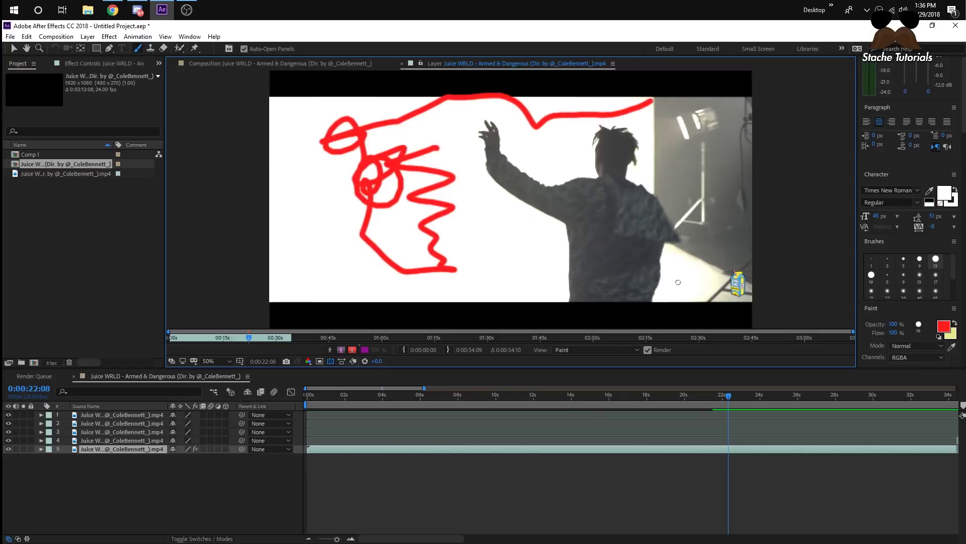
Paint a red stroke around the outstretched arm at 0:00:22:23 and a small one on the silhouette's torso at 0:00:23:02
drag(739, 391, 741, 390)
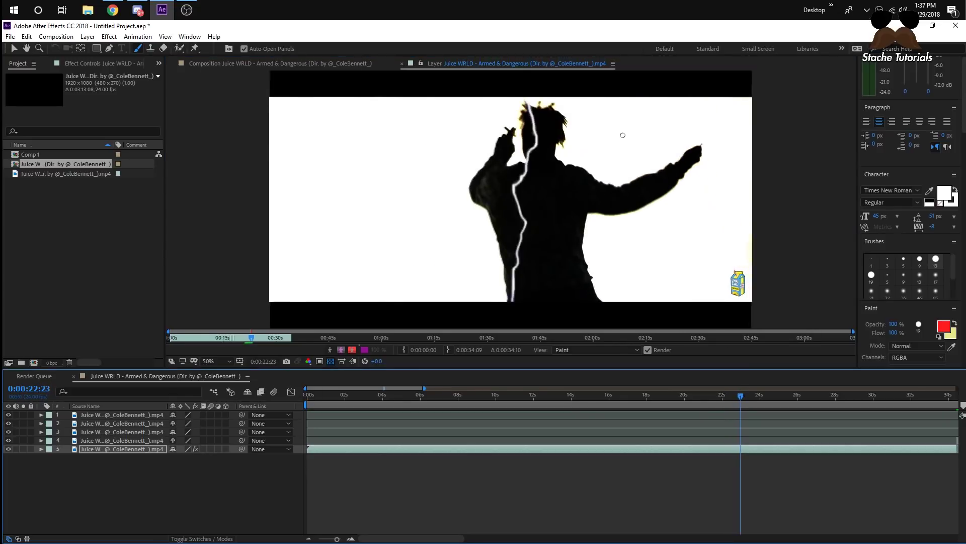
mouse_move(625, 120)
mouse_down()
mouse_move(719, 137)
mouse_move(682, 234)
mouse_up()
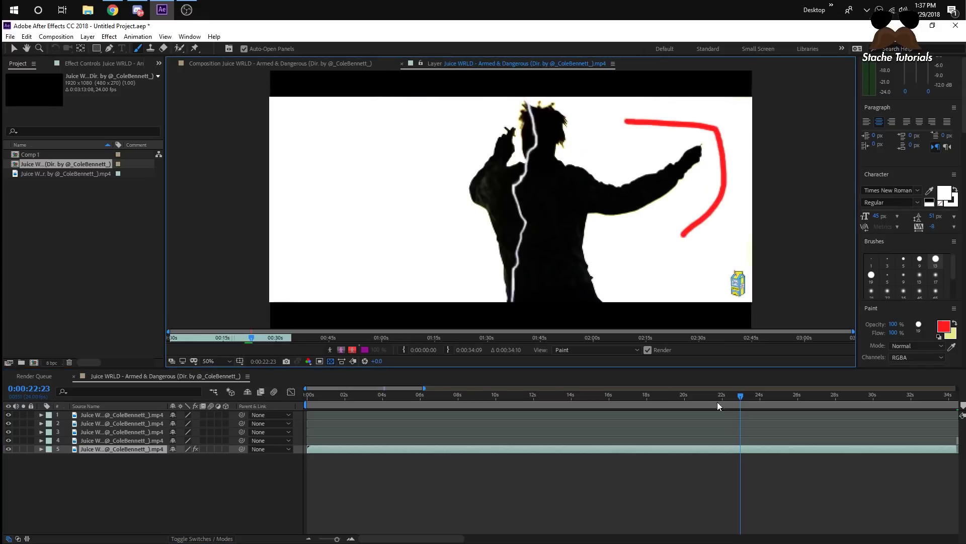
drag(740, 396, 745, 396)
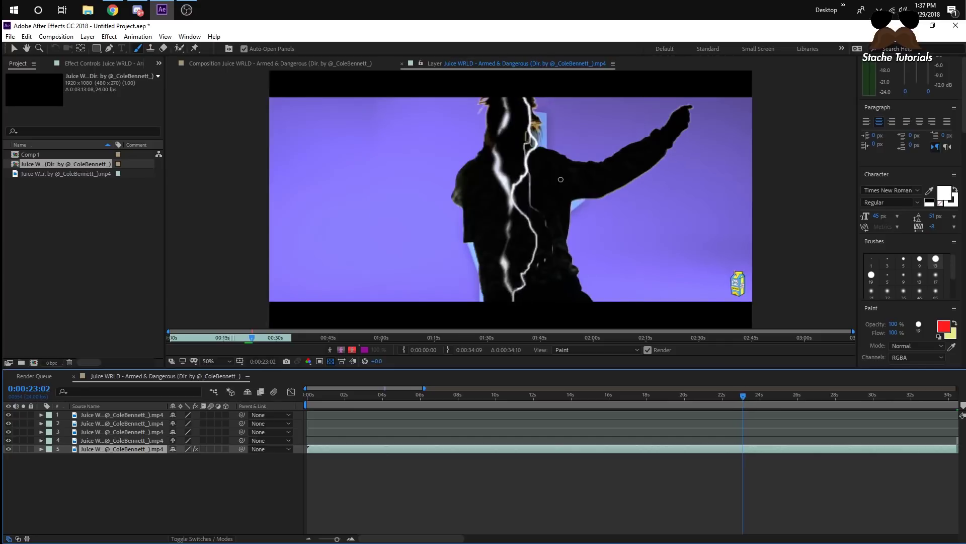
drag(553, 186, 559, 214)
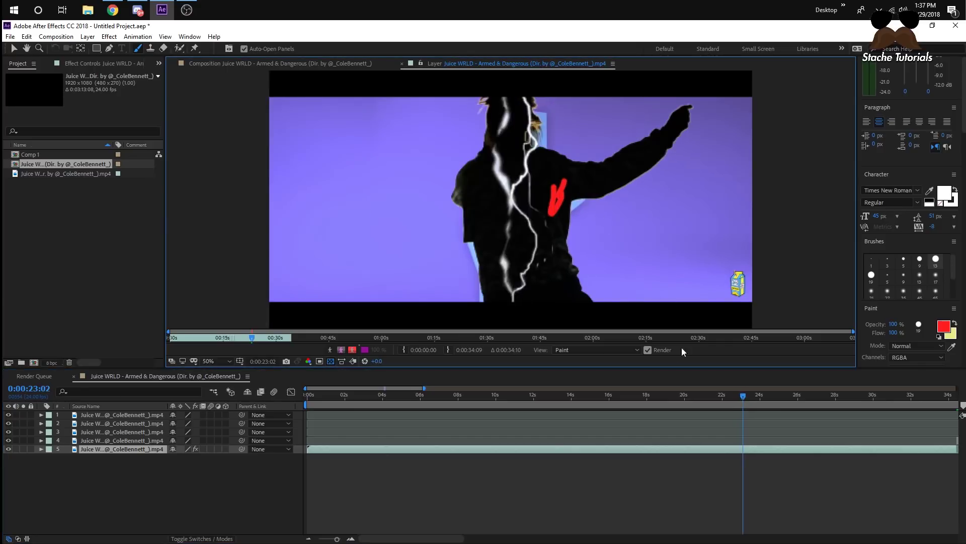
drag(745, 397, 764, 398)
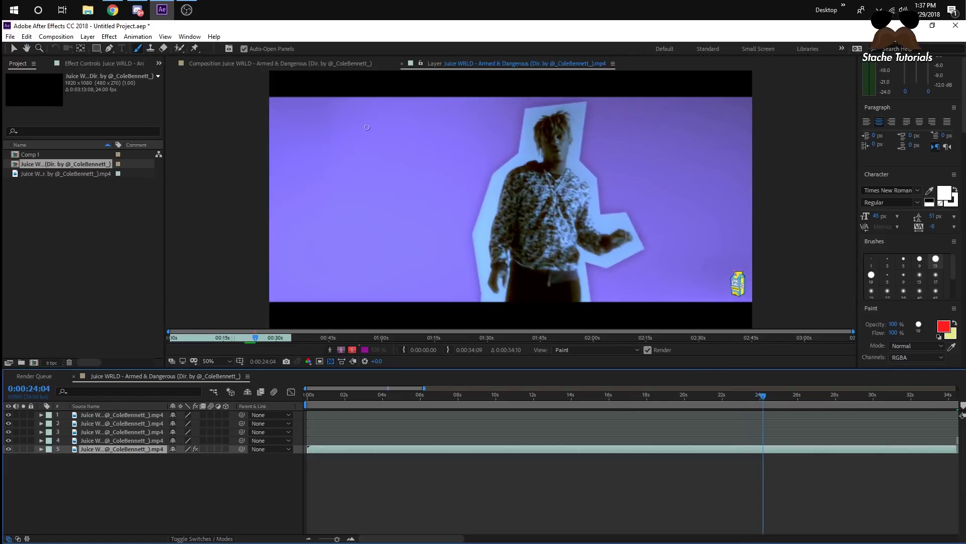
Return to the composition at 0:00:35:06 and apply the Color Key effect to the fourth layer
click(334, 66)
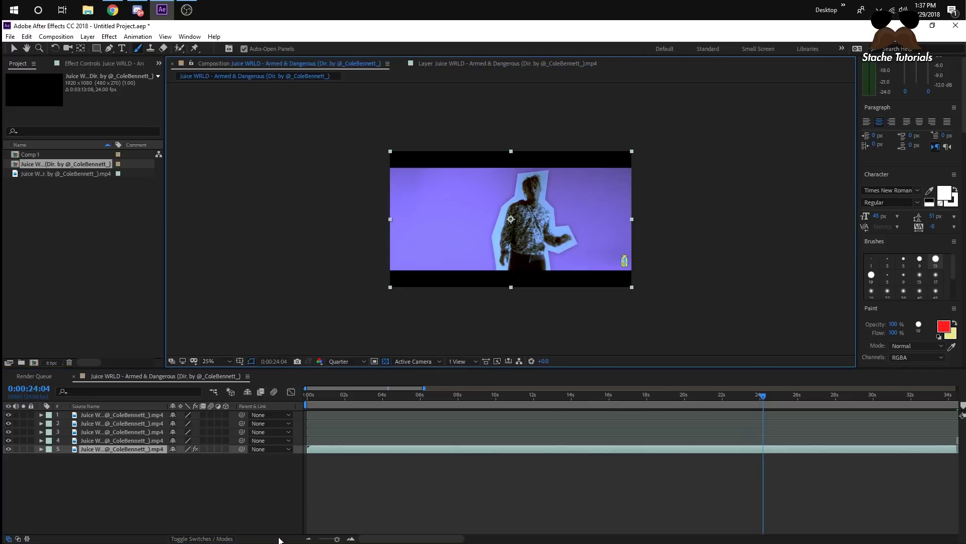
click(310, 539)
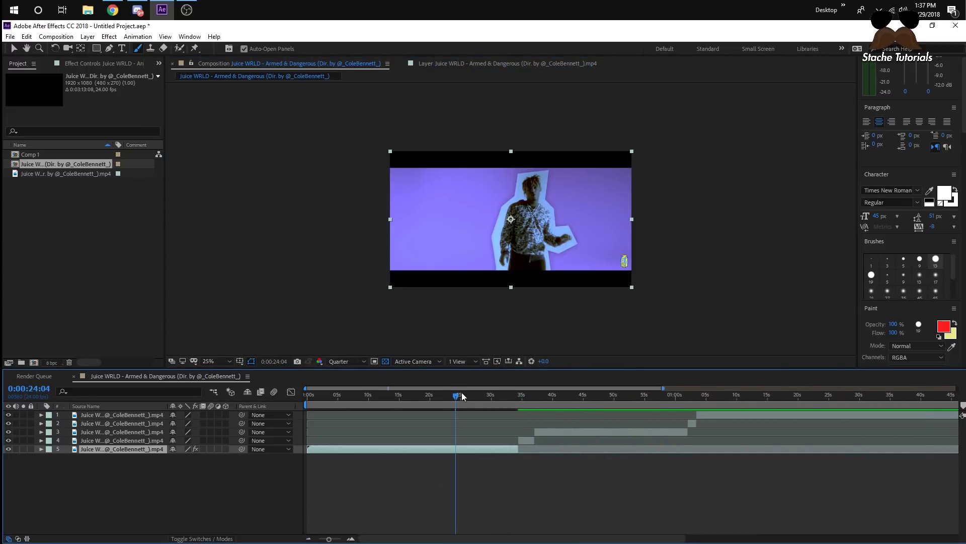
drag(463, 396, 524, 402)
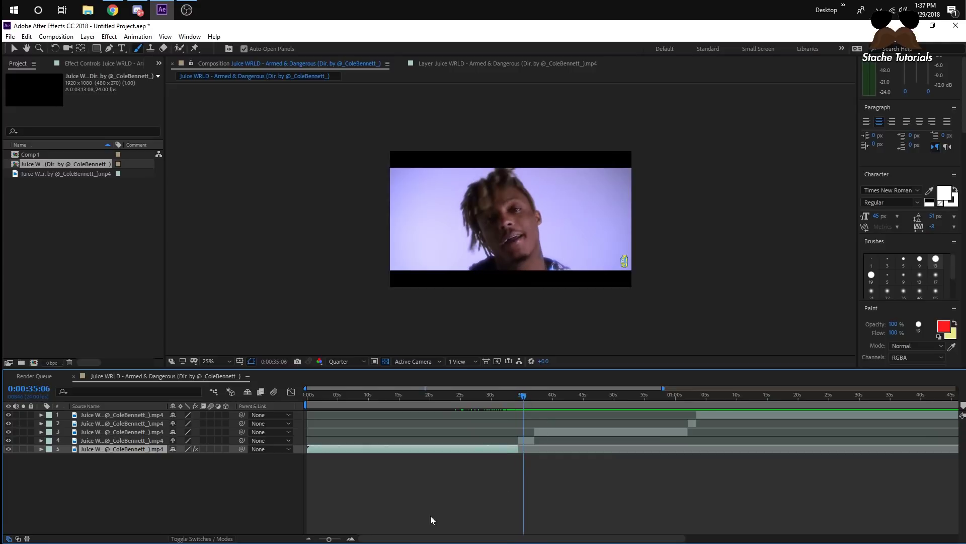
click(351, 538)
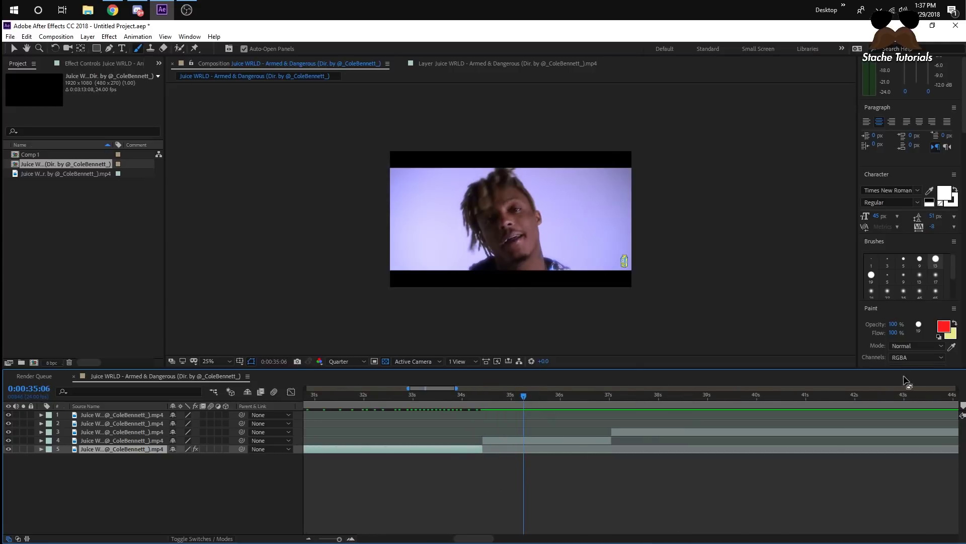
drag(906, 369, 906, 400)
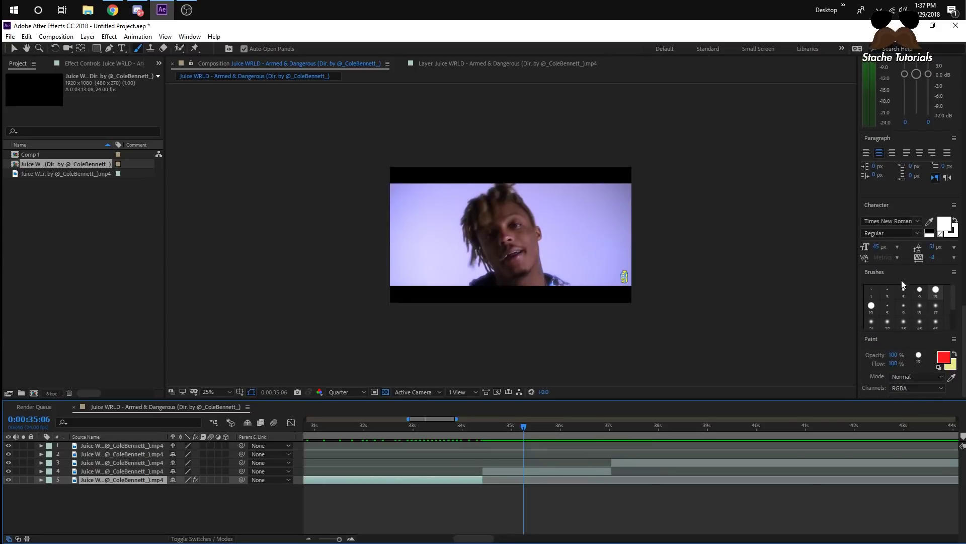
scroll(902, 285, up, 15)
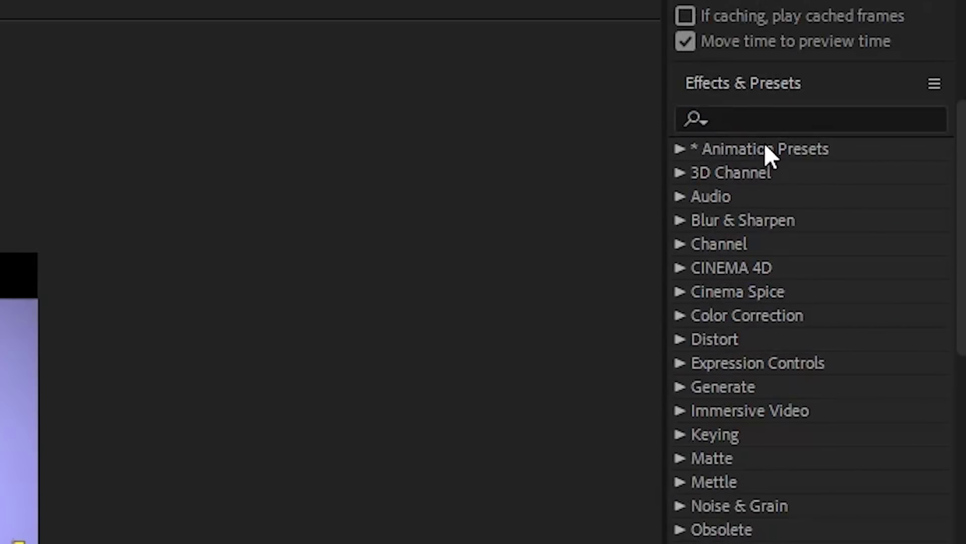
click(760, 115)
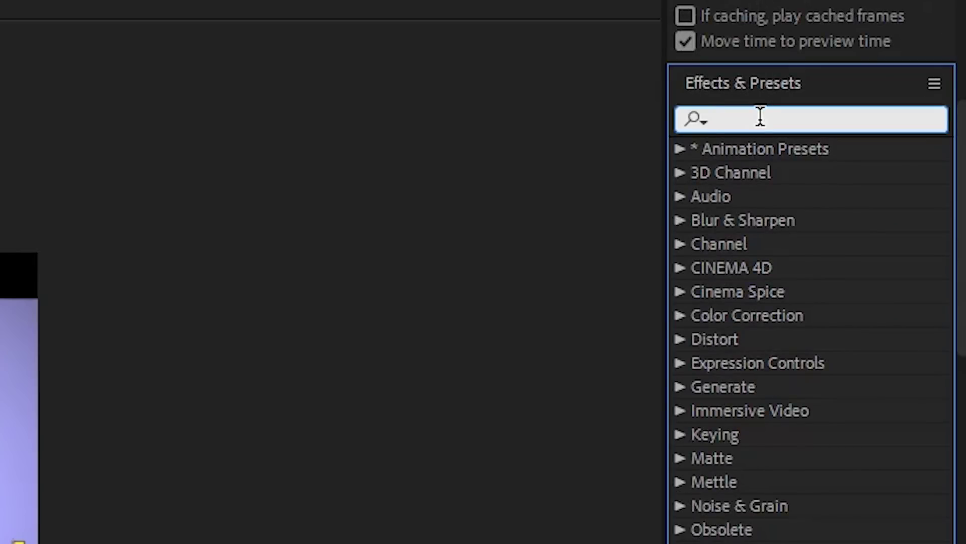
text(key)
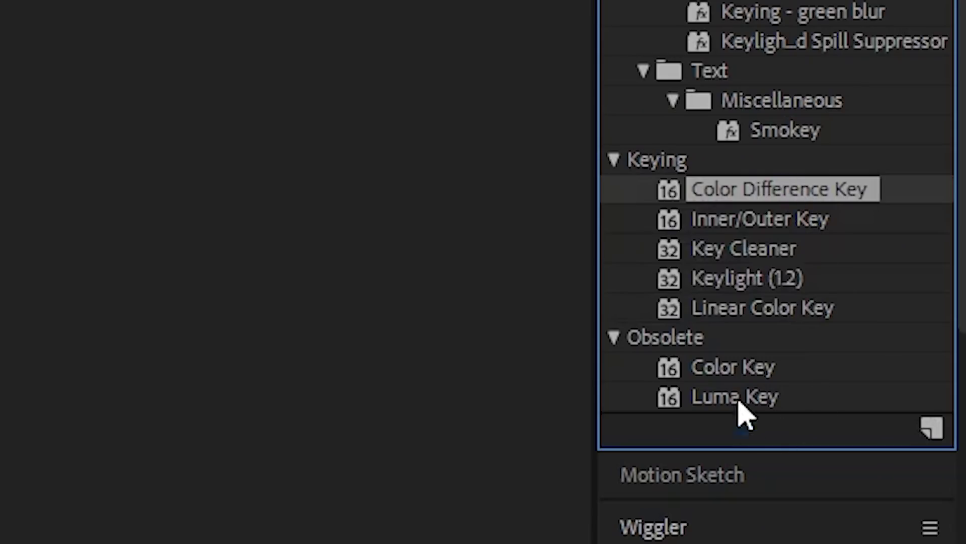
click(779, 508)
drag(774, 508, 538, 471)
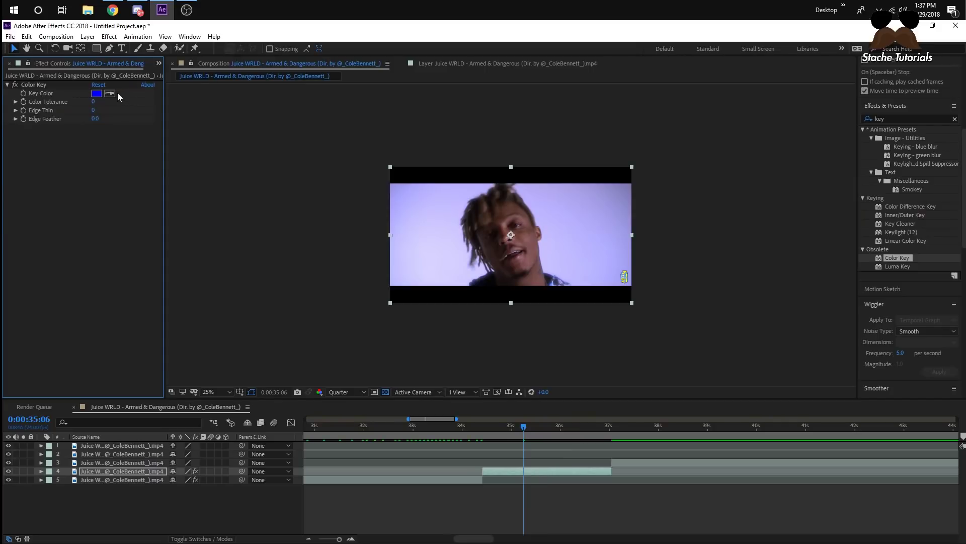
Sample the lavender background as the key color and set color tolerance to 82 and edge thin to 2
click(110, 93)
click(425, 215)
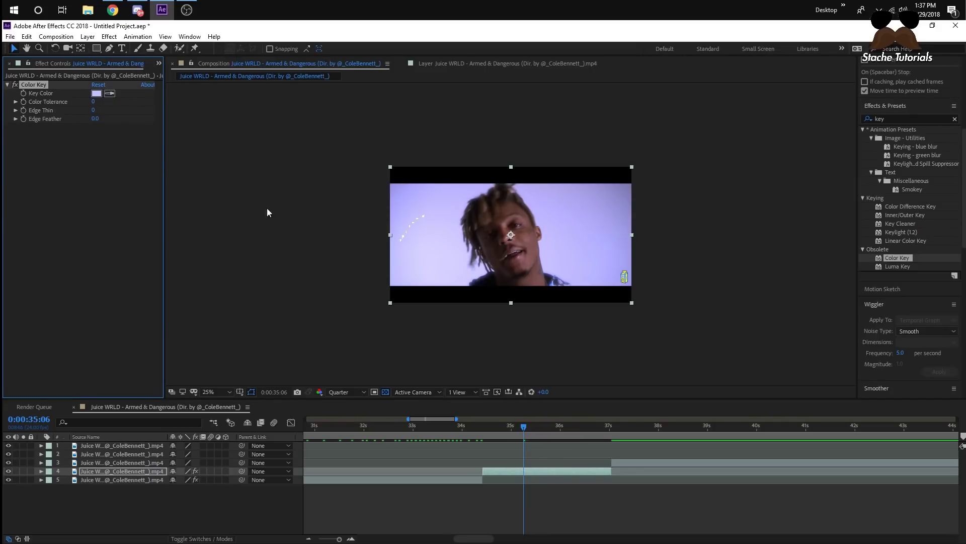
drag(93, 103, 132, 100)
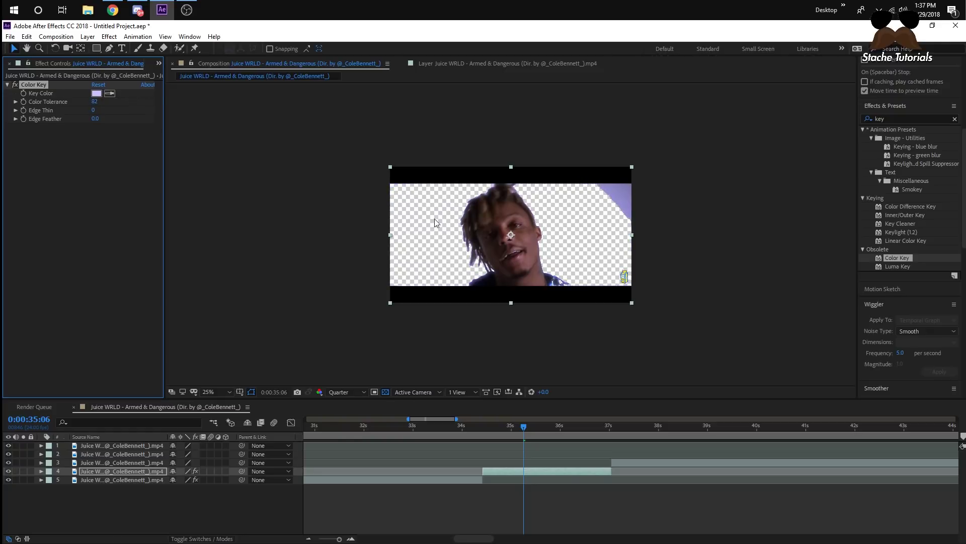
click(94, 110)
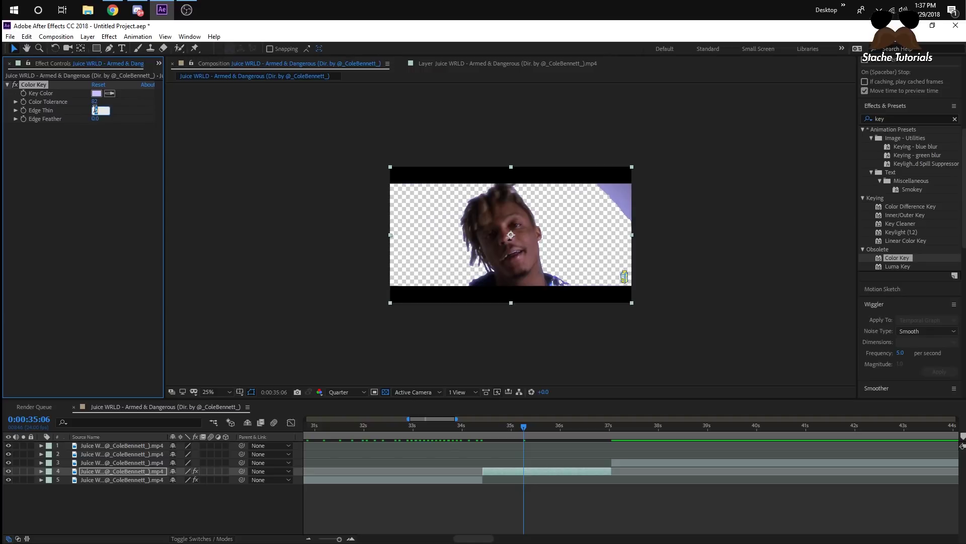
key(Return)
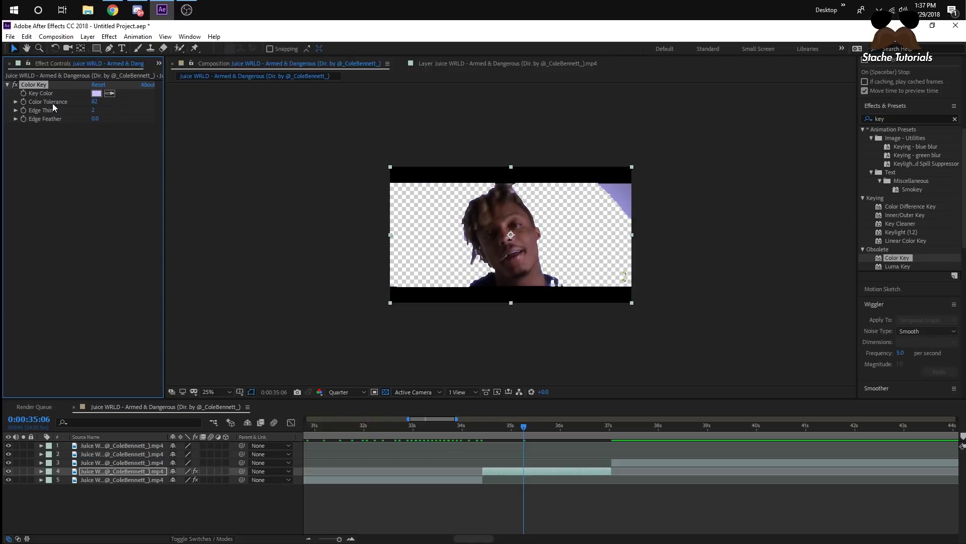
click(94, 156)
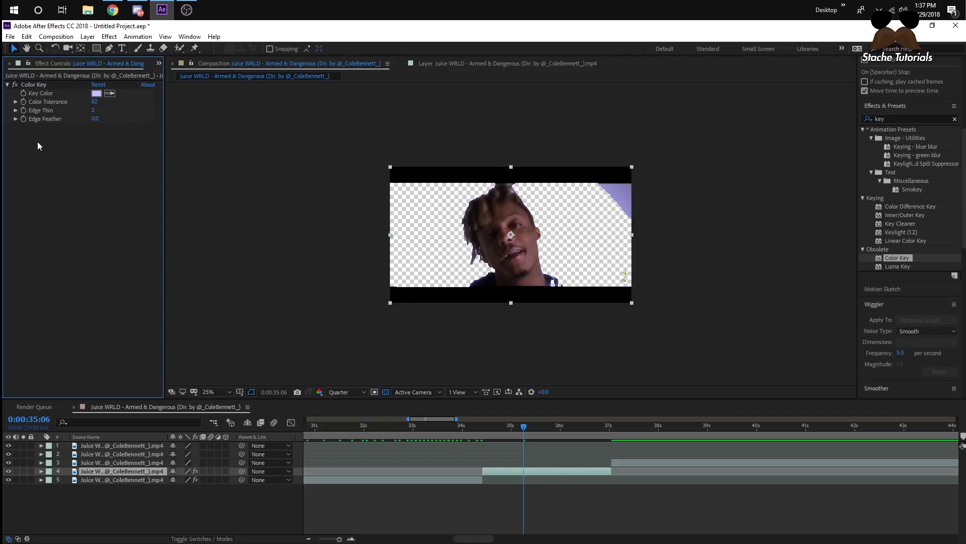
Duplicate the Color Key, sample the leftover purple corner as the copy's key color and lower its tolerance to about 28
click(31, 86)
key(ctrl+d)
click(110, 135)
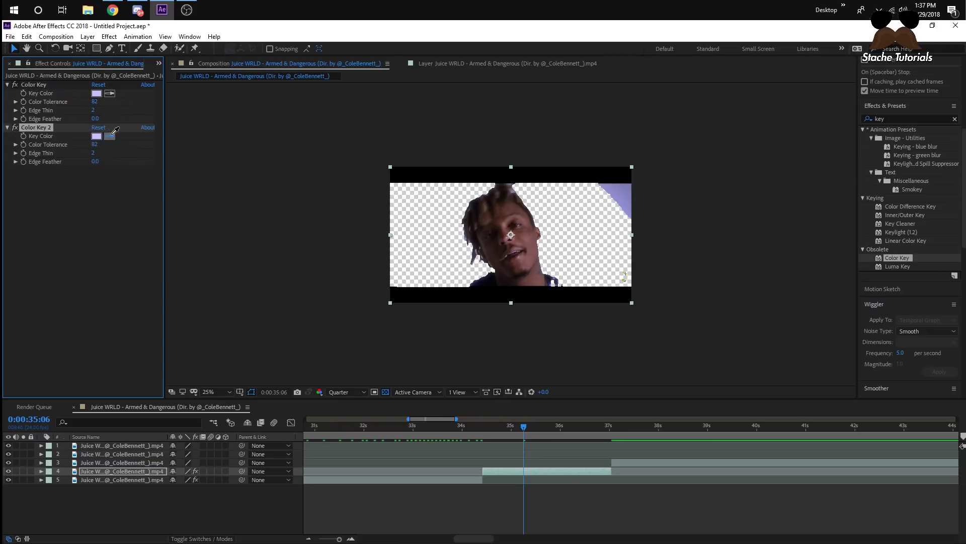
click(629, 188)
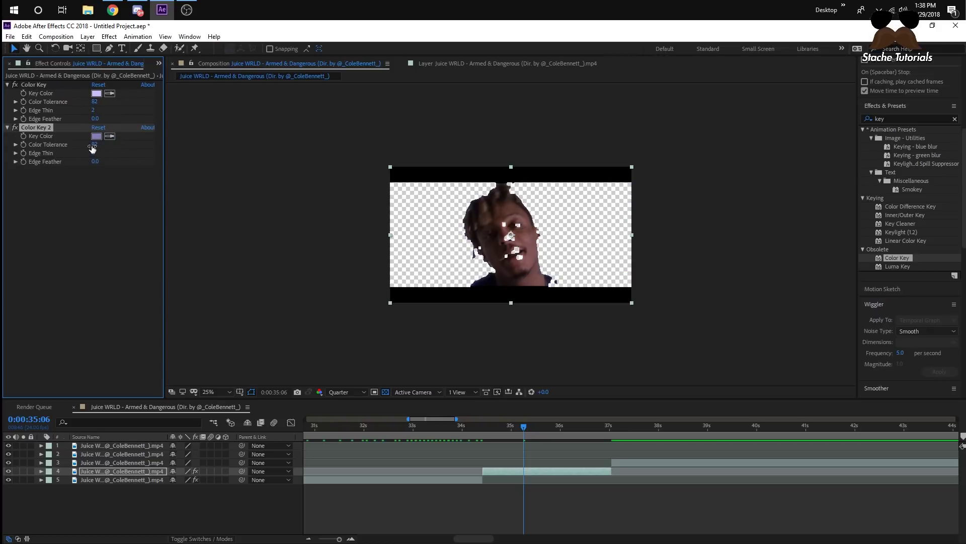
mouse_move(92, 148)
mouse_down()
mouse_move(37, 147)
mouse_move(47, 145)
mouse_up()
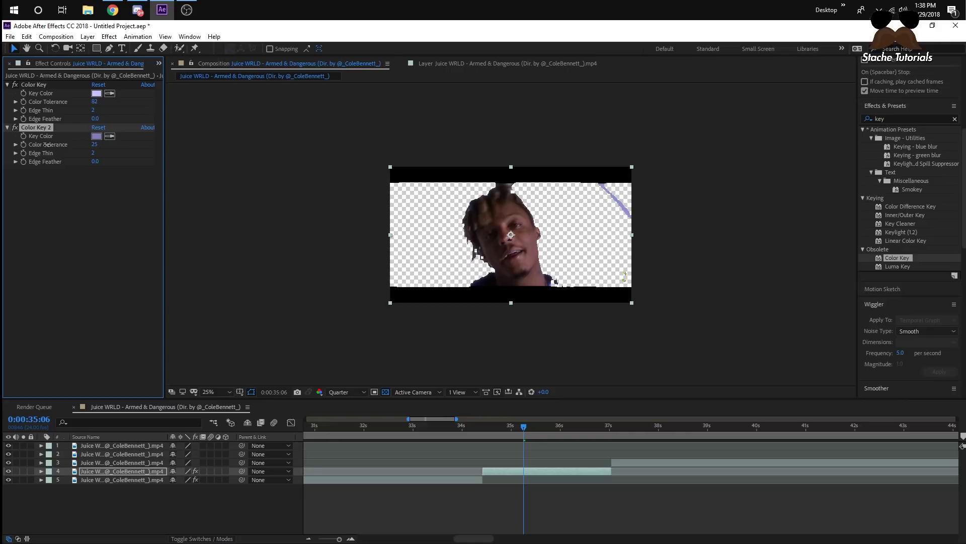
Set the second Color Key's edge thin to 0 and its color tolerance to 47
click(93, 152)
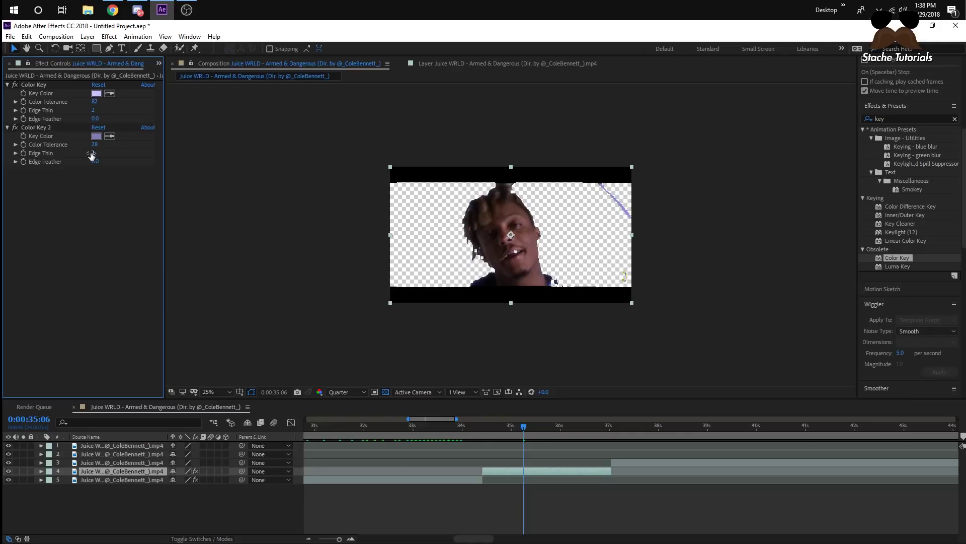
text(-5)
key(Return)
click(94, 153)
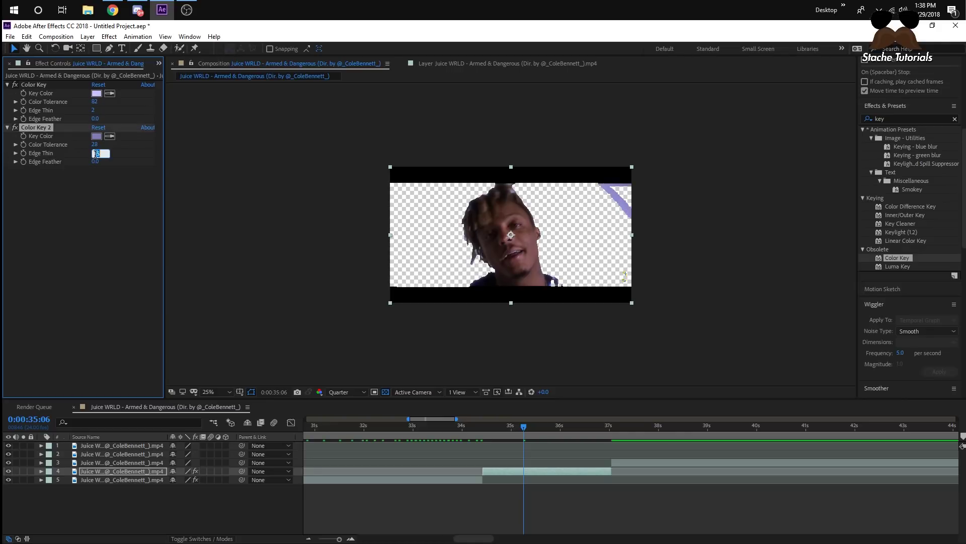
text(0)
key(Return)
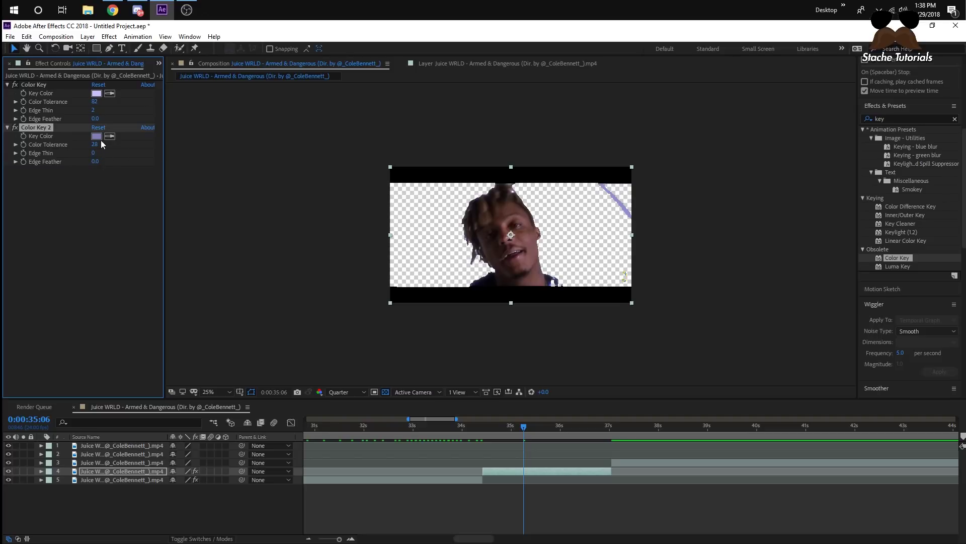
drag(96, 144, 108, 145)
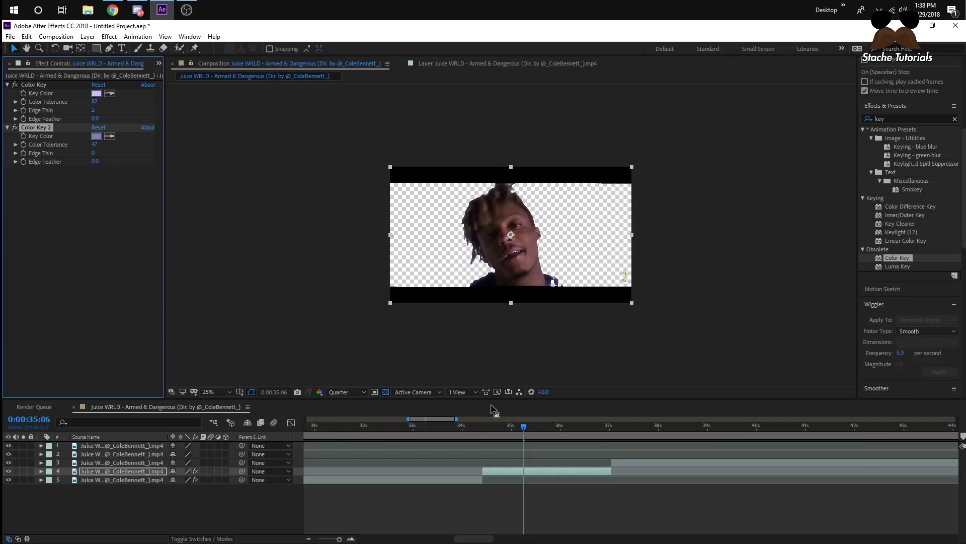
Slightly lower the first Color Key's color tolerance while viewing the frame at 0:00:35:16
drag(524, 427, 544, 432)
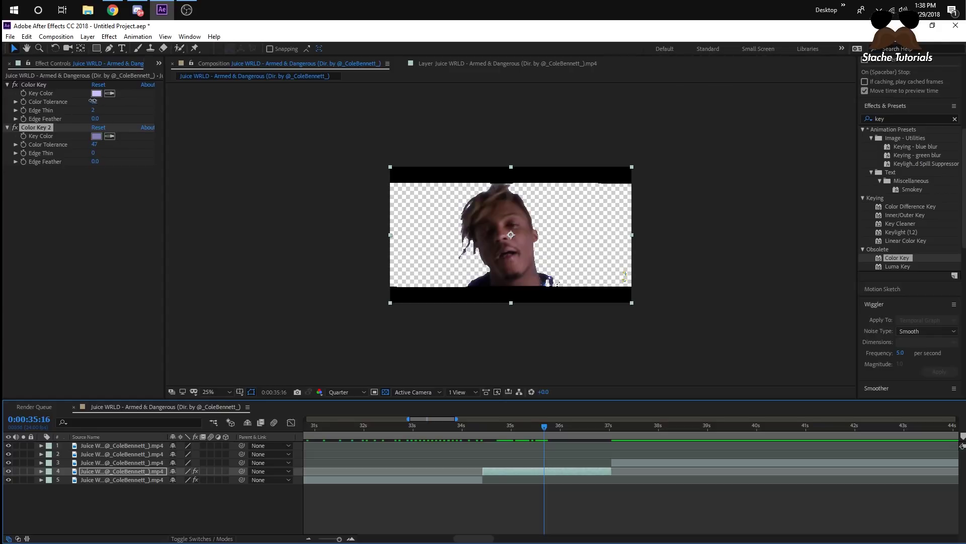
drag(92, 100, 88, 101)
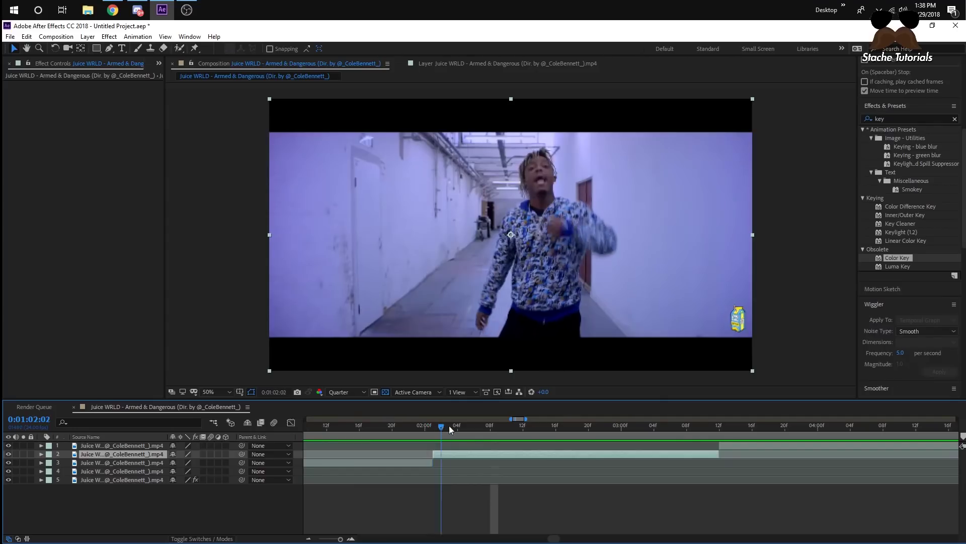
Roto Brush the man in the patterned jacket from head to trousers as foreground on the second layer at 0:01:02:01
mouse_move(449, 425)
mouse_down()
mouse_move(718, 430)
mouse_move(436, 436)
mouse_up()
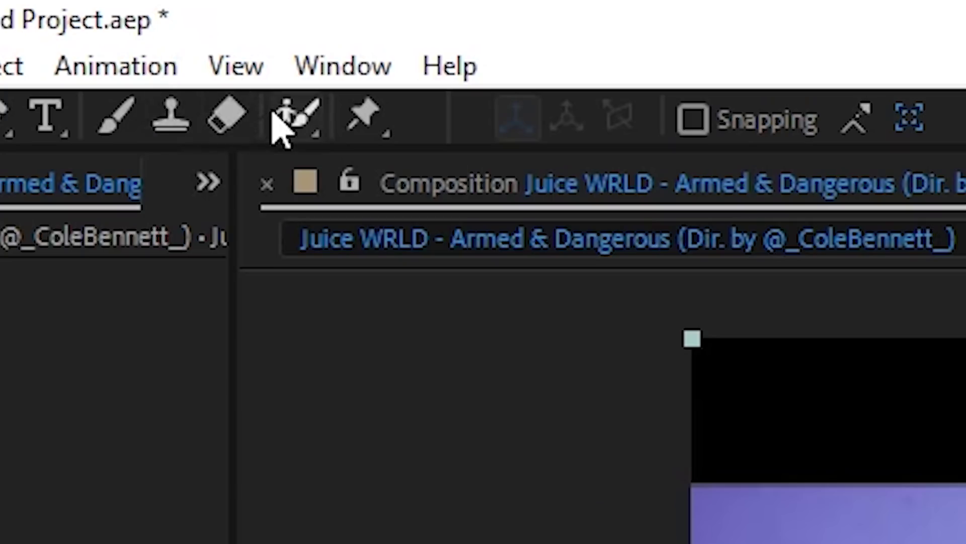
click(296, 126)
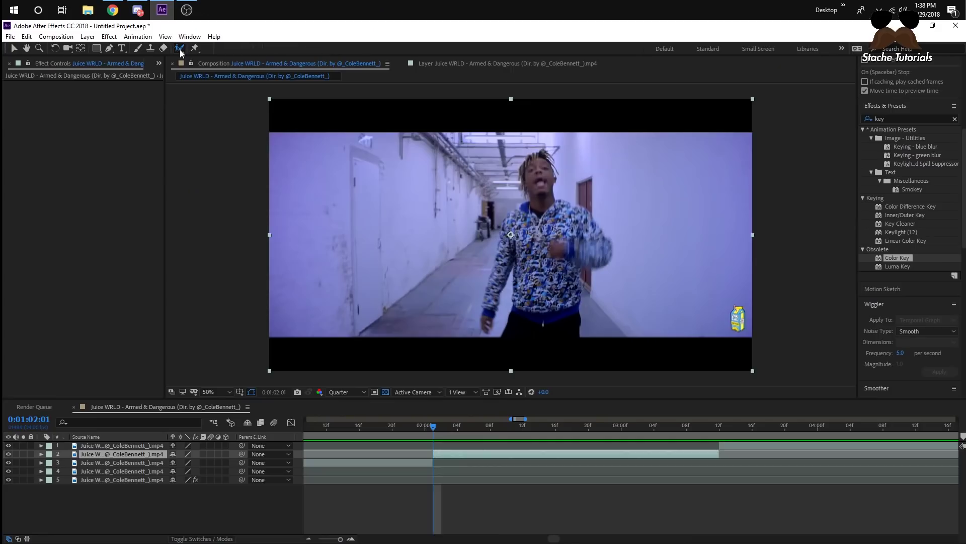
double_click(542, 219)
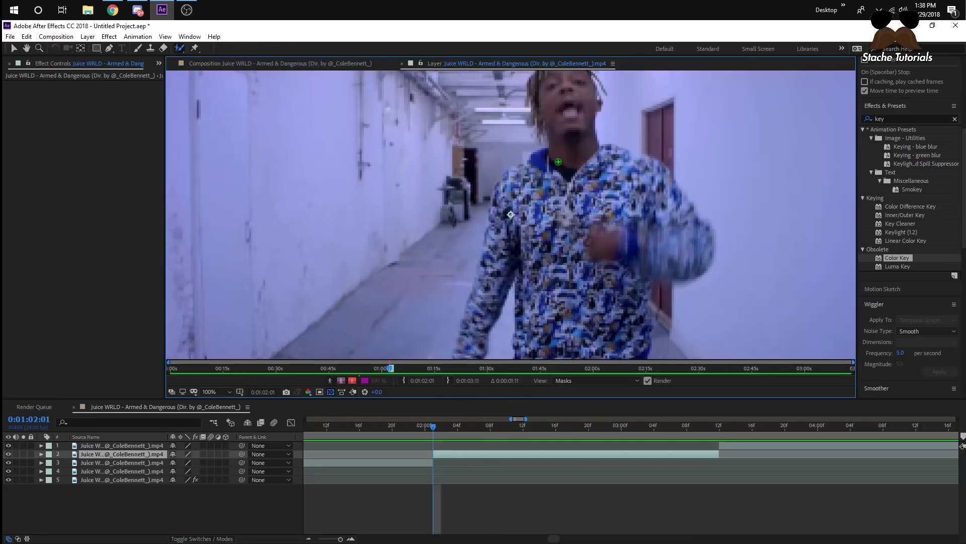
scroll(558, 162, down, 1)
mouse_move(535, 132)
mouse_down()
mouse_move(536, 176)
mouse_move(527, 201)
mouse_move(507, 211)
mouse_move(484, 305)
mouse_up()
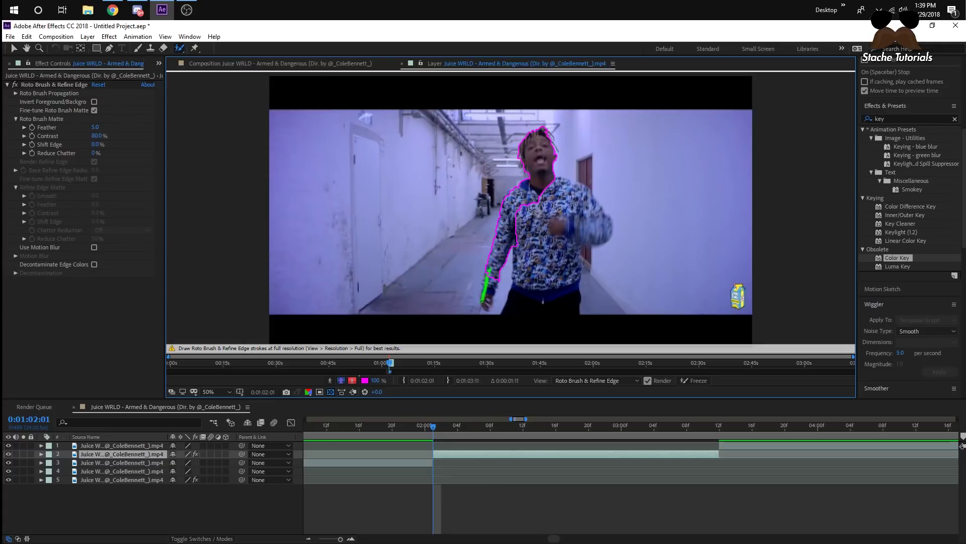
drag(519, 222, 527, 259)
drag(553, 197, 542, 245)
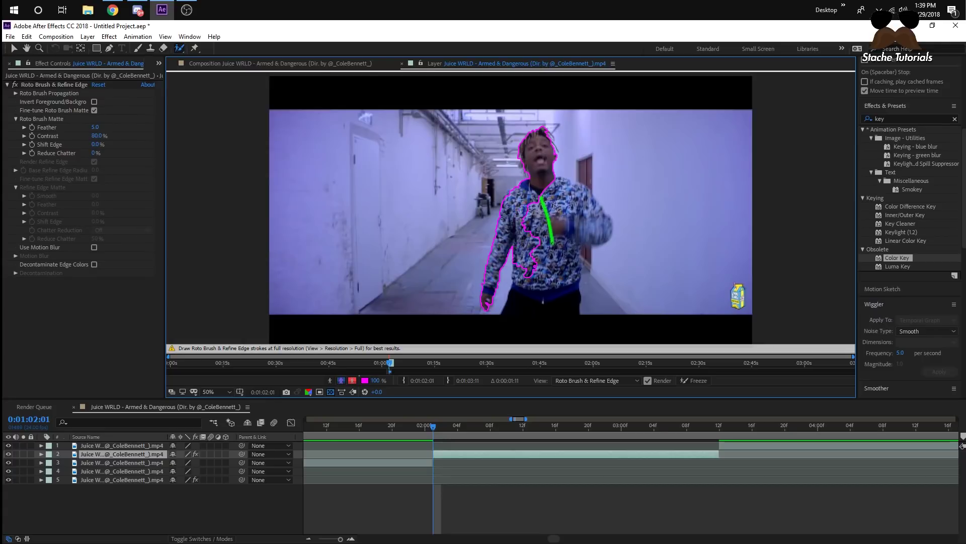
drag(551, 181, 573, 222)
mouse_move(566, 184)
mouse_down()
mouse_move(601, 221)
mouse_move(589, 195)
mouse_move(615, 231)
mouse_move(563, 287)
mouse_up()
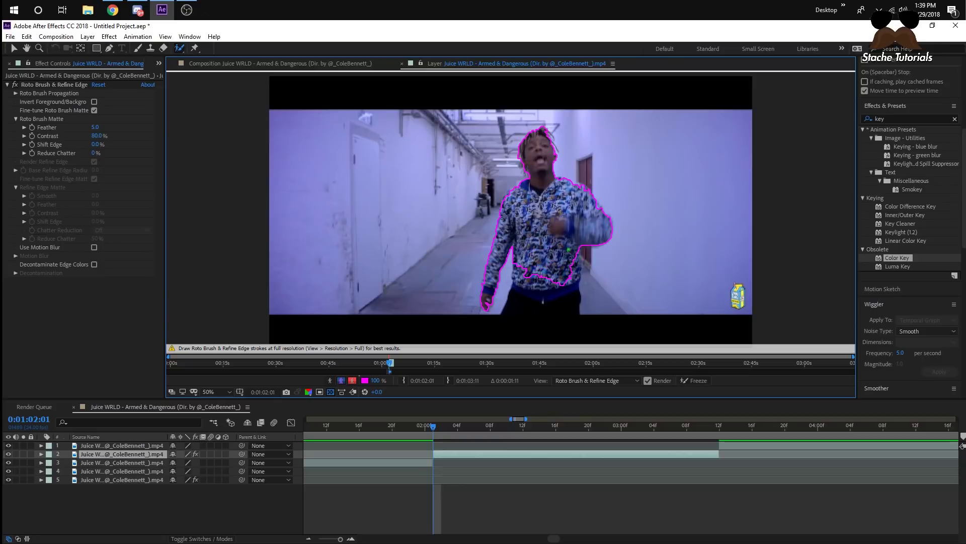
mouse_move(569, 251)
mouse_down()
mouse_move(573, 291)
mouse_move(525, 303)
mouse_move(548, 294)
mouse_up()
mouse_move(490, 319)
mouse_down()
mouse_move(524, 333)
mouse_move(560, 306)
mouse_move(594, 322)
mouse_up()
Correct the Roto Brush outline up to 0:01:02:04 so it covers the raised arm and the trousers
key(Page_Down)
key(Page_Down)
key(Page_Down)
scroll(662, 226, up, 1)
drag(661, 226, 660, 308)
scroll(654, 296, down, 2)
scroll(579, 251, up, 2)
scroll(529, 227, down, 1)
scroll(475, 209, up, 1)
key(comma)
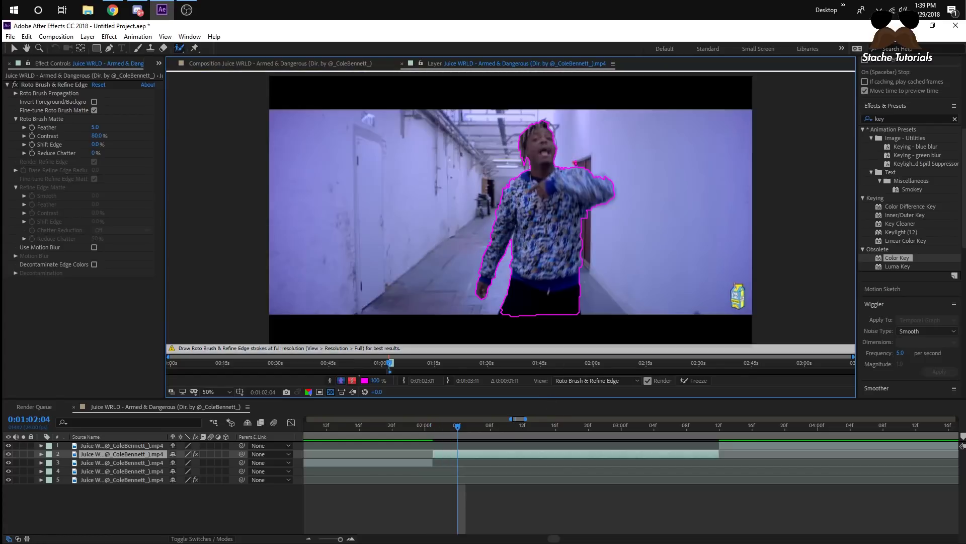
Set the Roto Brush matte contrast to 67.8% while checking the outline around 0:01:02:06
key(Page_Down)
key(period)
key(comma)
key(Page_Down)
key(period)
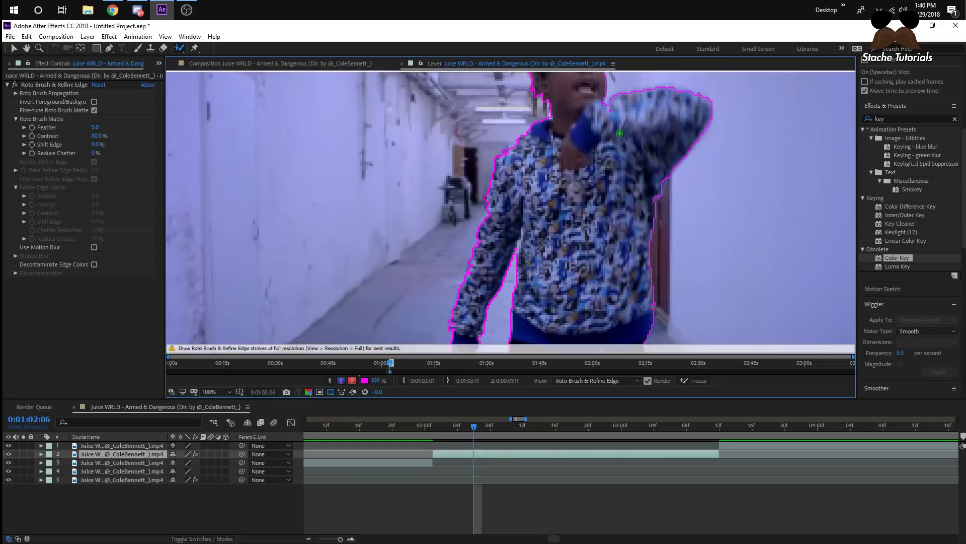
key(comma)
drag(95, 136, 83, 136)
Subtract the dark hallway background beside the lowered arm's shoulder from the Roto Brush selection at 0:01:02:07
key(ctrl+Right)
drag(489, 230, 504, 190)
drag(499, 183, 489, 220)
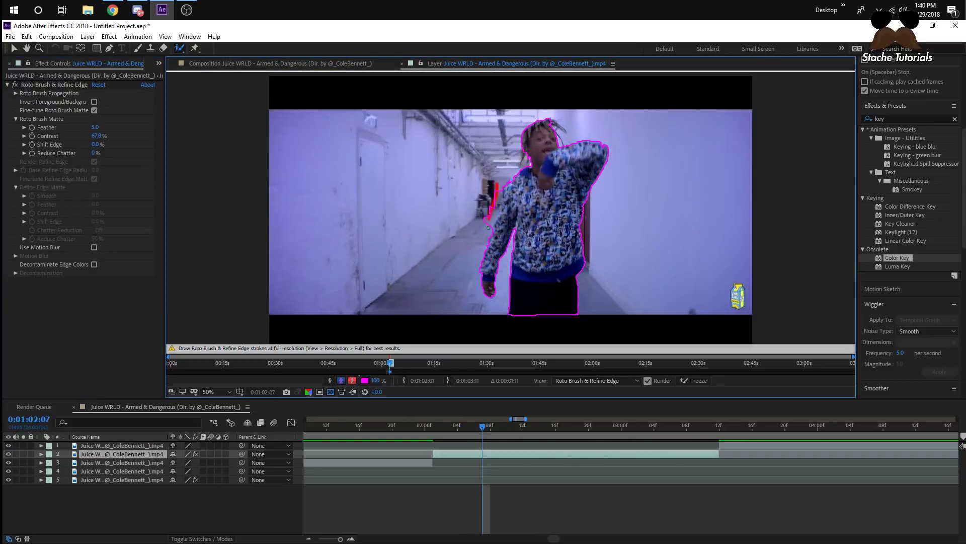
Check the propagated Roto Brush outline back and forth across the frames around 0:01:02:08
key(ctrl+Right)
key(ctrl+Right)
key(ctrl+Right)
key(ctrl+Down)
key(ctrl+Down)
key(ctrl+Left)
key(ctrl+Left)
key(ctrl+Right)
key(ctrl+Up)
key(ctrl+Up)
key(ctrl+Left)
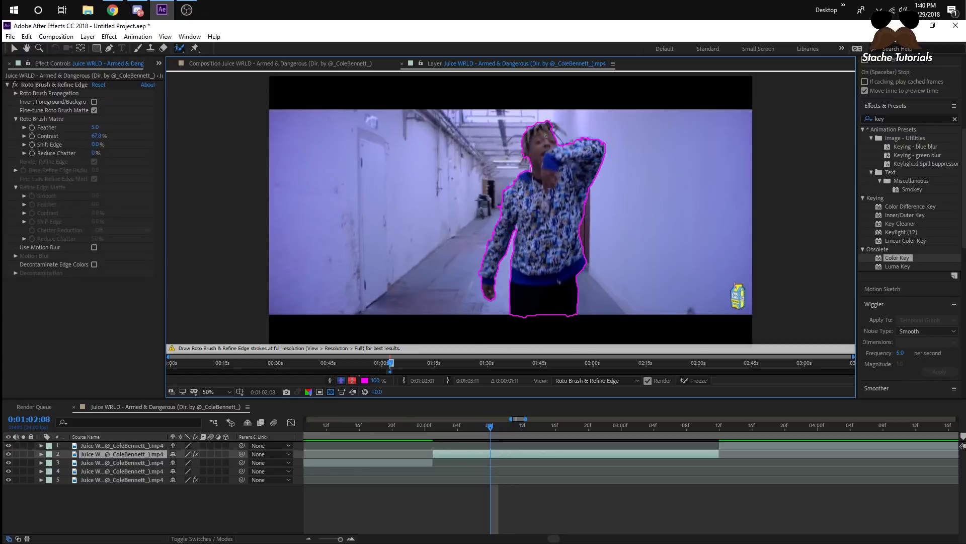
key(ctrl+Right)
key(ctrl+Left)
key(ctrl+Left)
key(ctrl+Right)
Propagate the outline to 0:01:02:11 and subtract the doorway background beside the jacket's hem
key(Page_Down)
key(Page_Down)
key(Page_Down)
drag(579, 261, 581, 276)
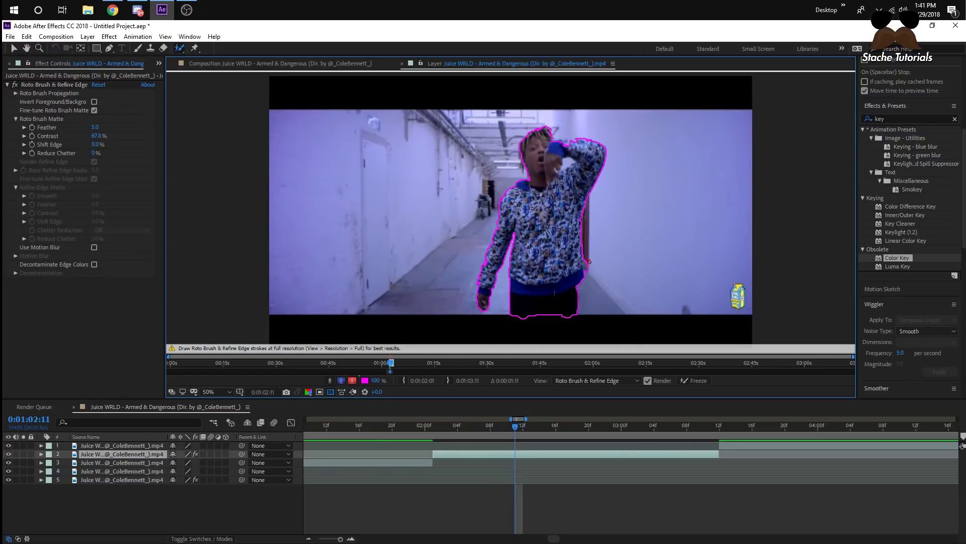
Propagate the outline to 0:01:02:18, removing the hallway floor from the selection around 0:01:02:15
key(Page_Down)
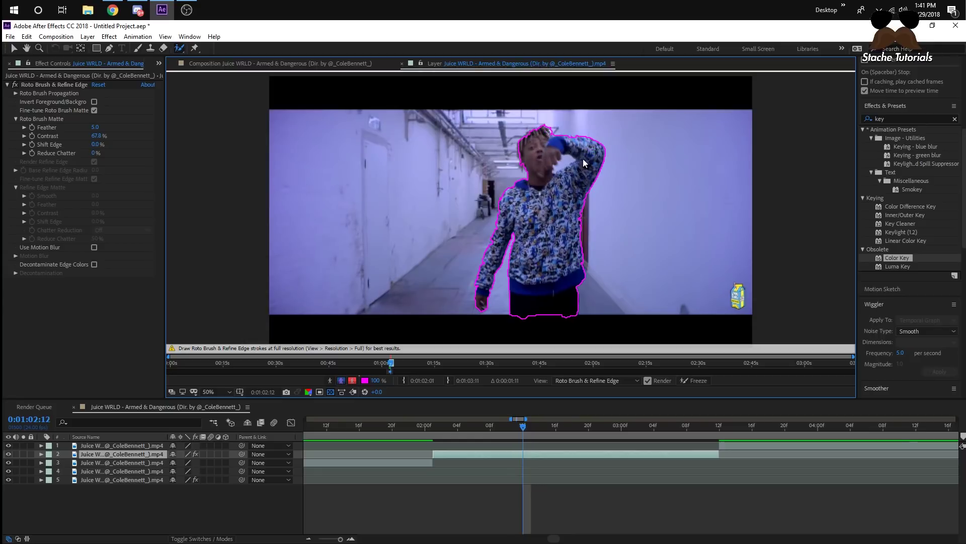
key(Page_Down)
key(Page_Down)
key(Page_Down)
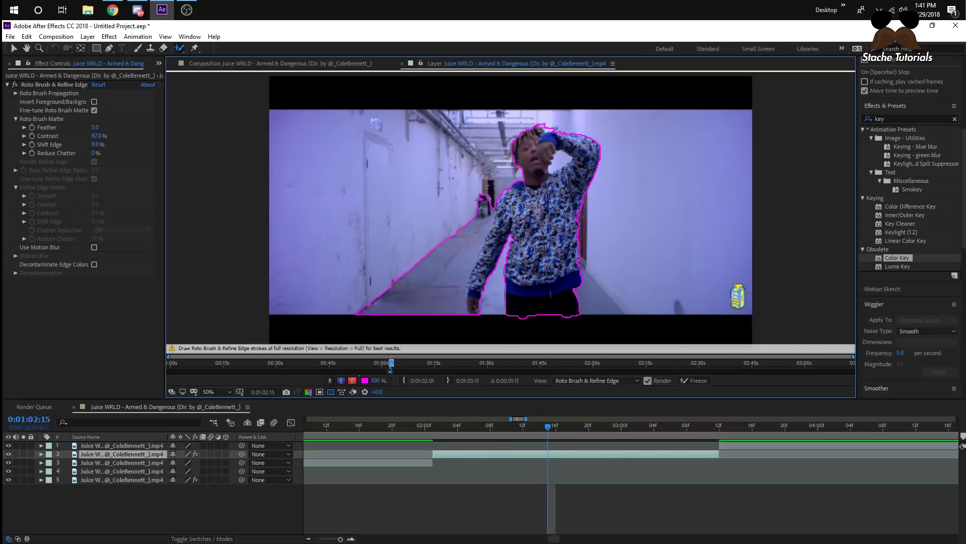
key(Page_Down)
key(Page_Down)
key(Page_Down)
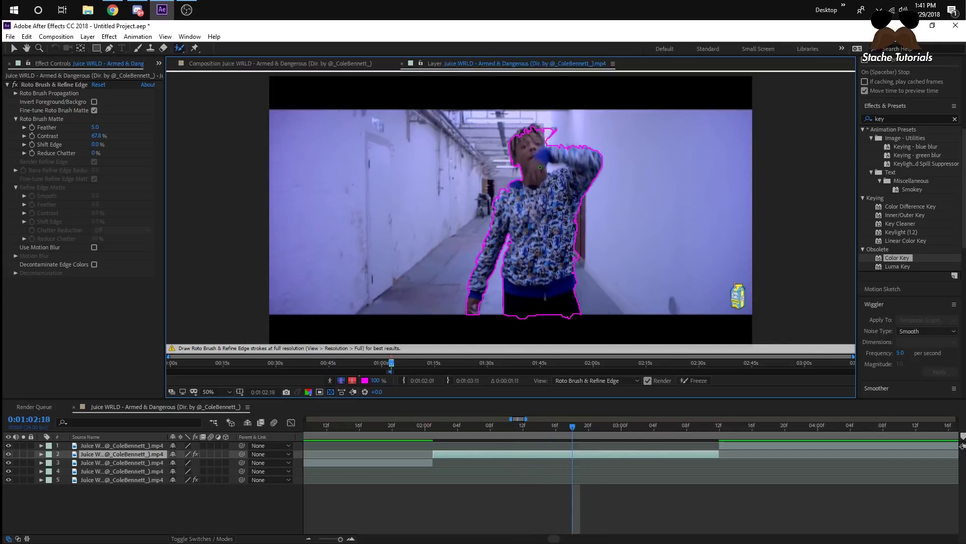
Correct the outline around the swinging sleeve, lowered arm and shoulder frame by frame up to 0:01:03:00
key(Page_Down)
key(Page_Down)
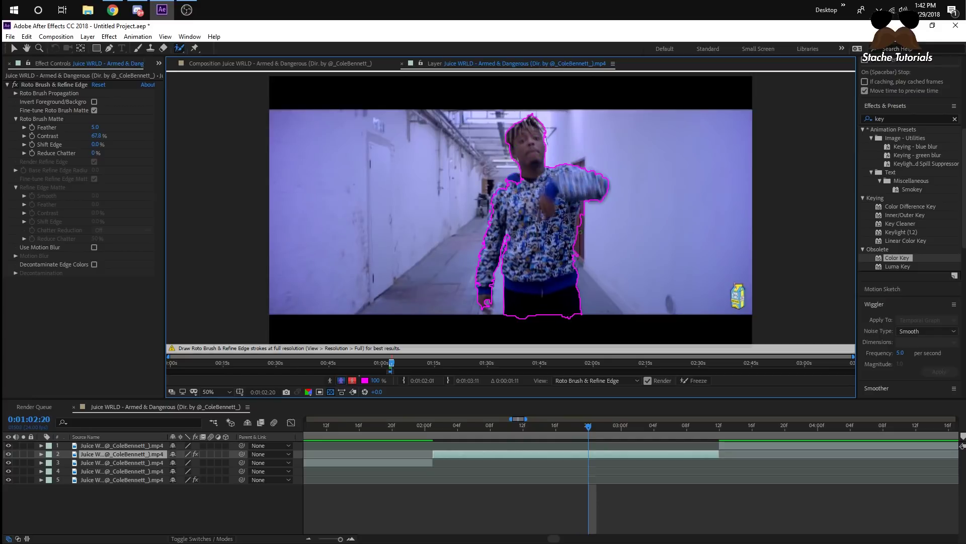
key(Page_Down)
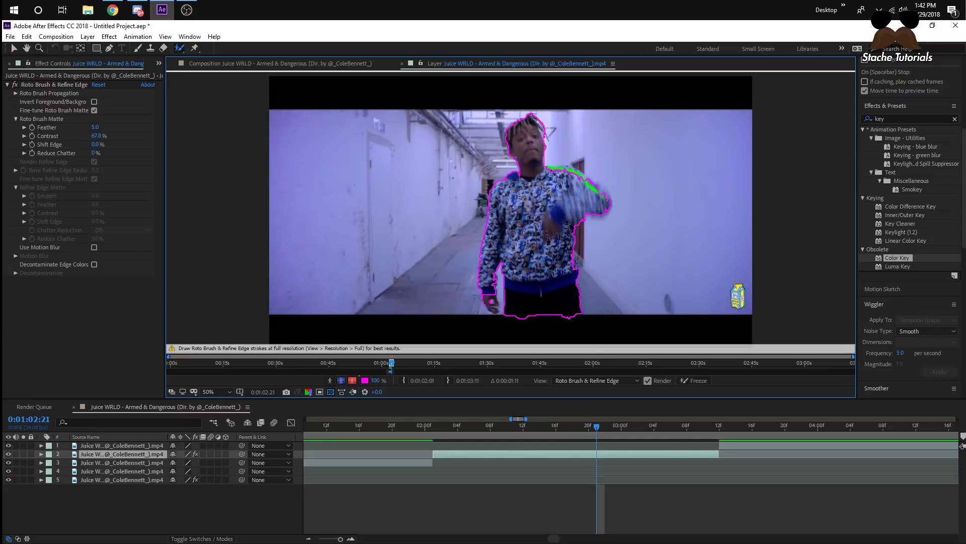
key(Page_Down)
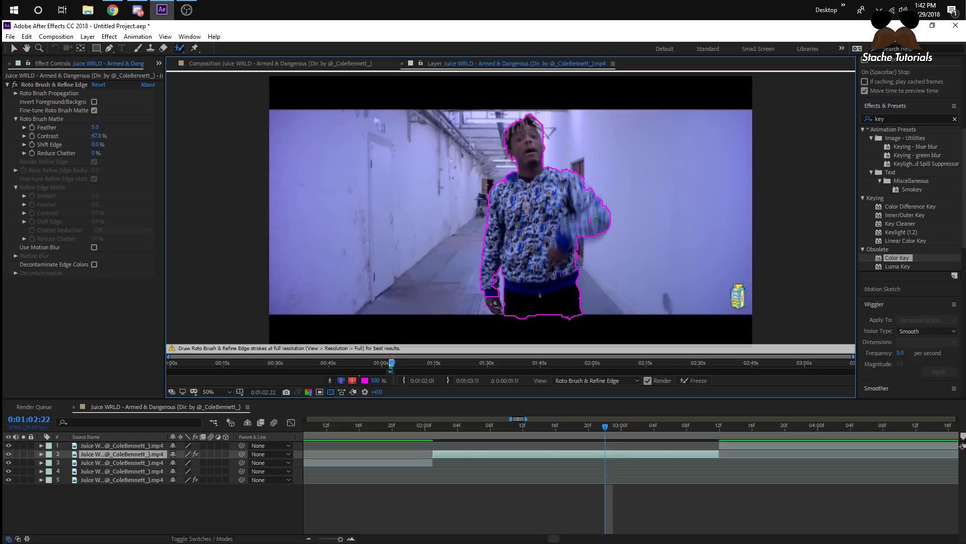
key(Page_Down)
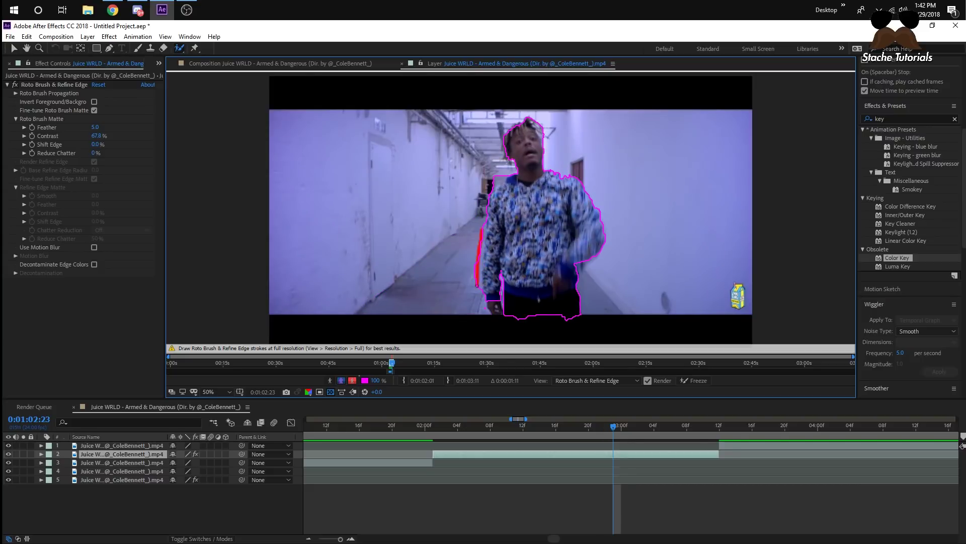
key(Page_Down)
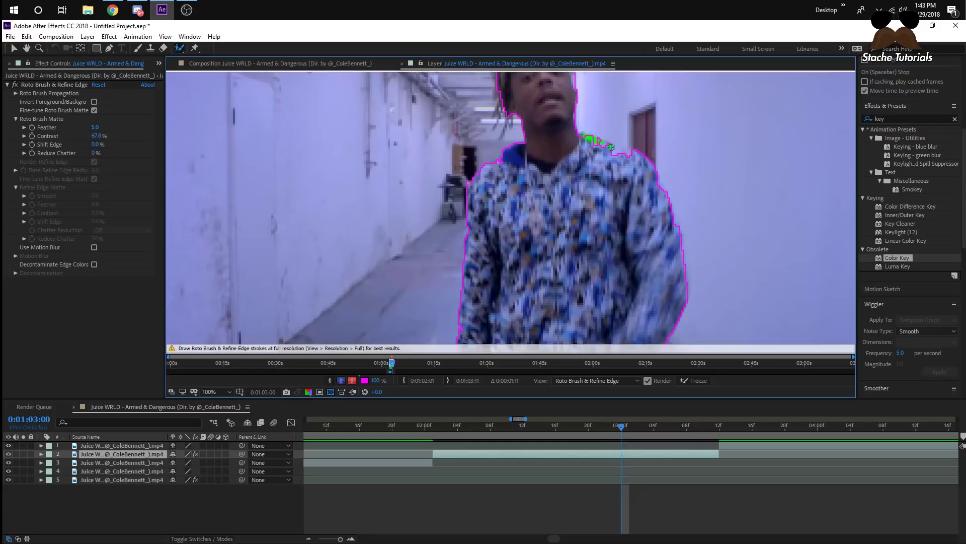
key(Page_Down)
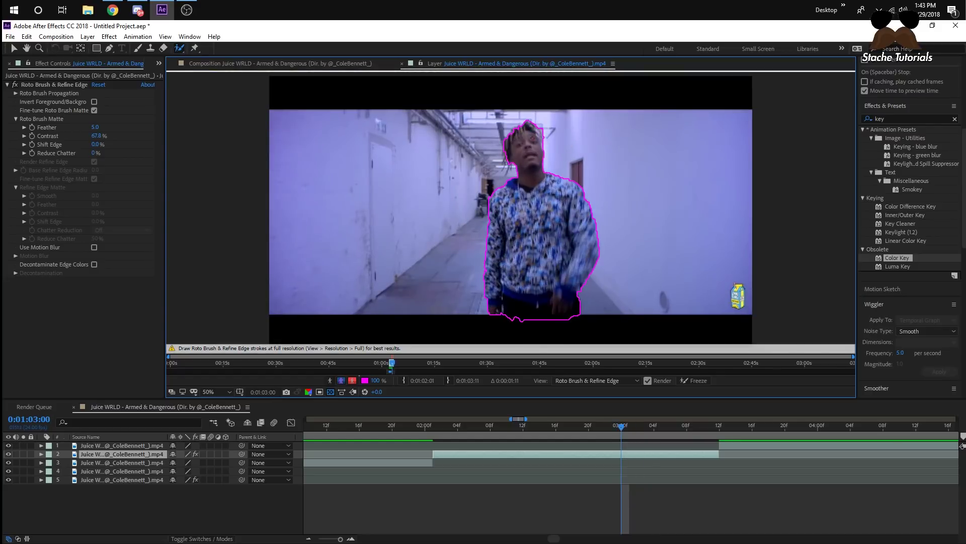
Propagate the Roto Brush outline through the end of the second layer's clip and return to 0:01:03:10
key(Page_Down)
key(Page_Down)
key(Page_Down)
key(Page_Down)
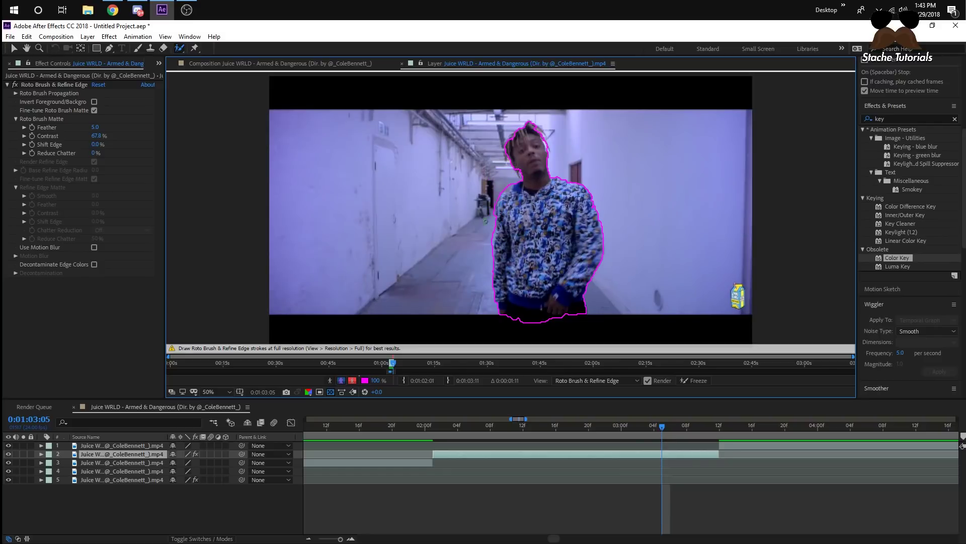
key(Page_Down)
key(Page_Down)
key(Page_Down)
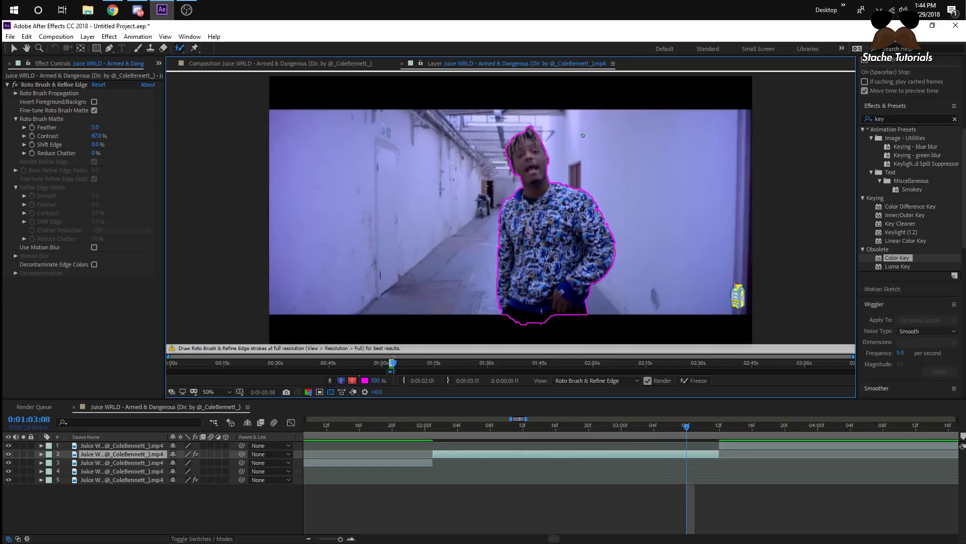
key(Page_Down)
key(Page_Down)
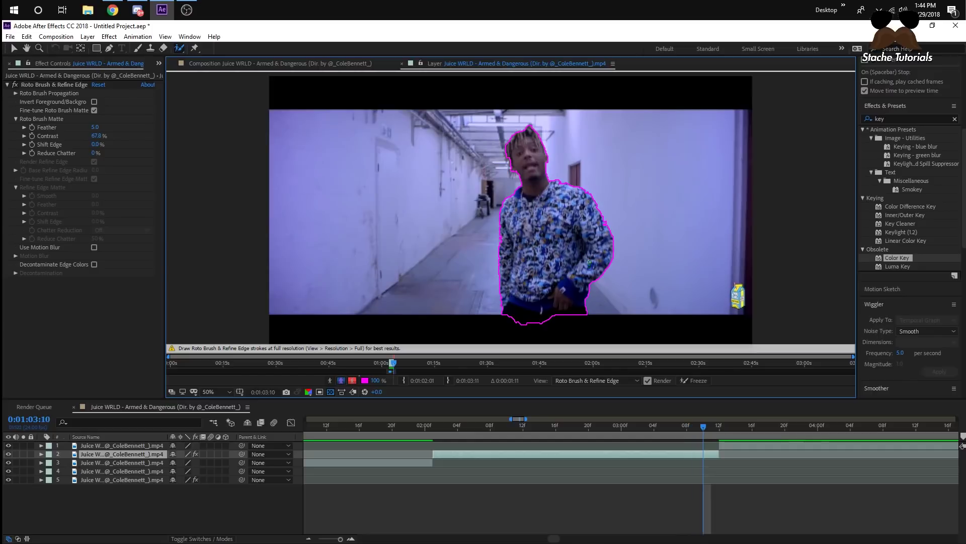
key(Page_Down)
key(Page_Down)
key(Page_Down)
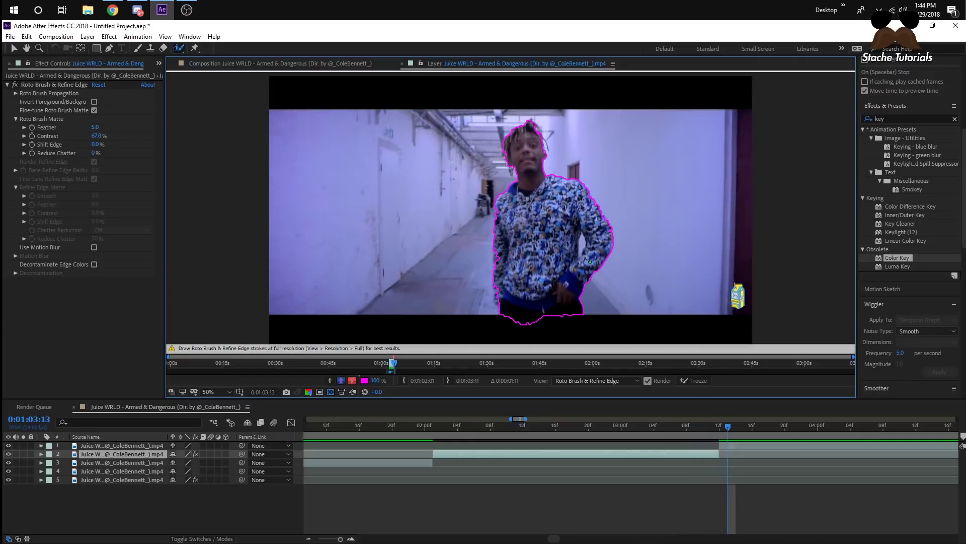
key(Page_Up)
key(Page_Up)
key(Page_Up)
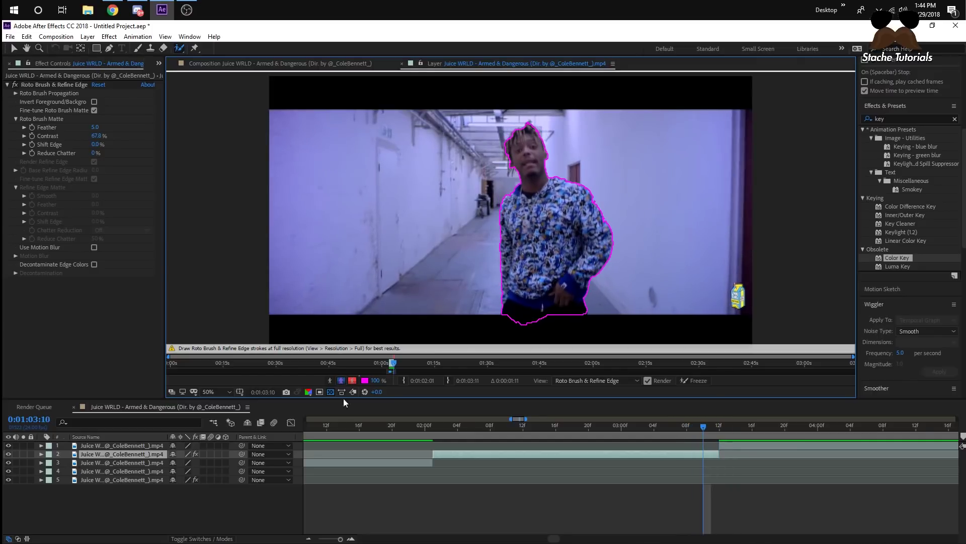
Delete the footage layers directly below and above the rotoscoped clip and view the composition at 0:01:02:15
click(98, 462)
key(Delete)
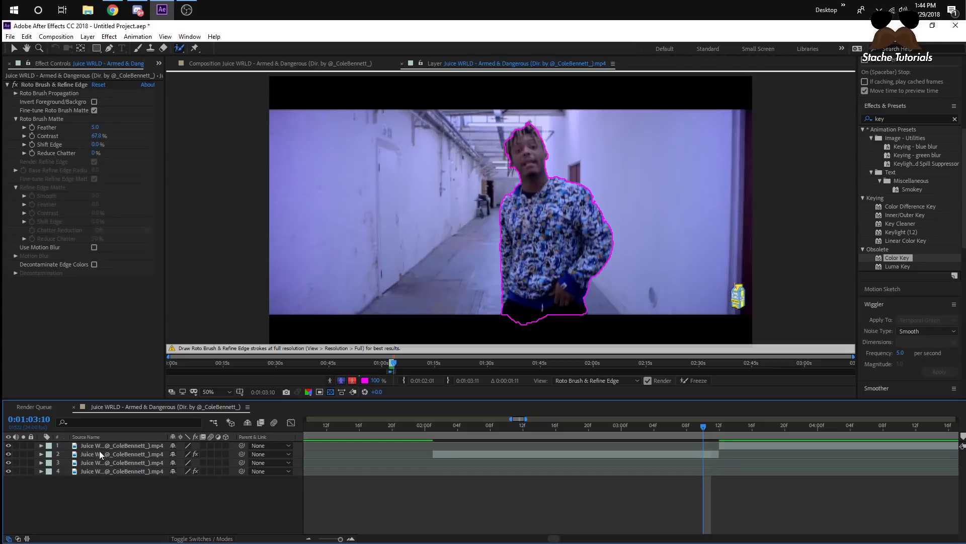
click(104, 445)
key(Delete)
drag(388, 427, 545, 413)
click(317, 63)
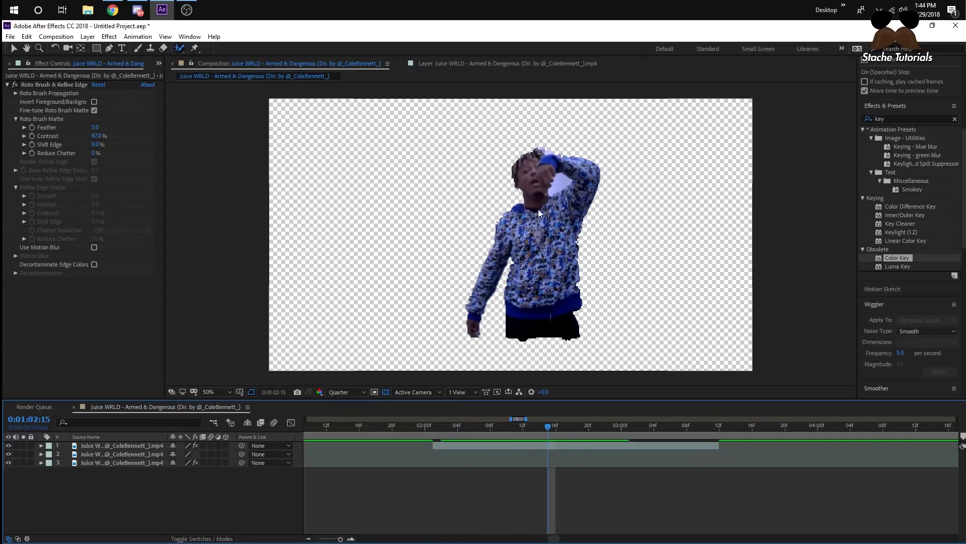
Set the Roto Brush matte feather to 45.7 and check the cutout's edges up to 0:01:02:17
key(period)
key(comma)
key(period)
drag(95, 132, 309, 137)
key(comma)
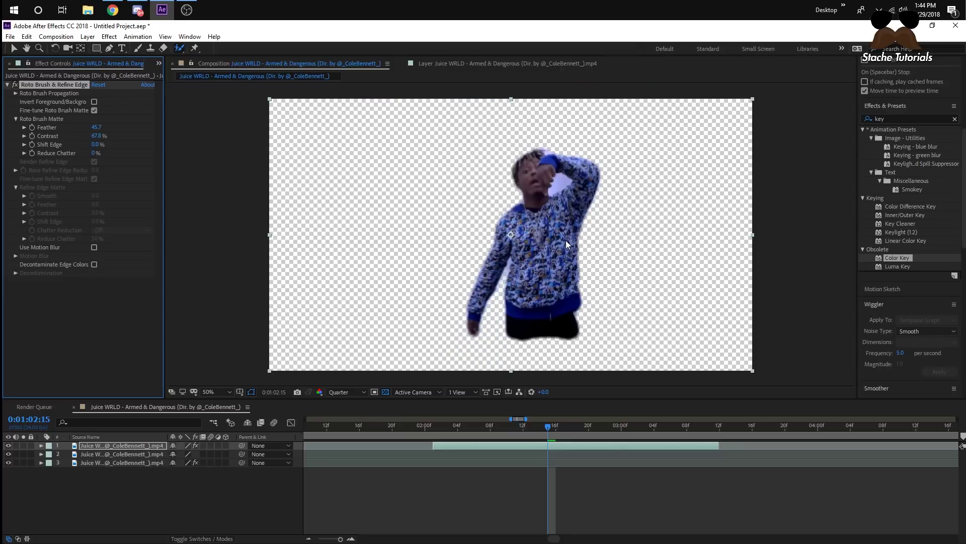
drag(547, 425, 577, 408)
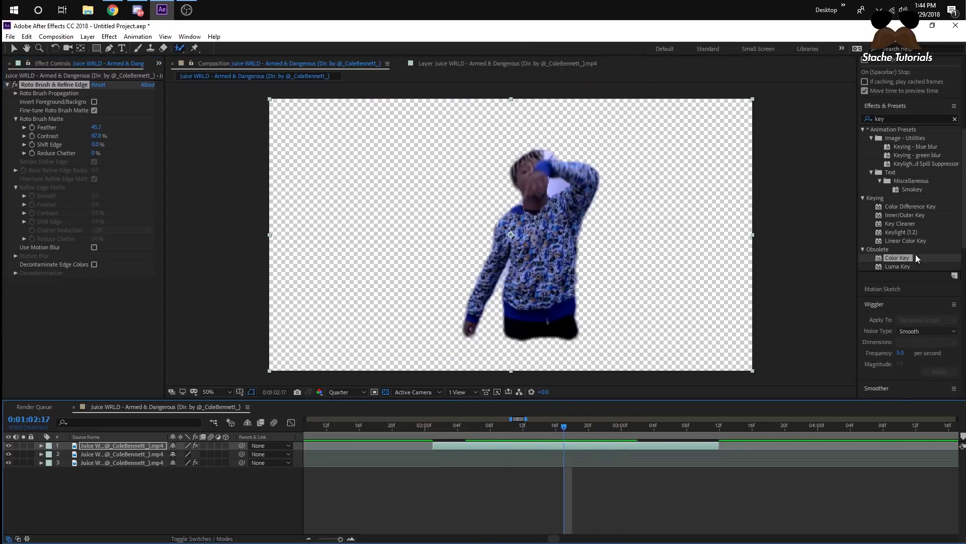
Search the effects for "ecto" and apply uni.Ecto to the rotoscoped top layer
scroll(909, 191, up, 3)
click(886, 146)
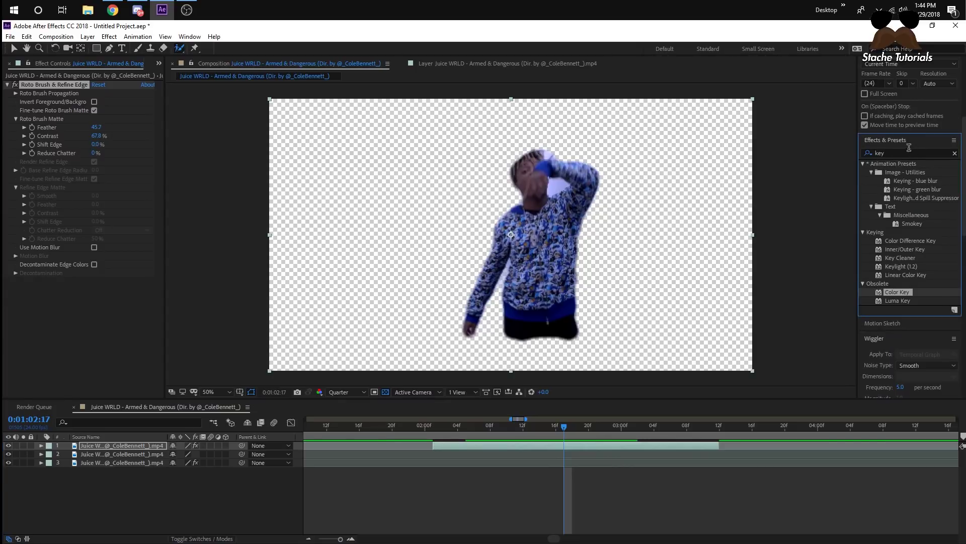
click(895, 152)
click(954, 154)
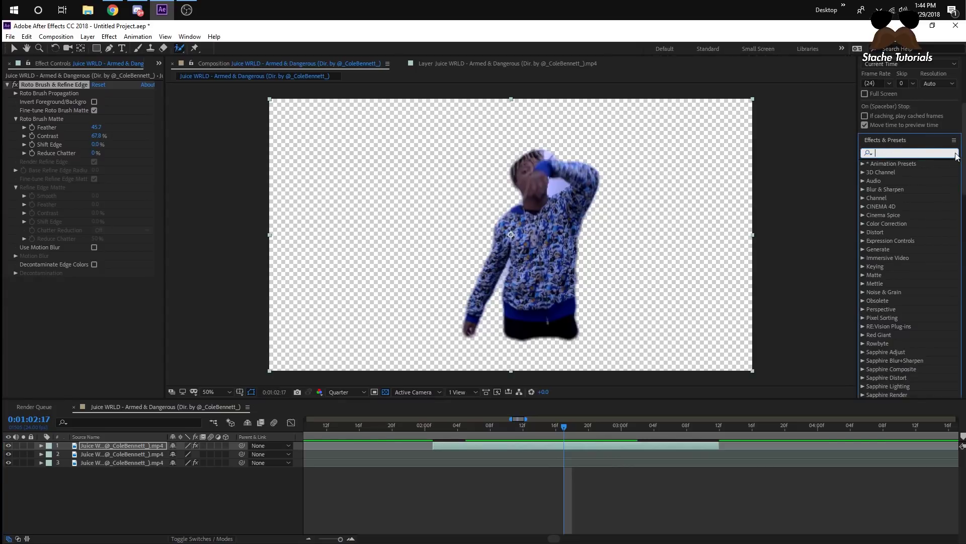
text(ecto)
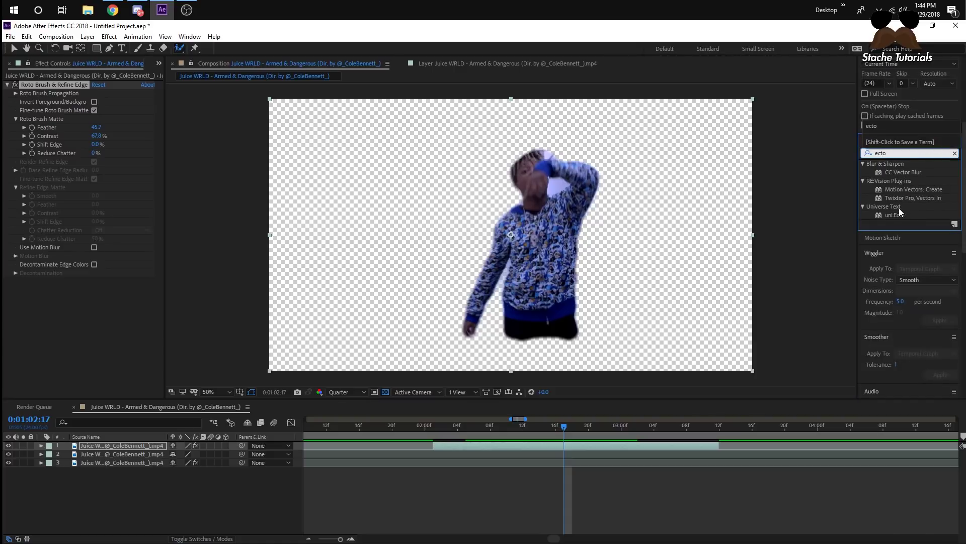
click(901, 214)
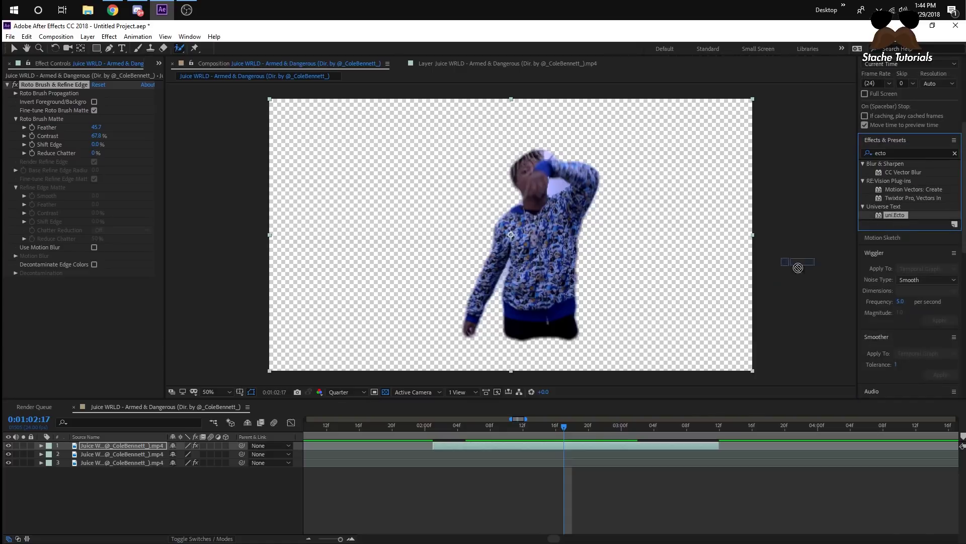
drag(577, 444, 575, 446)
key(v)
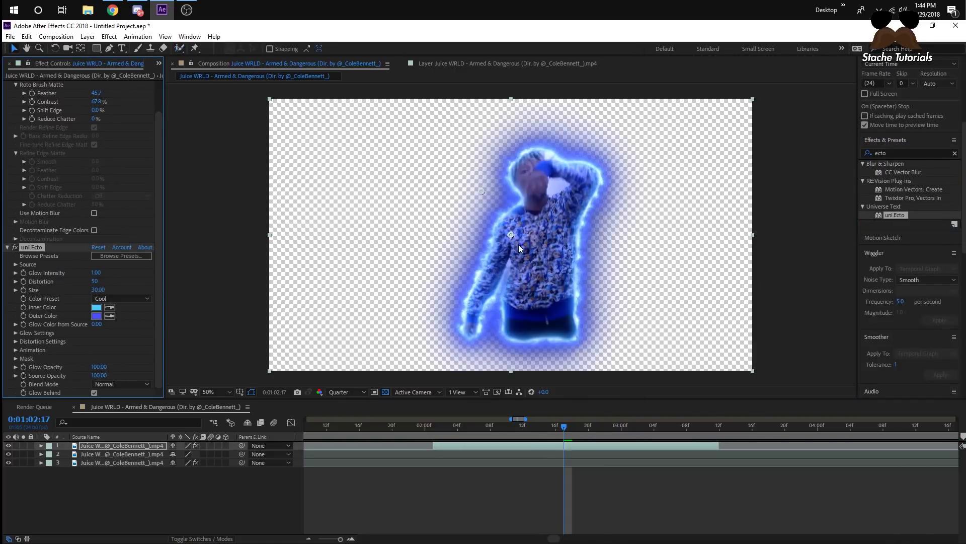
Preview the glow at 0:01:03:04 and remove the uni.Ecto effect from the layer
drag(526, 428, 653, 425)
click(31, 247)
key(Delete)
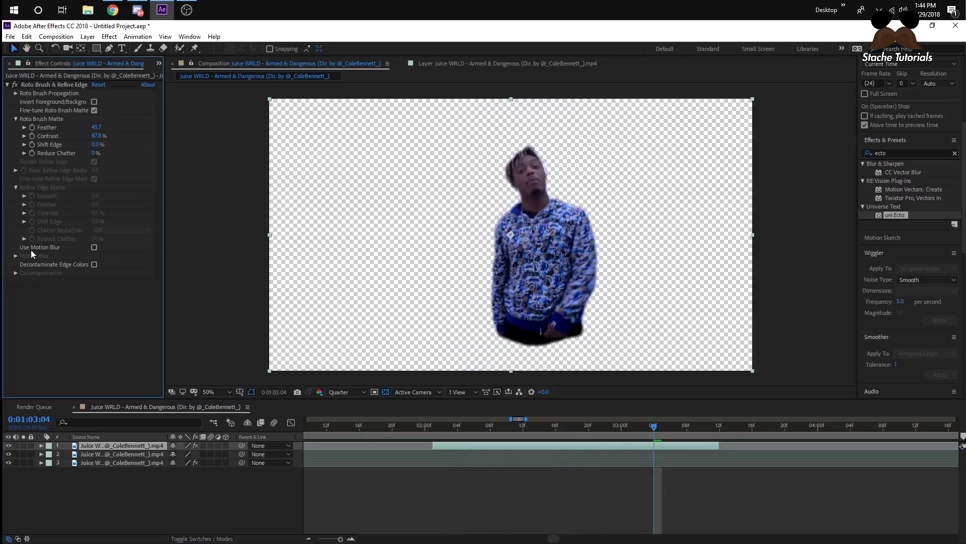
Create a new 1920 x 1080 px solid in blue 007EBF
click(441, 427)
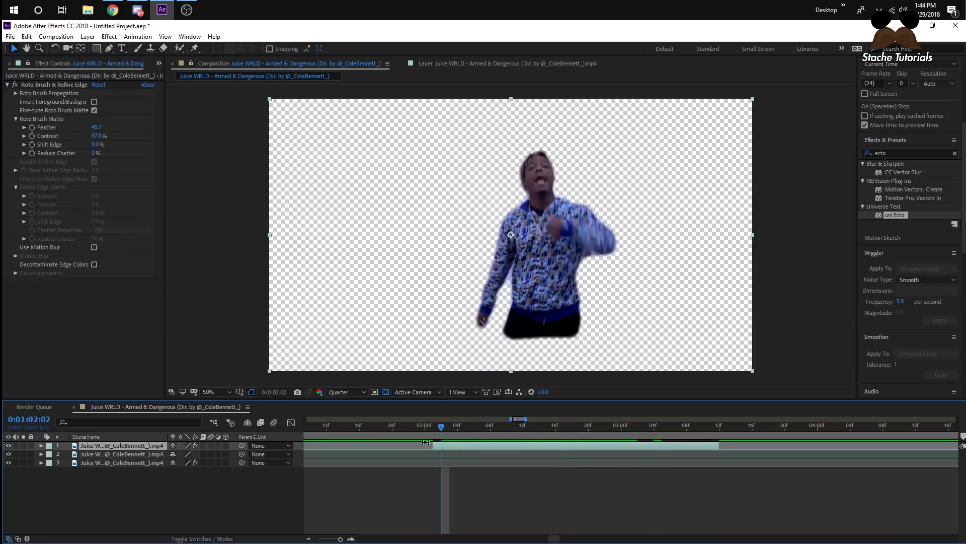
right_click(138, 494)
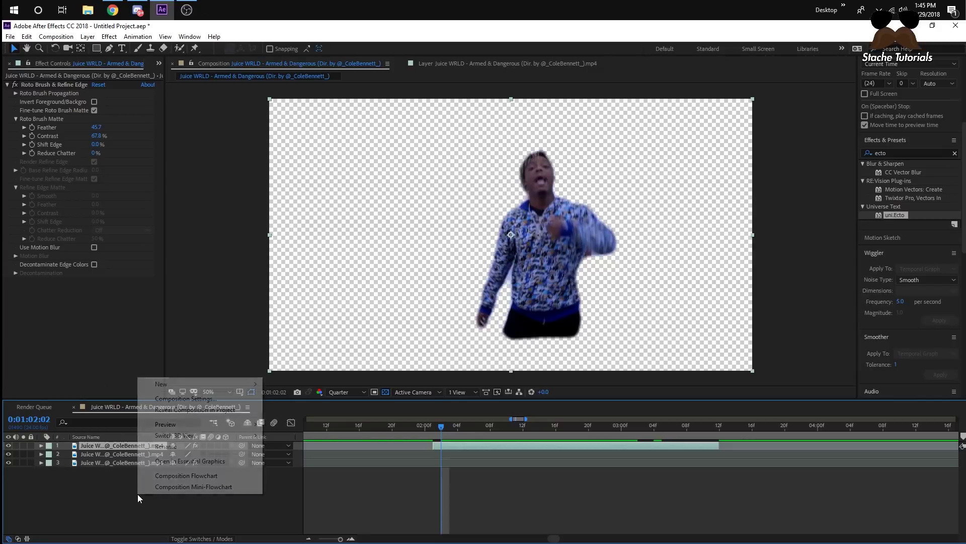
mouse_move(171, 385)
click(301, 412)
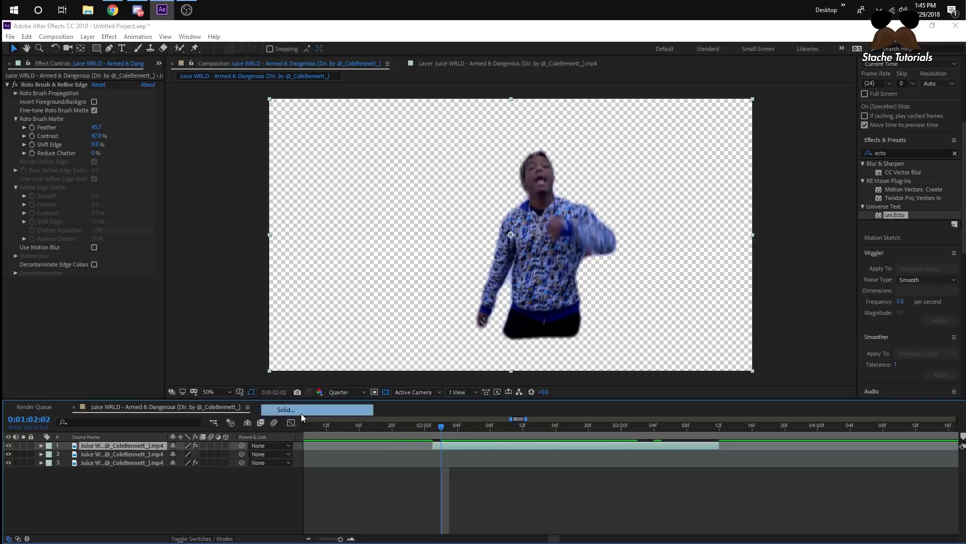
click(118, 242)
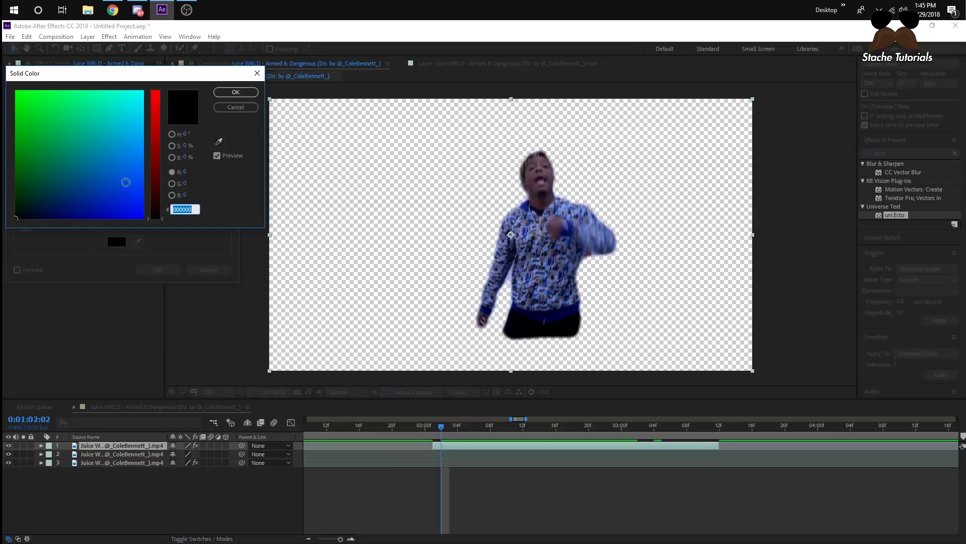
mouse_move(126, 182)
mouse_down()
mouse_move(99, 158)
mouse_move(102, 166)
mouse_move(111, 156)
mouse_up()
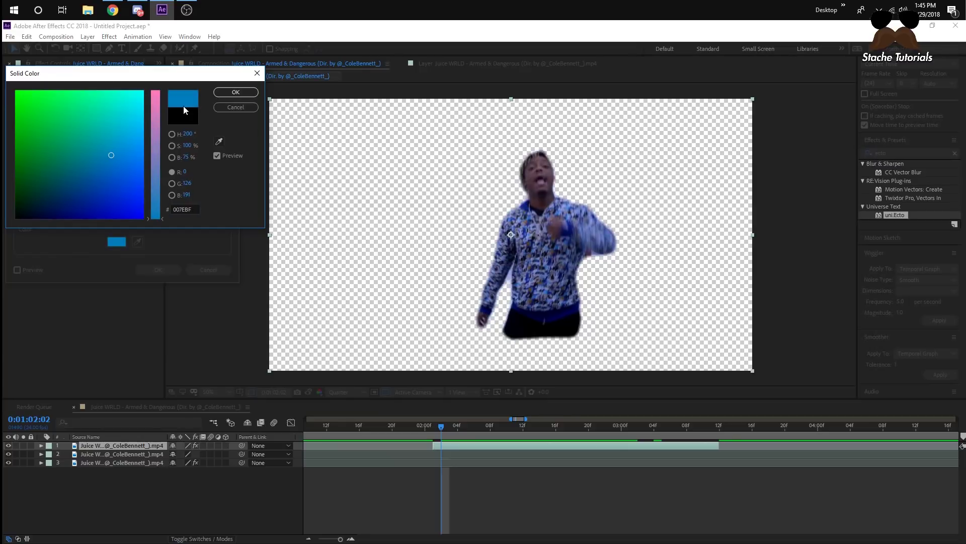
click(224, 93)
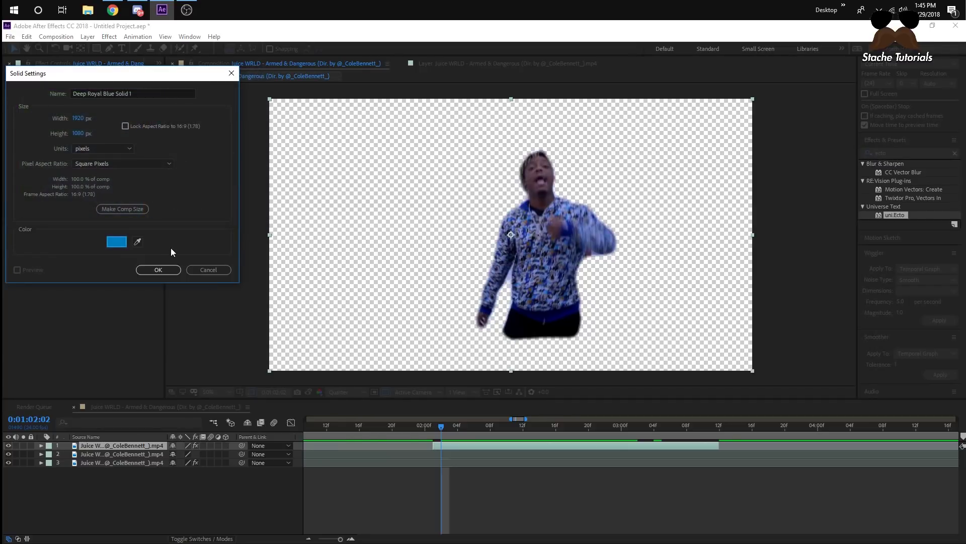
click(168, 272)
Place the blue solid beneath all the footage layers and go to 0:01:02:01
drag(120, 445, 225, 500)
mouse_move(447, 431)
mouse_down()
mouse_move(438, 429)
mouse_move(511, 433)
mouse_move(473, 427)
mouse_up()
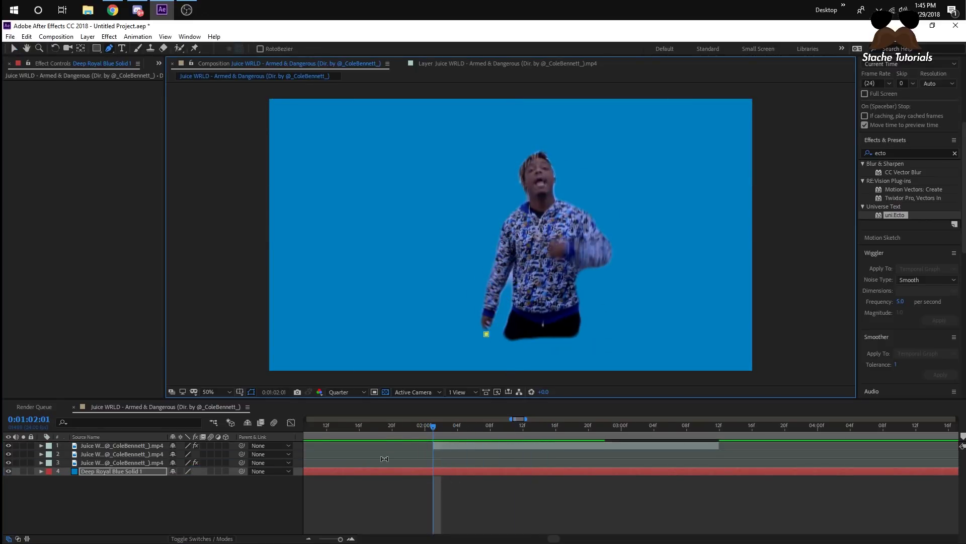
key(ctrl+z)
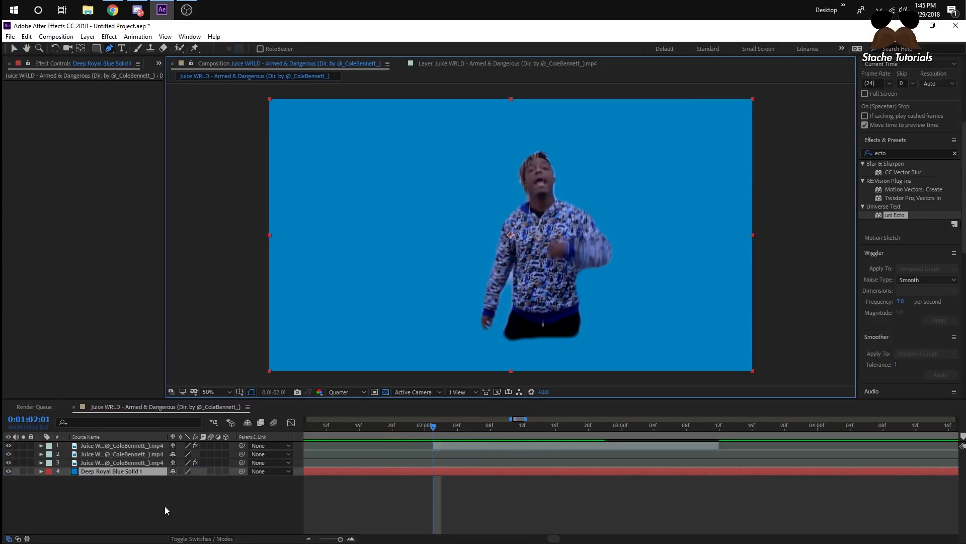
With no layer selected, set the Pen tool's shape fill color to green 1EEB80
click(165, 506)
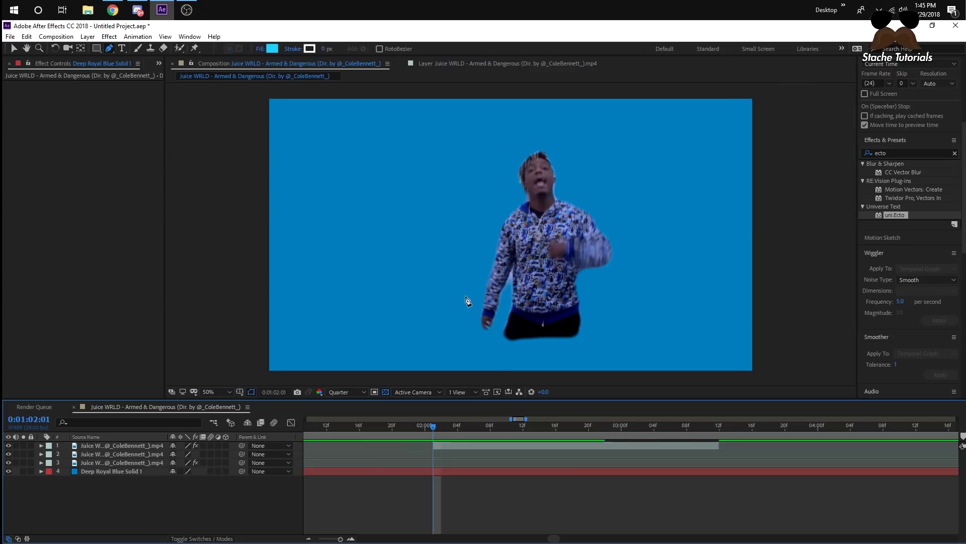
click(272, 48)
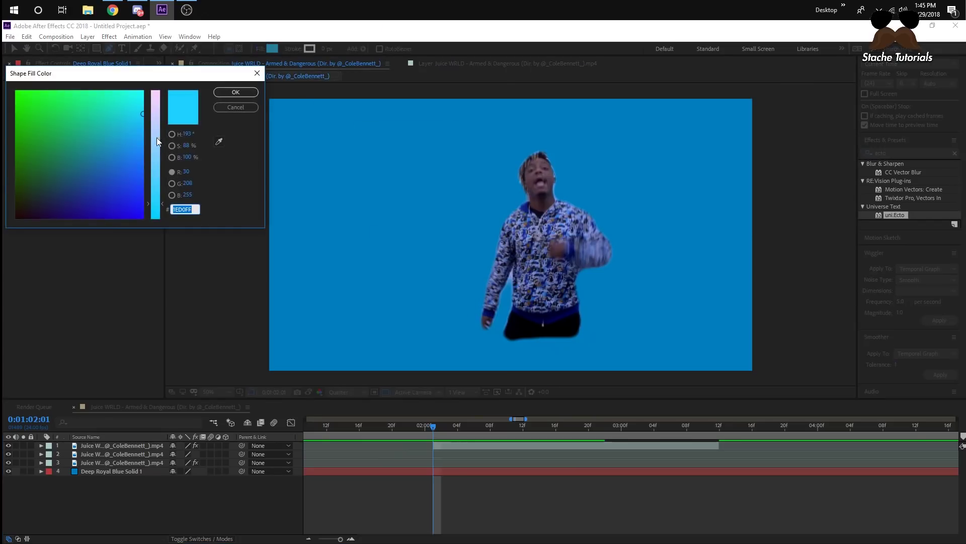
click(139, 96)
click(215, 94)
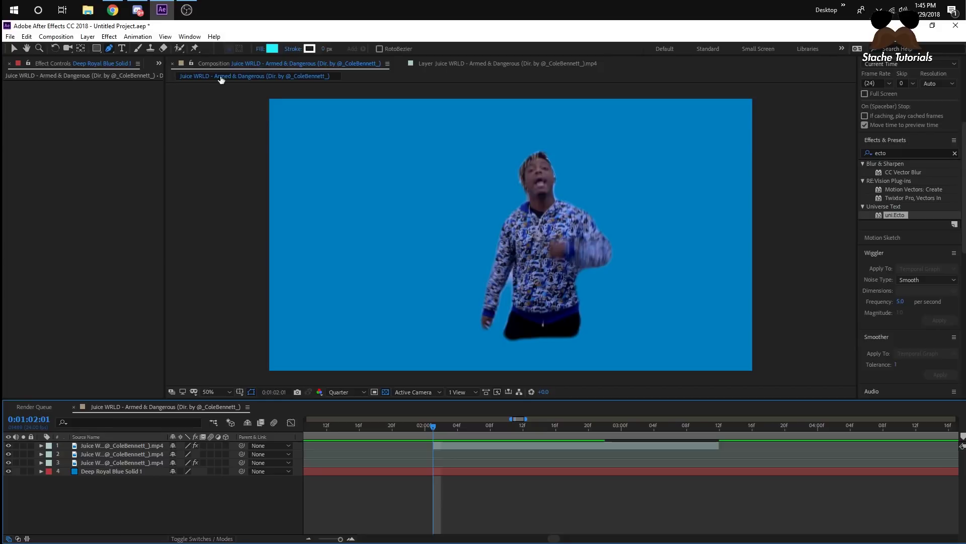
click(270, 50)
drag(120, 107, 79, 100)
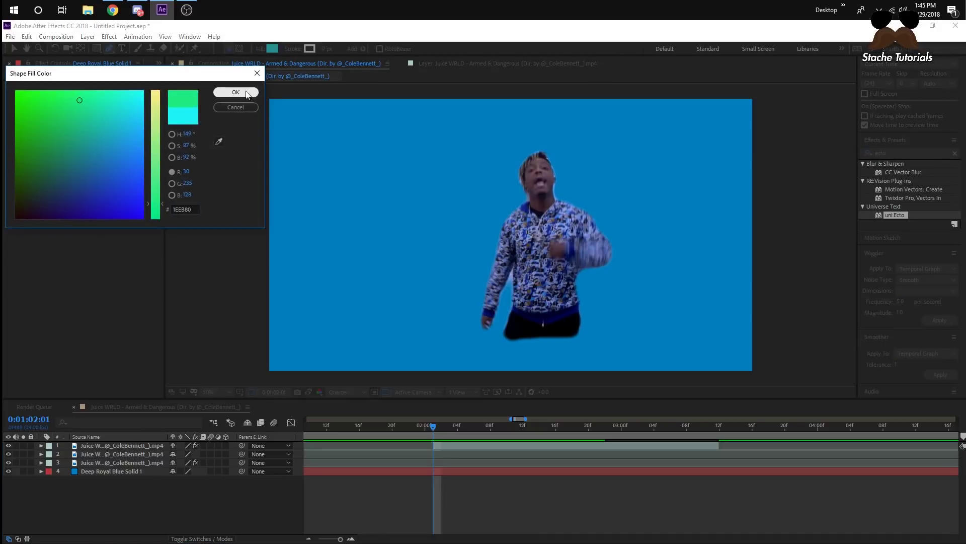
key(Return)
Draw a loose angular green shape around the performer's outline and place its layer directly beneath the cutout layer
click(487, 337)
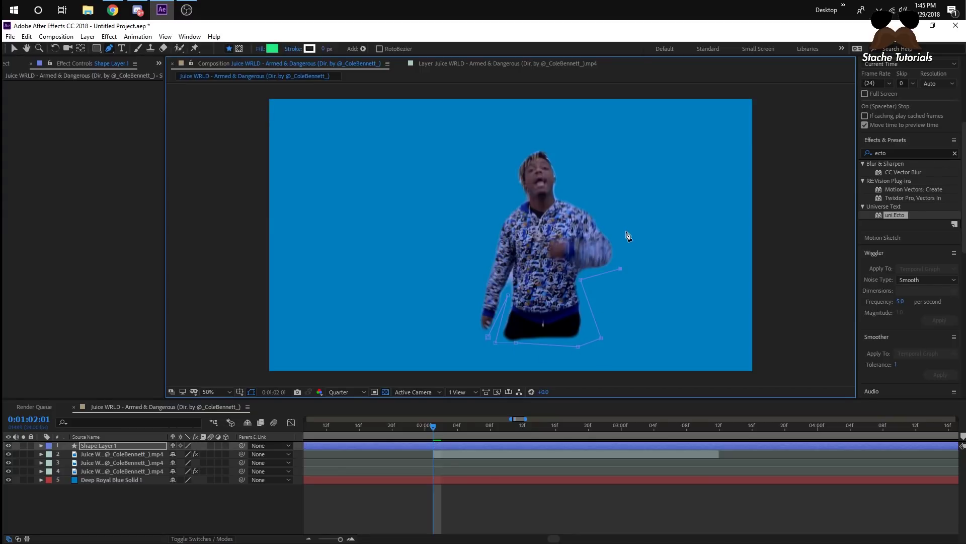
click(556, 148)
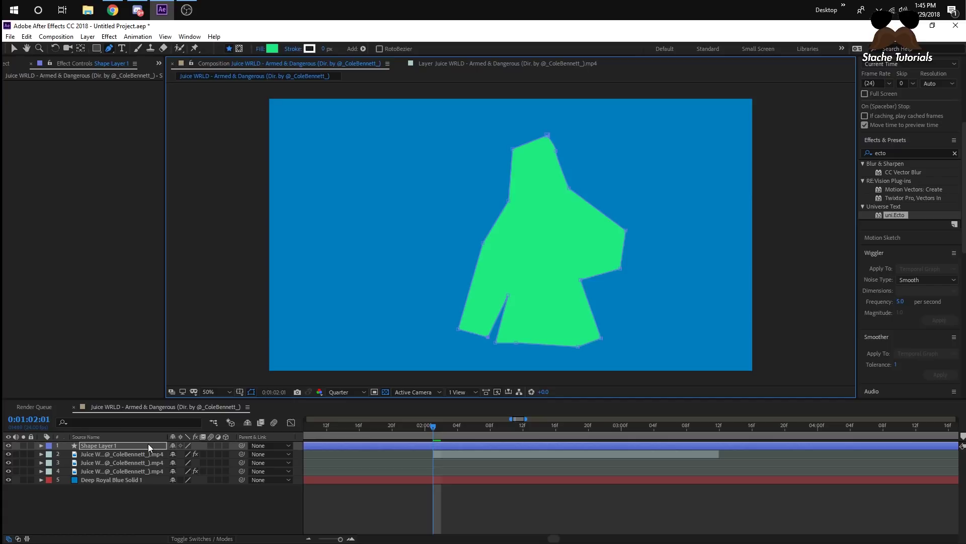
drag(148, 445, 147, 460)
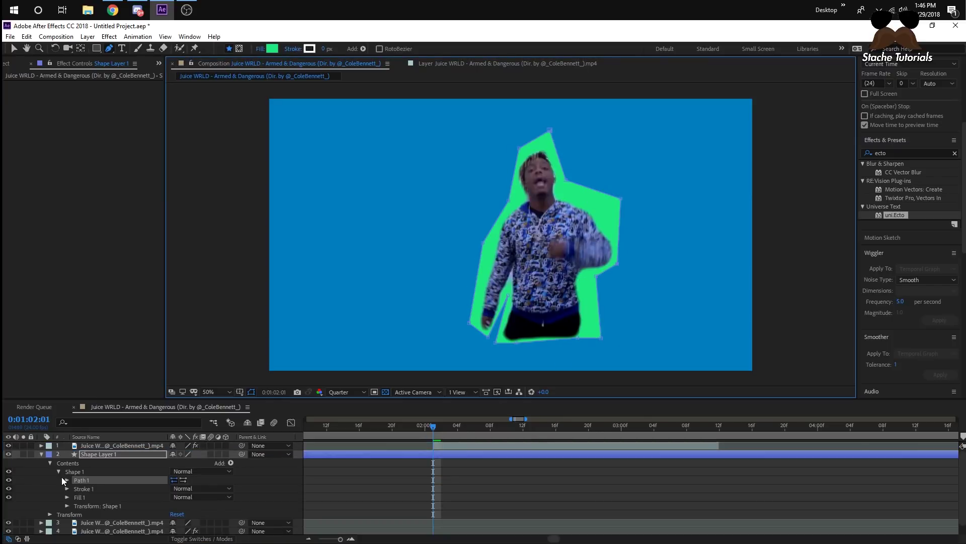
Start keyframing the Path of Shape Layer 1 at 0:01:02:01 and advance to 0:01:02:03
click(58, 472)
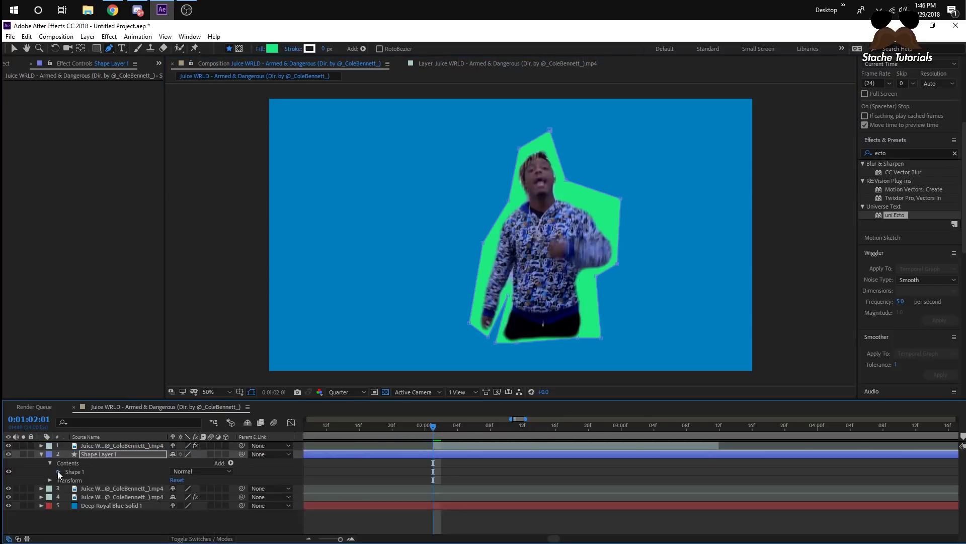
click(60, 470)
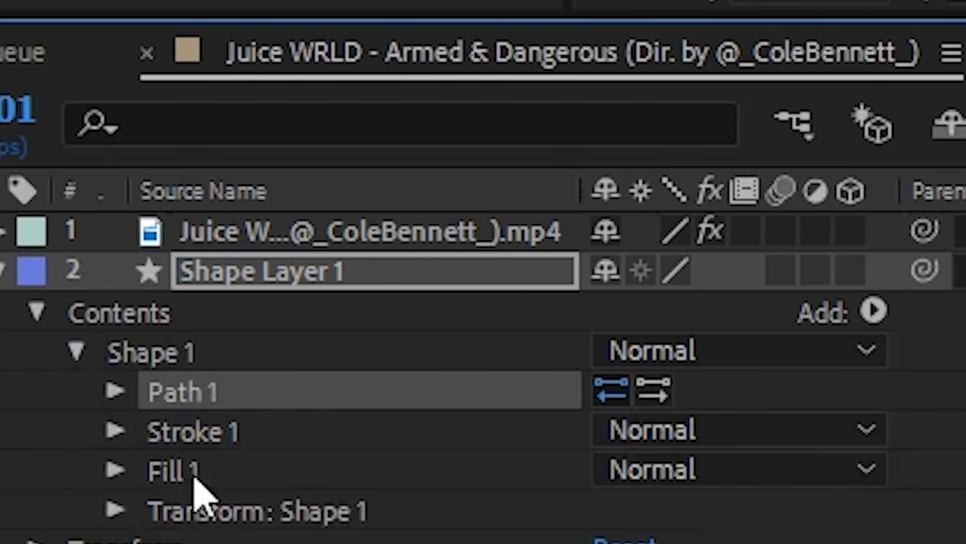
click(67, 480)
click(193, 431)
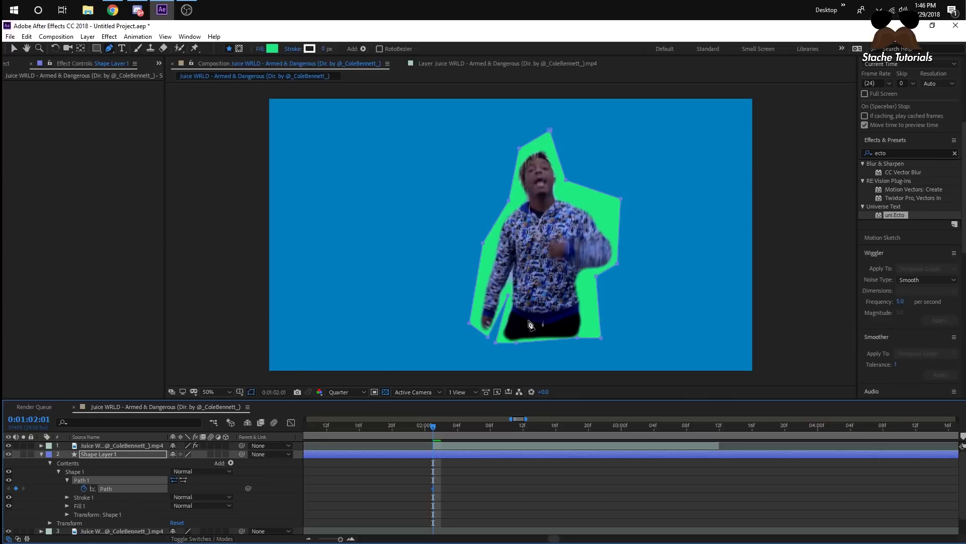
key(Page_Down)
key(Page_Down)
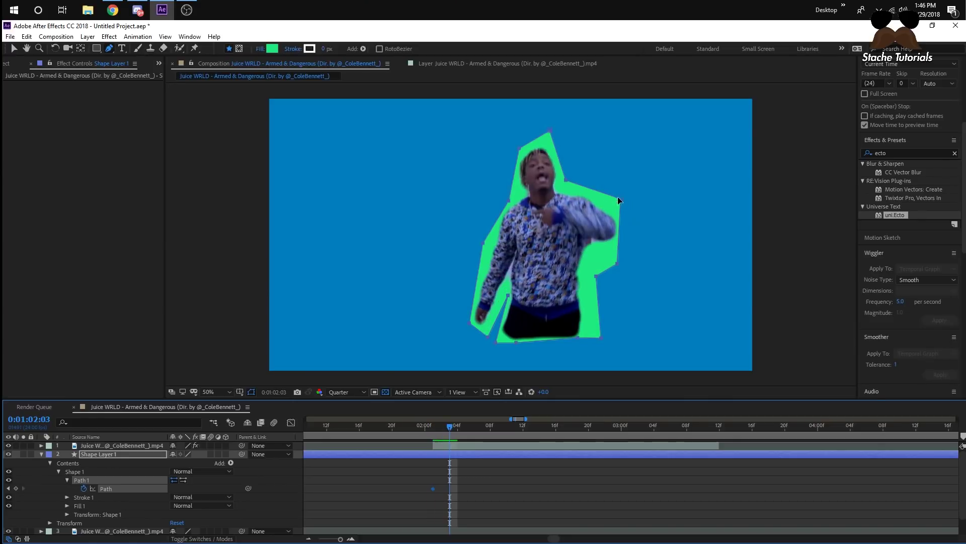
drag(618, 197, 607, 200)
key(ctrl+z)
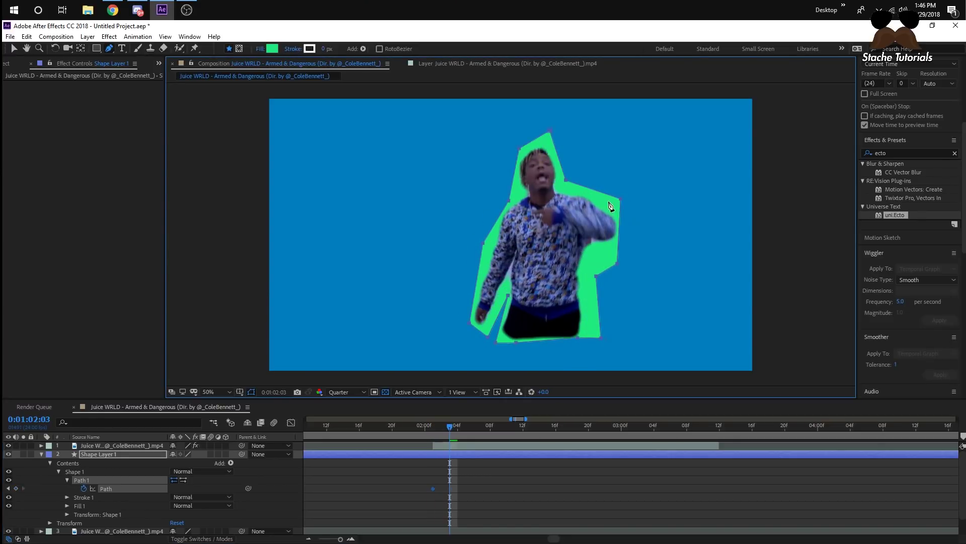
click(568, 174)
key(ctrl+z)
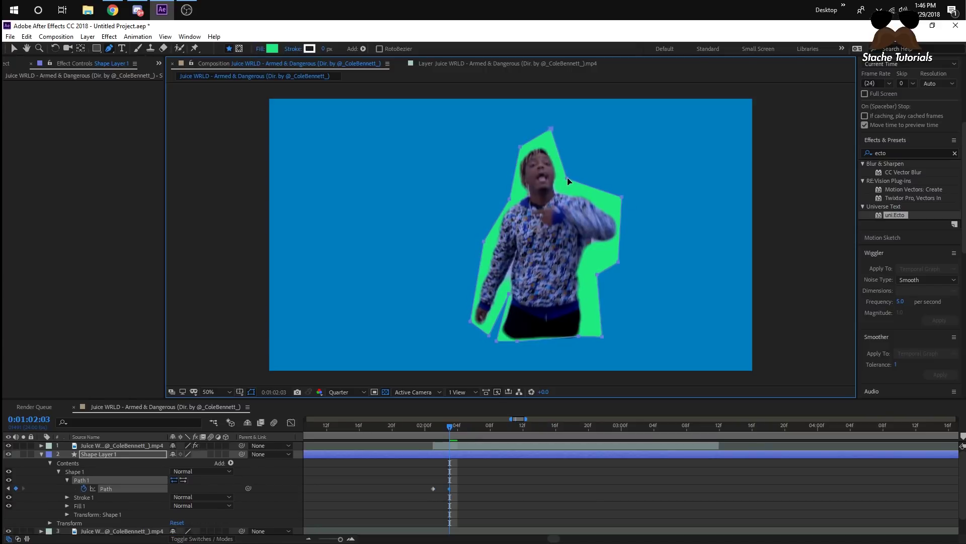
key(v)
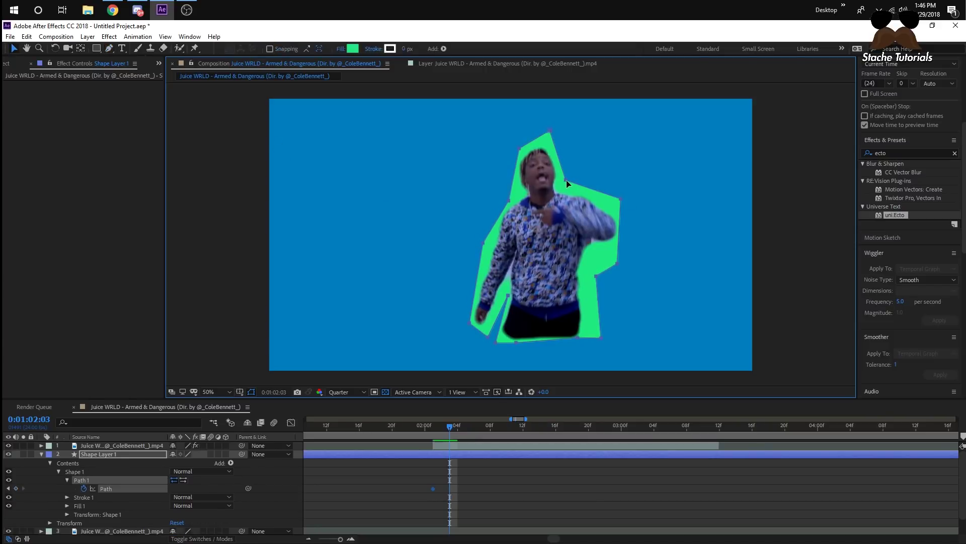
drag(566, 180, 617, 207)
key(ctrl+z)
key(g)
Reshape the green outline around the bent arm and the lowered hand at 0:01:02:03
drag(618, 263, 619, 243)
drag(596, 276, 588, 255)
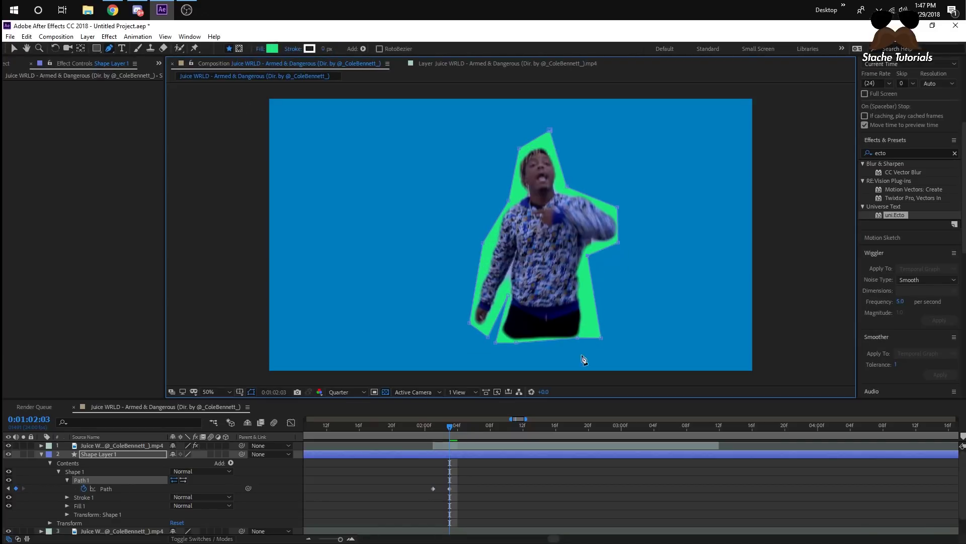
drag(470, 323, 457, 325)
Go to 0:01:02:04 and move the outline's points around the bent arm, shoulder and lowered hand to fit the performer
key(Page_Down)
drag(618, 207, 614, 189)
drag(618, 242, 620, 228)
drag(587, 256, 590, 242)
drag(509, 200, 496, 184)
drag(488, 337, 491, 324)
Refit the outline to the rising arm, shoulder and hip at 0:01:02:06 and 0:01:02:08
key(Page_Down)
key(Page_Down)
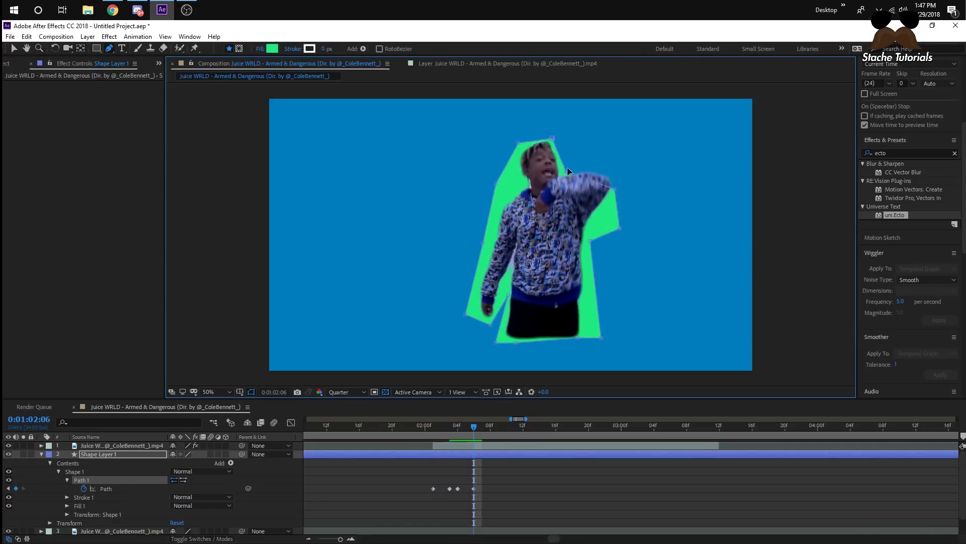
drag(614, 189, 619, 165)
drag(619, 228, 617, 202)
drag(496, 184, 516, 182)
key(Page_Down)
key(Page_Down)
drag(617, 202, 606, 191)
drag(601, 338, 588, 320)
Refit the outline around the waist and raised arm at 0:01:02:10 and 0:01:02:12
key(Page_Down)
key(Page_Down)
drag(496, 342, 506, 338)
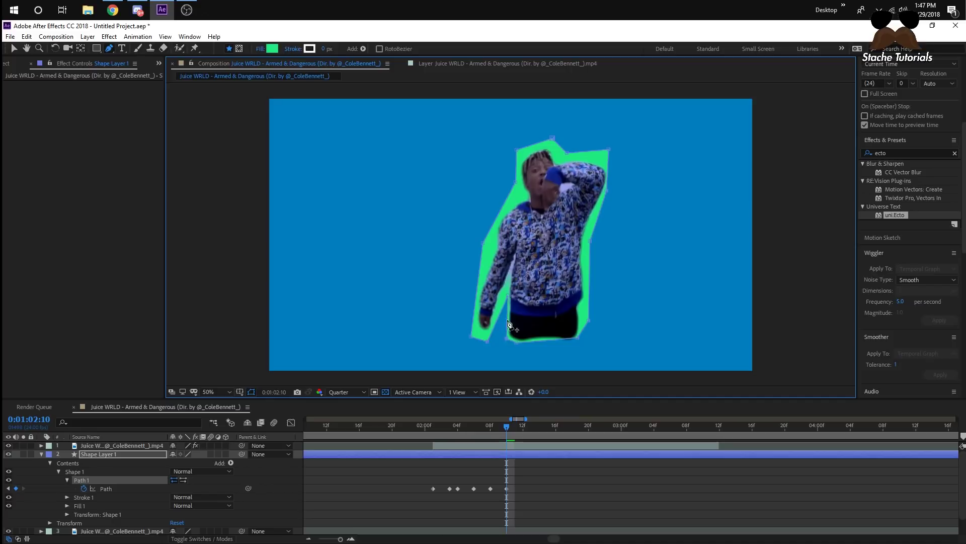
drag(508, 295, 505, 289)
drag(609, 149, 608, 163)
drag(606, 191, 620, 193)
key(Page_Down)
key(Page_Down)
drag(591, 241, 585, 238)
drag(620, 192, 618, 210)
Adjust the outline's points below the waist at 0:01:02:14 and beside the lowered hand at 0:01:02:16
key(Page_Down)
key(Page_Down)
drag(588, 320, 588, 335)
drag(516, 343, 516, 361)
key(Page_Down)
key(Page_Down)
drag(471, 336, 441, 333)
Fit the outline to the neck and raised arm at 0:01:02:18
key(Page_Down)
key(Page_Down)
drag(569, 135, 560, 167)
drag(601, 224, 602, 212)
drag(617, 210, 614, 192)
key(v)
double_click(604, 213)
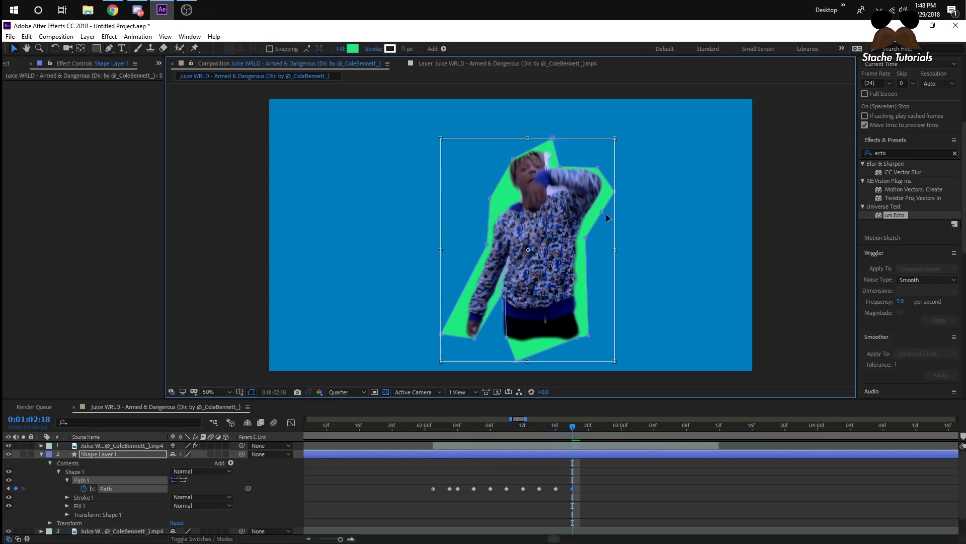
double_click(648, 237)
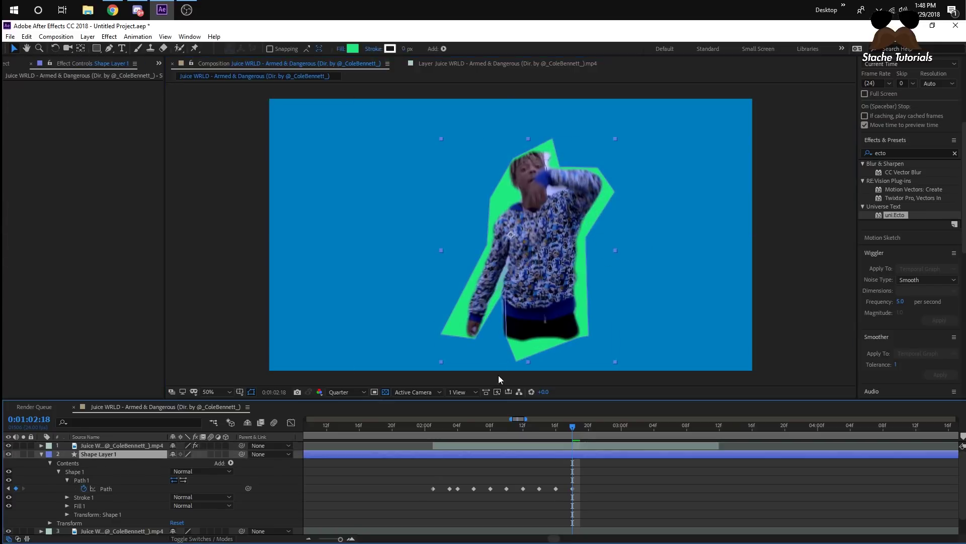
Refit the outline around the head, elbow and lowered hand at 0:01:02:20
key(Page_Down)
key(Page_Down)
drag(514, 158, 489, 143)
drag(553, 139, 550, 129)
drag(582, 273, 588, 238)
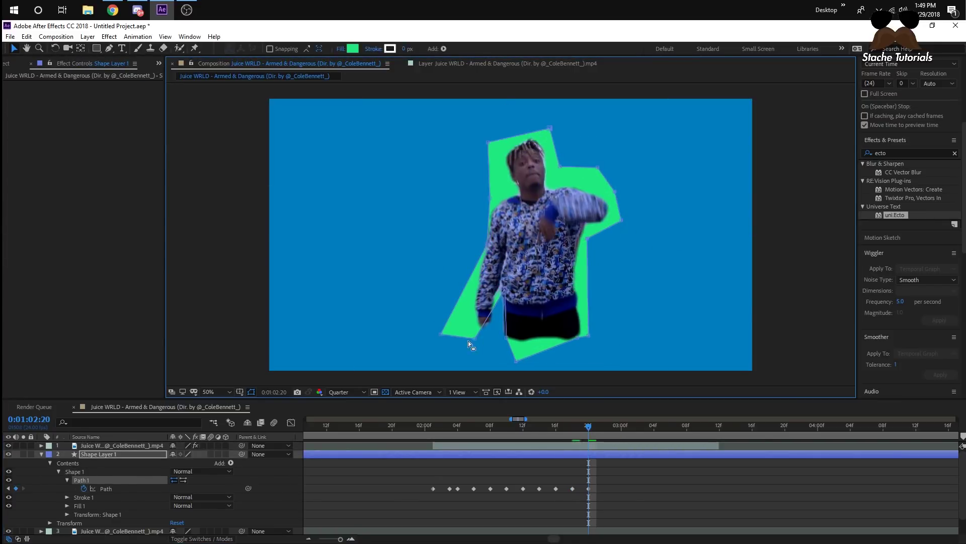
drag(474, 338, 494, 336)
drag(442, 333, 462, 322)
drag(489, 245, 481, 242)
drag(505, 288, 496, 314)
Refit the outline around the dropping arm, lowered hand and waist at 0:01:02:22
key(Page_Down)
key(Page_Down)
drag(588, 238, 608, 250)
drag(497, 315, 503, 349)
drag(462, 322, 474, 315)
drag(578, 336, 584, 353)
Tighten the outline around the shoulder, head and lowered hand at 0:01:03:00, 0:01:03:02 and 0:01:03:04
key(Page_Down)
key(Page_Down)
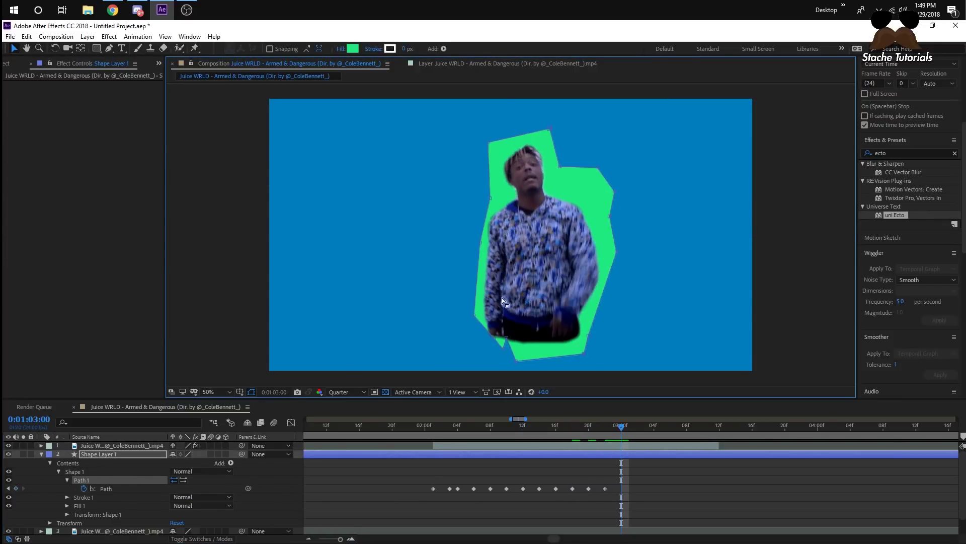
drag(621, 220, 598, 220)
key(Page_Down)
key(Page_Down)
drag(489, 143, 495, 156)
key(Page_Down)
key(Page_Down)
drag(474, 315, 491, 326)
Continue fitting the outline to the performer's body and bent arm up to 0:01:03:10
key(Page_Down)
key(Page_Down)
Preview the animated green outline from 0:01:02:01
key(Page_Down)
key(Page_Down)
key(Page_Down)
key(Page_Down)
drag(589, 336, 612, 301)
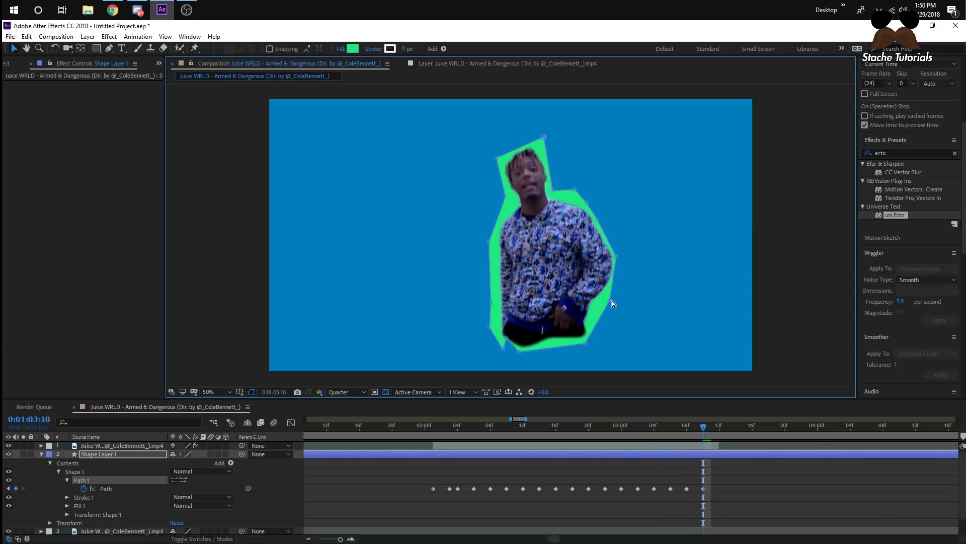
key(Page_Down)
key(Page_Down)
click(411, 429)
key(space)
drag(411, 433, 433, 429)
key(space)
key(space)
Stop the preview and delete the Path keyframe at 0:01:02:04
key(space)
click(434, 428)
key(space)
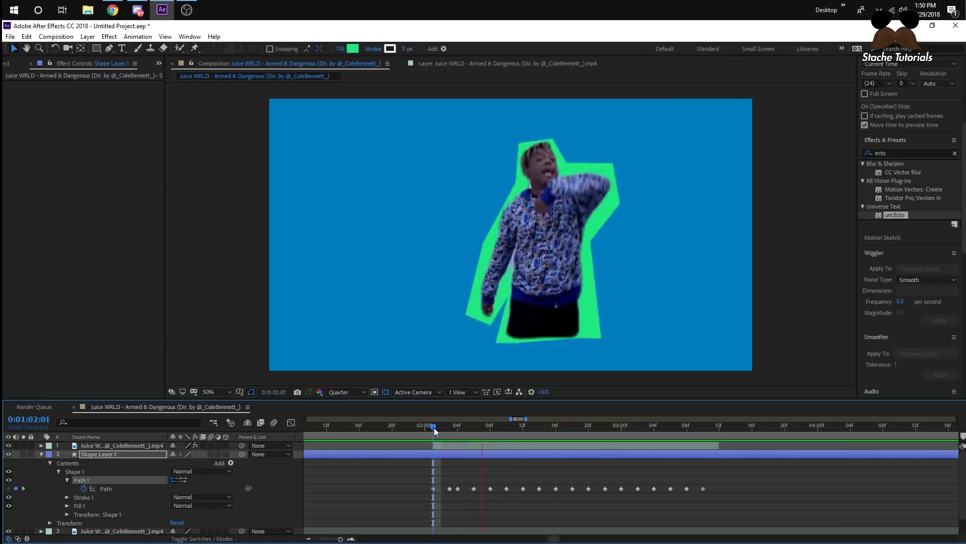
key(space)
click(452, 430)
drag(452, 430, 454, 426)
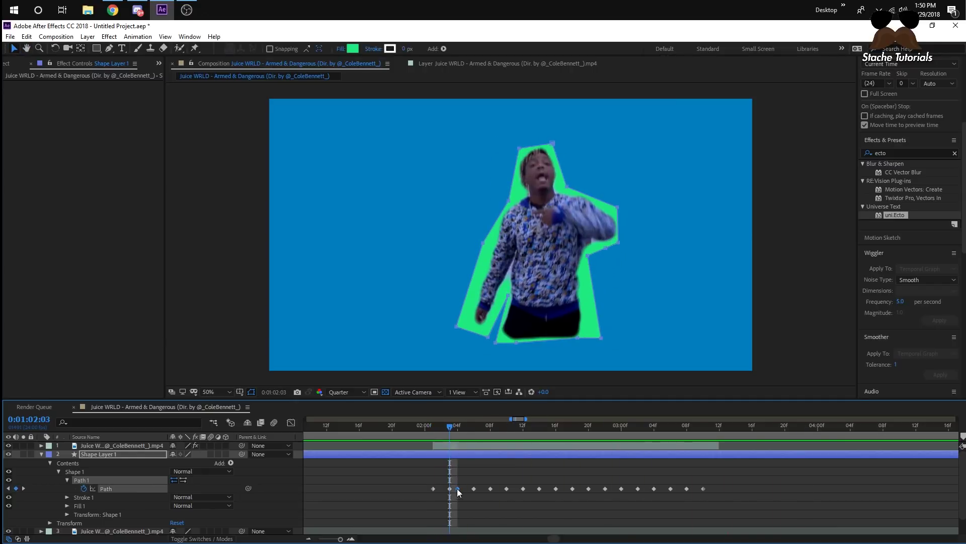
key(Delete)
Delete the Path keyframes at 0:01:02:08 and 0:01:02:12
click(497, 430)
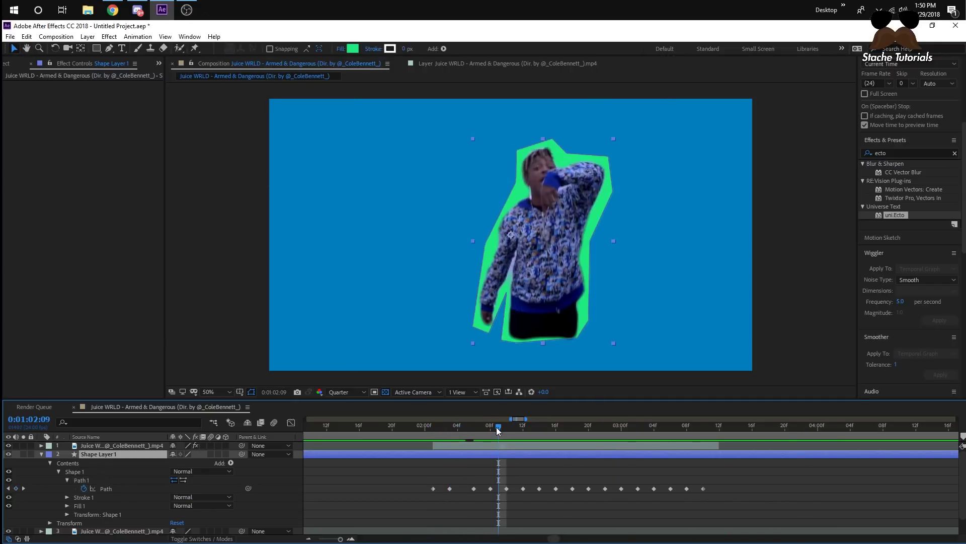
click(492, 430)
click(491, 489)
key(Delete)
click(524, 429)
click(524, 489)
key(Delete)
Delete the Path keyframes at 0:01:02:16 and 0:01:02:20
drag(526, 418, 522, 419)
drag(626, 430, 676, 429)
click(676, 489)
key(Delete)
click(725, 430)
click(725, 489)
key(Delete)
Delete the Path keyframes at 0:01:03:00, 0:01:03:04 and 0:01:03:08
click(775, 432)
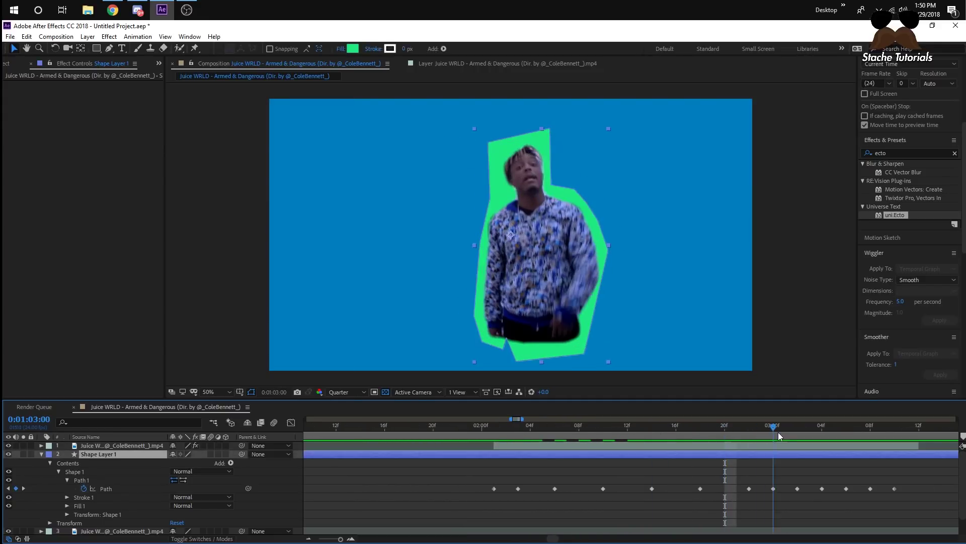
click(773, 489)
key(Delete)
click(822, 431)
click(822, 489)
key(Delete)
drag(824, 431, 871, 430)
click(871, 489)
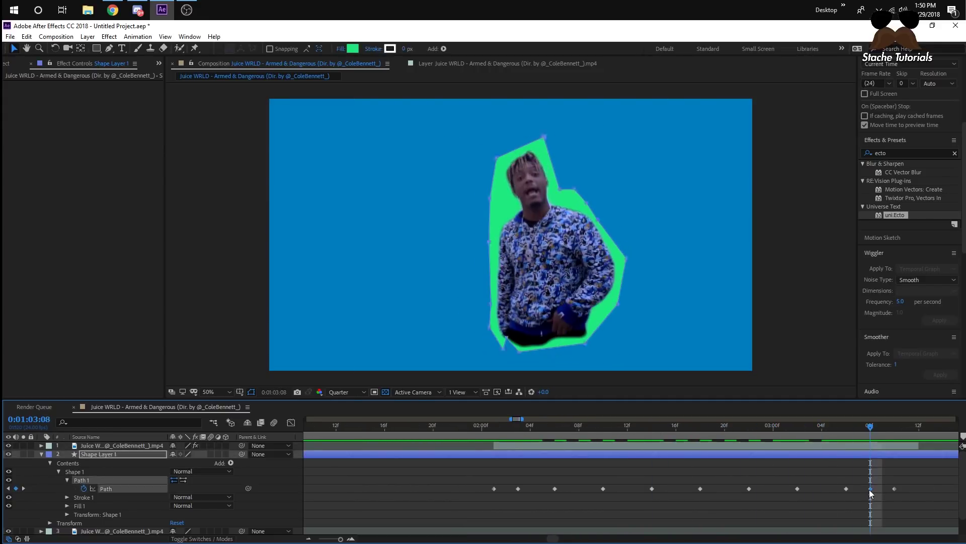
key(Delete)
Preview the thinned-out outline animation from just before the cutout clip's start
click(471, 430)
key(space)
key(space)
click(309, 539)
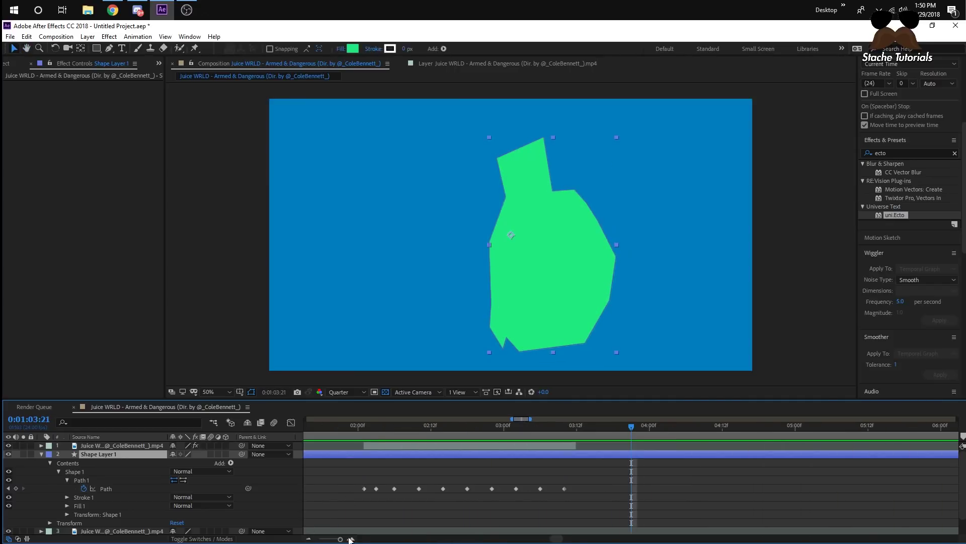
Check the outline animation closely around the cutout clip's first frames and play it back from there
drag(556, 539, 551, 538)
click(584, 430)
click(351, 538)
click(351, 539)
click(309, 539)
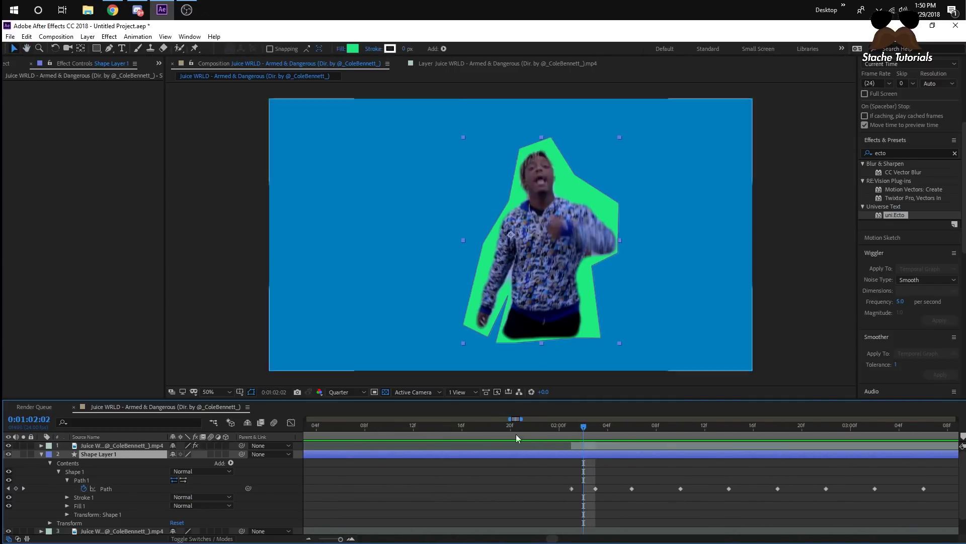
click(571, 433)
key(space)
click(309, 538)
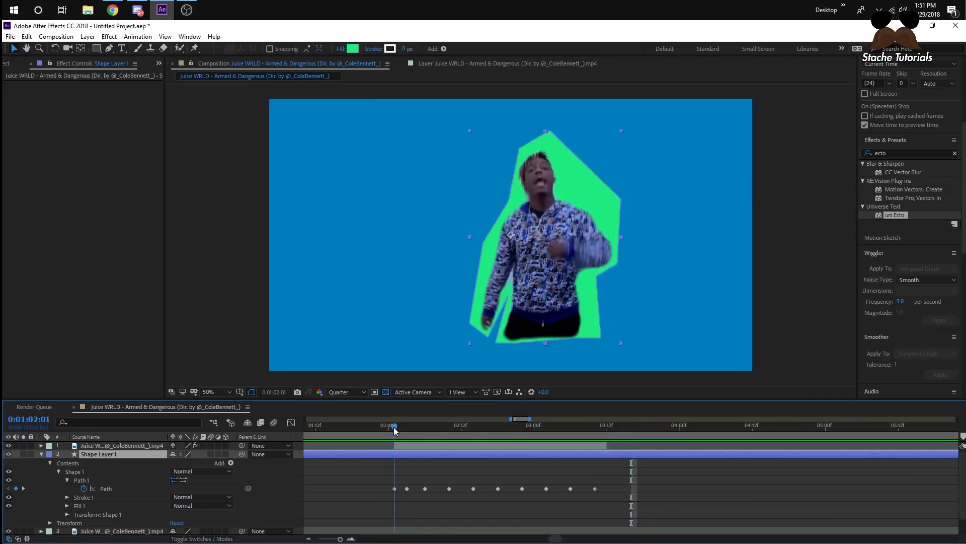
drag(390, 484, 596, 489)
right_click(596, 489)
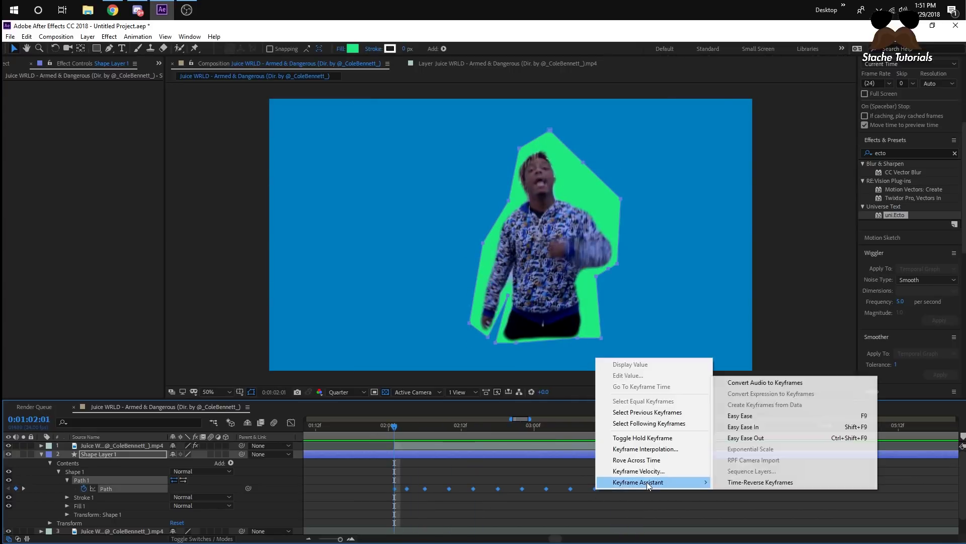
click(385, 494)
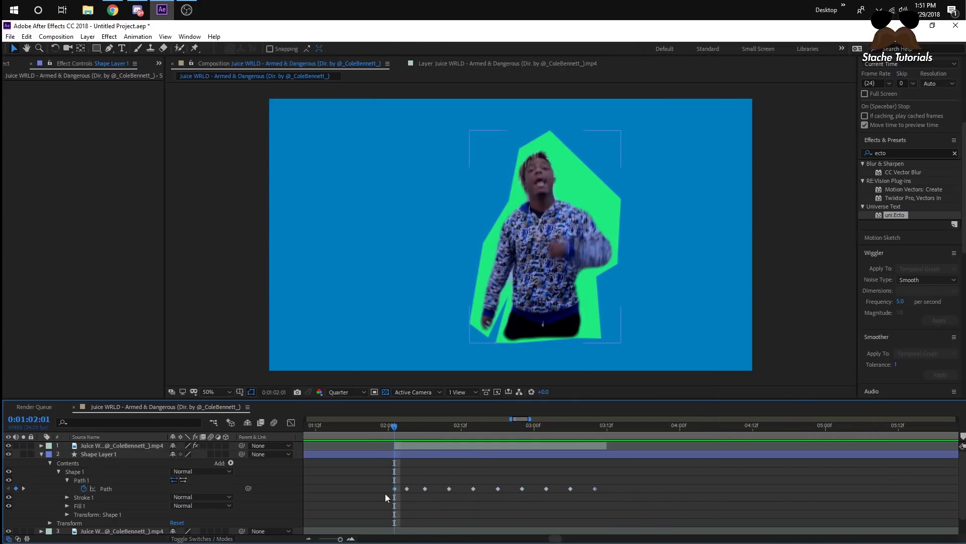
right_click(395, 489)
click(387, 496)
Convert all of Shape Layer 1's Path keyframes to Auto Bezier interpolation and preview the smoothed outline animation from 0:01:02:00
click(395, 489)
click(407, 488)
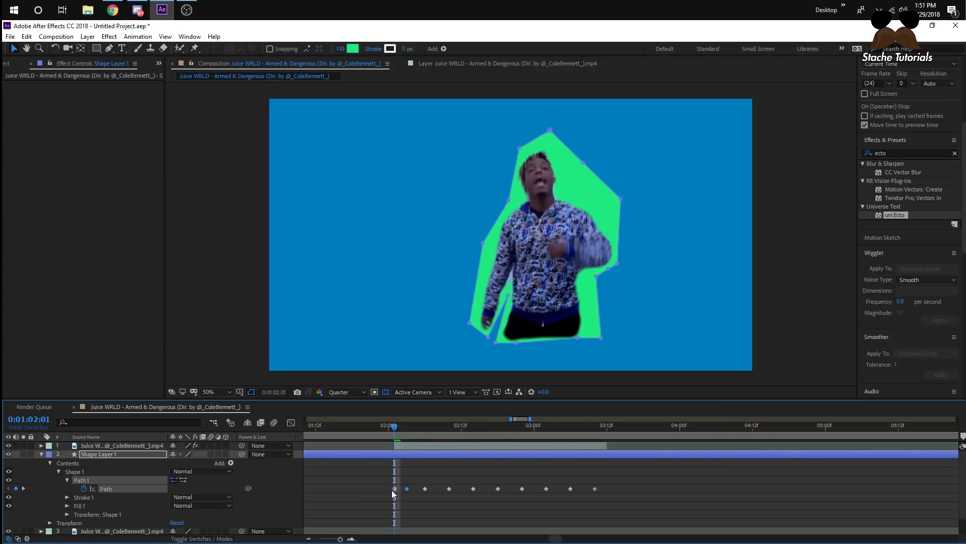
ctrl+click(449, 489)
ctrl+click(473, 489)
ctrl+click(497, 488)
ctrl+click(522, 488)
ctrl+click(546, 488)
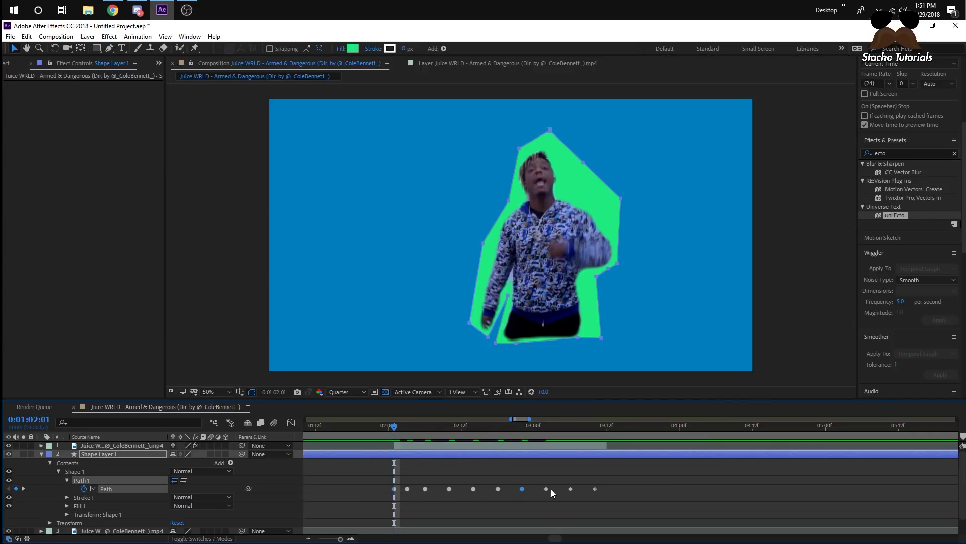
ctrl+click(570, 488)
ctrl+click(595, 488)
click(388, 428)
key(space)
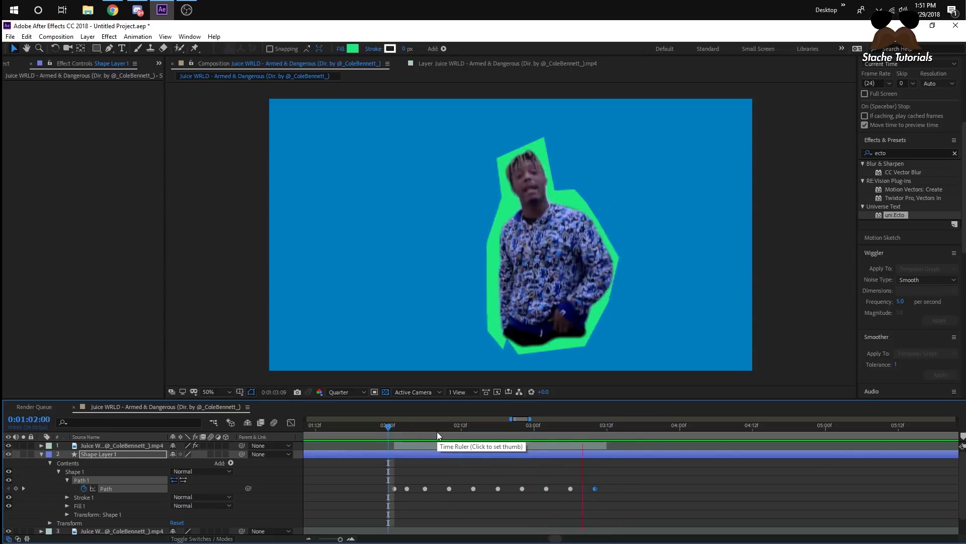
key(space)
Delete every second Path keyframe on Shape Layer 1, starting with the one at 0:01:02:03
drag(424, 428, 406, 431)
click(407, 489)
key(Delete)
click(449, 488)
key(Delete)
click(497, 488)
key(Delete)
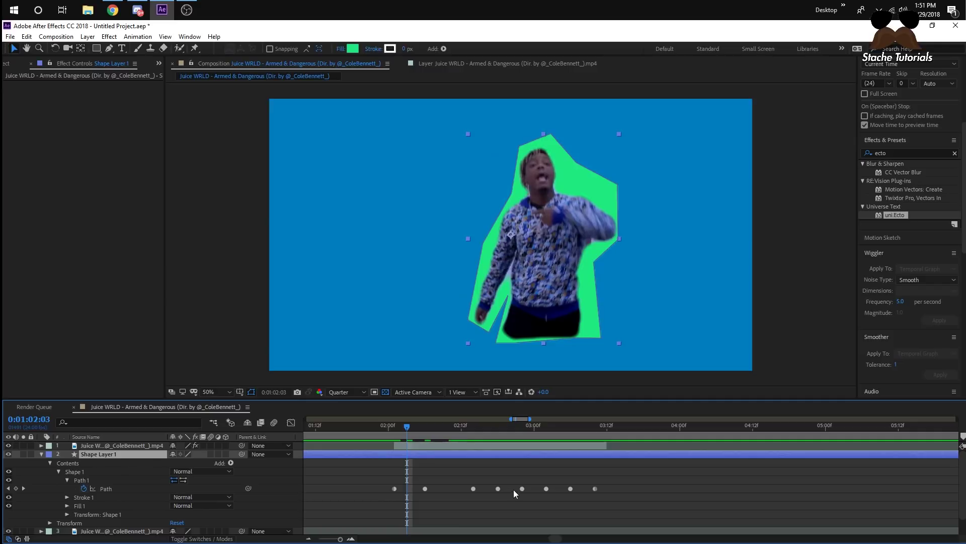
click(546, 488)
key(Delete)
click(595, 488)
key(Delete)
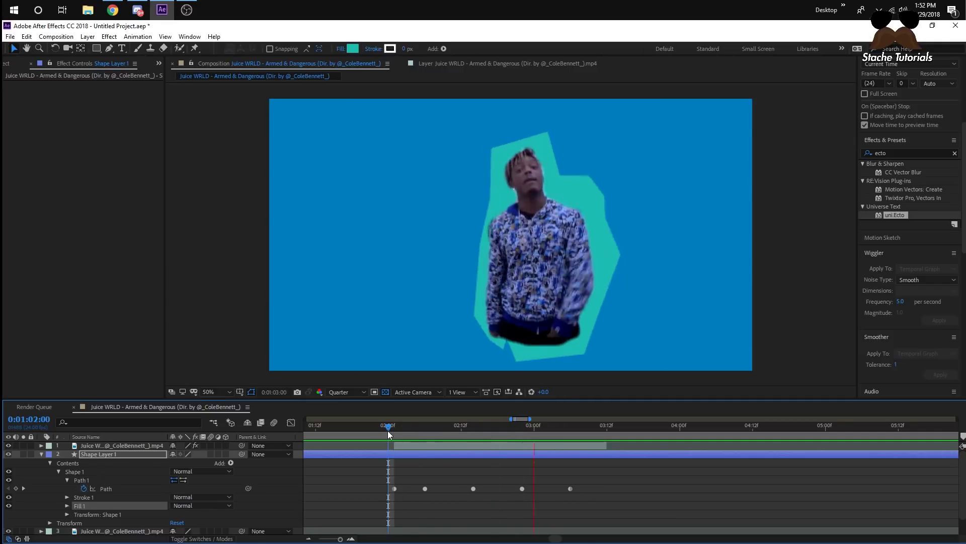
Preview the teal outline animation with its reduced set of Path keyframes
key(space)
mouse_move(390, 426)
mouse_down()
mouse_move(430, 426)
mouse_move(393, 428)
mouse_up()
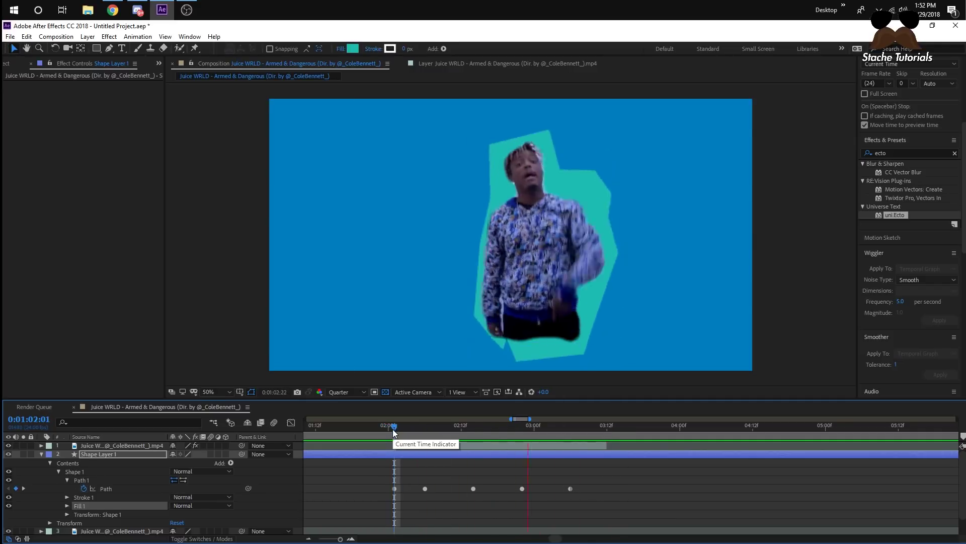
key(space)
key(space)
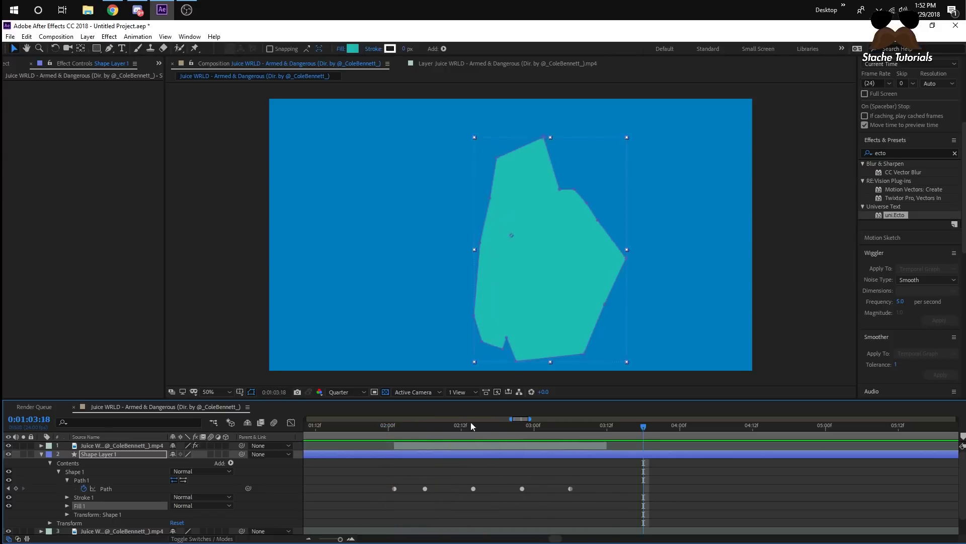
drag(471, 425, 411, 431)
key(space)
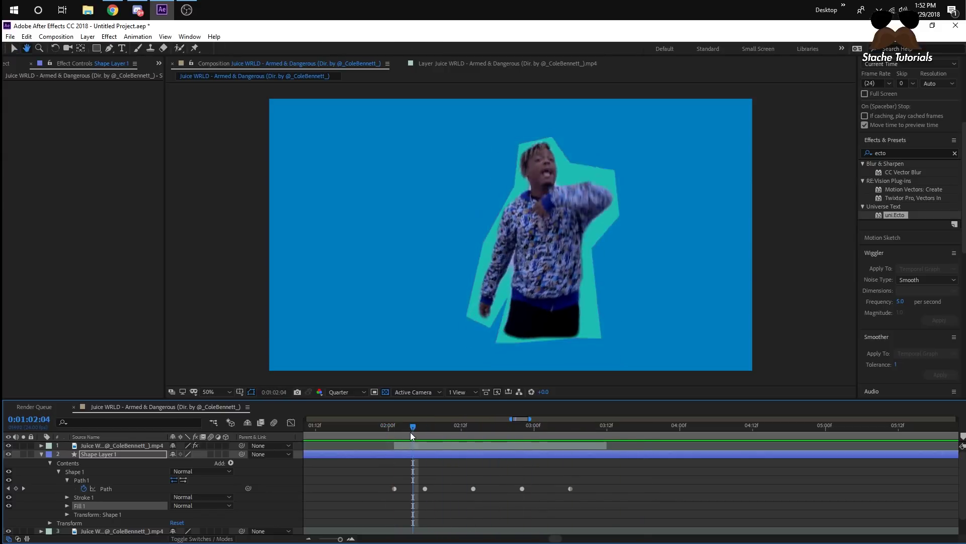
key(space)
click(419, 429)
Give the outline shape a black stroke 10 px wide and preview the animation from 0:01:02:00
click(390, 49)
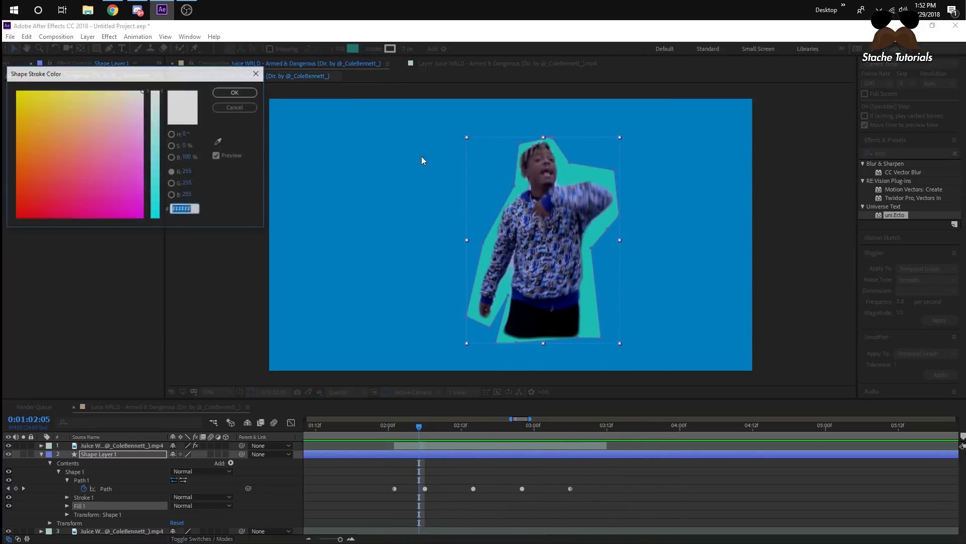
drag(156, 121, 156, 211)
drag(123, 159, 16, 218)
click(232, 95)
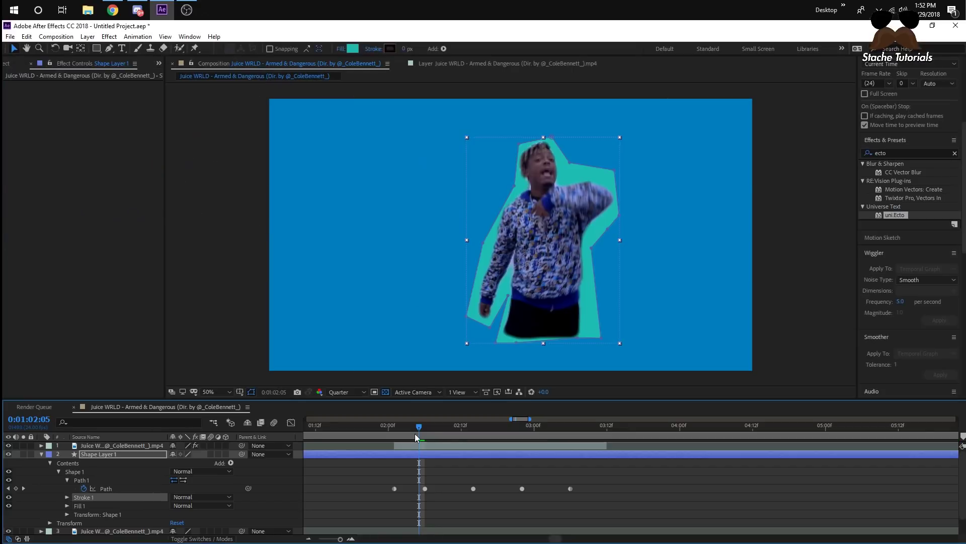
drag(406, 49, 413, 49)
click(390, 429)
key(space)
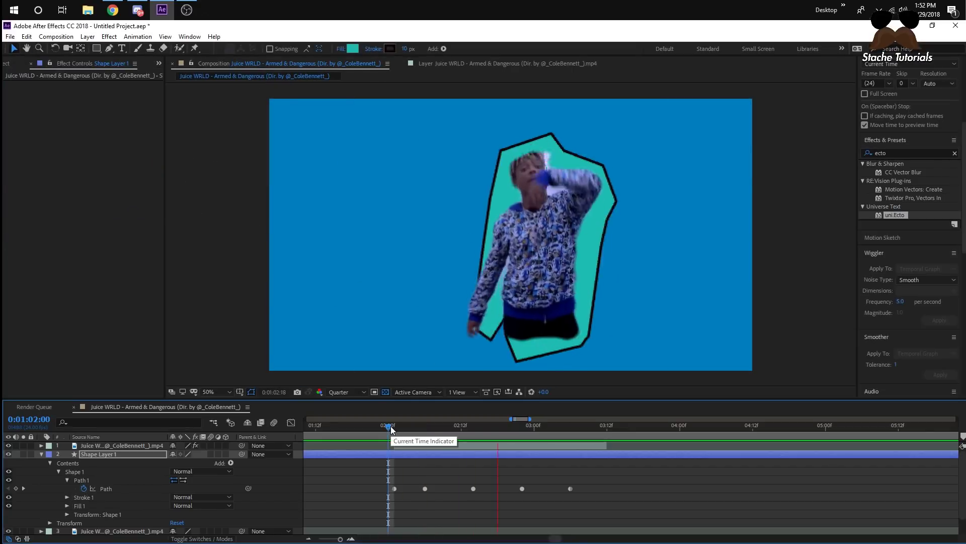
key(space)
click(399, 428)
key(space)
drag(400, 428, 438, 429)
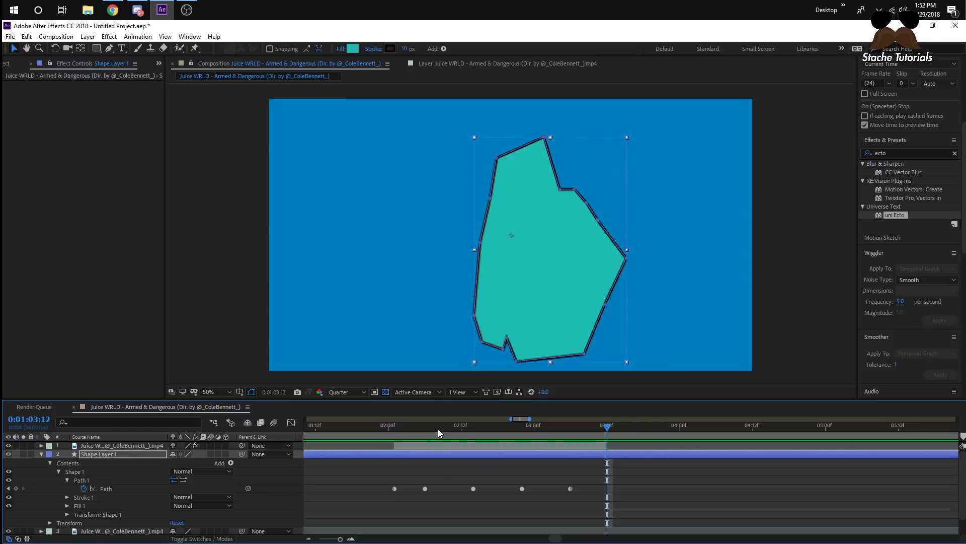
Apply the uni.Ecto effect to Shape Layer 1 and return to the cutout clip's start to check it
drag(895, 211, 455, 455)
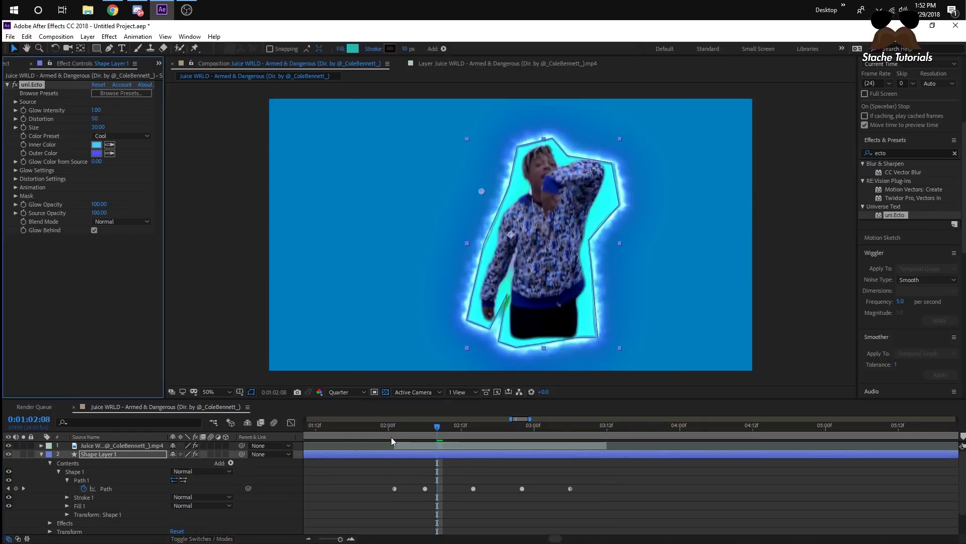
click(392, 433)
click(398, 435)
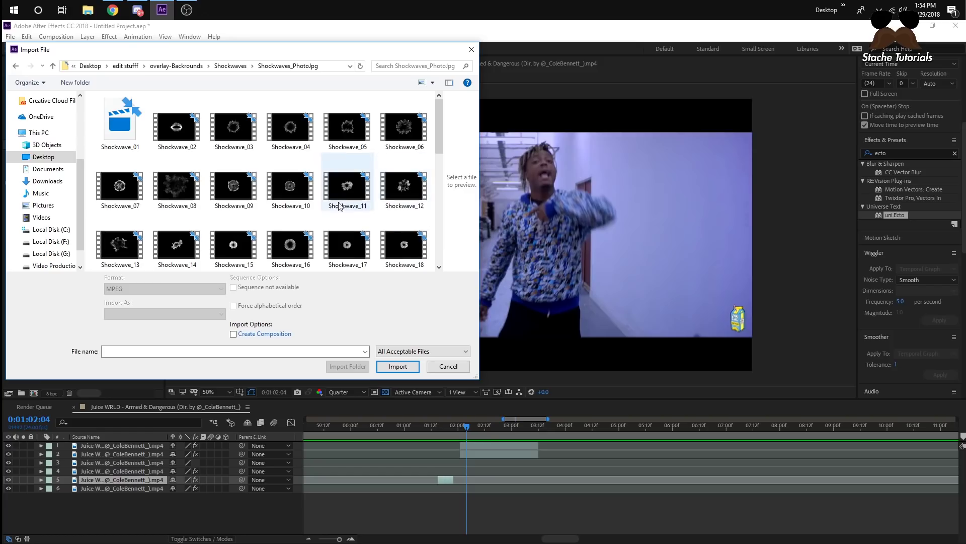
Import the Shockwave_10 movie from the Shockwaves_PhotoJpg folder as footage
click(290, 186)
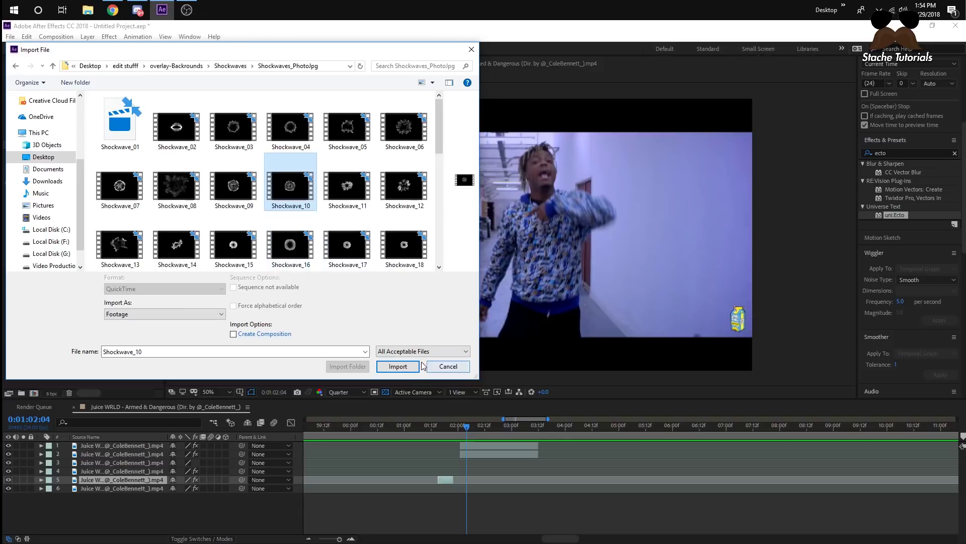
click(406, 369)
Place Shockwave_10.mov directly beneath the top cutout layer and align its start with the cutout clip's start
mouse_move(479, 426)
mouse_down()
mouse_move(525, 422)
mouse_move(473, 425)
mouse_move(506, 434)
mouse_move(458, 433)
mouse_move(522, 429)
mouse_move(462, 428)
mouse_up()
click(8, 455)
click(8, 454)
click(8, 454)
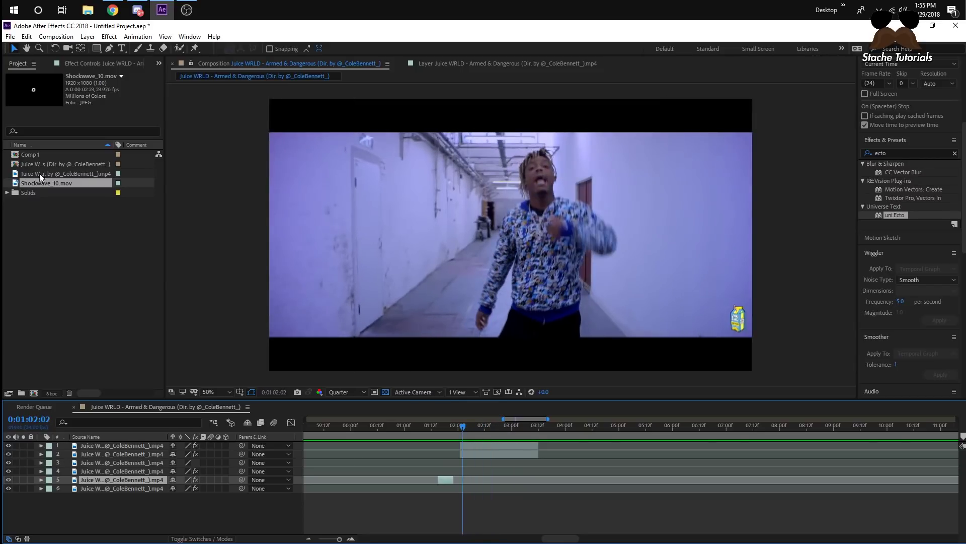
drag(39, 184, 86, 451)
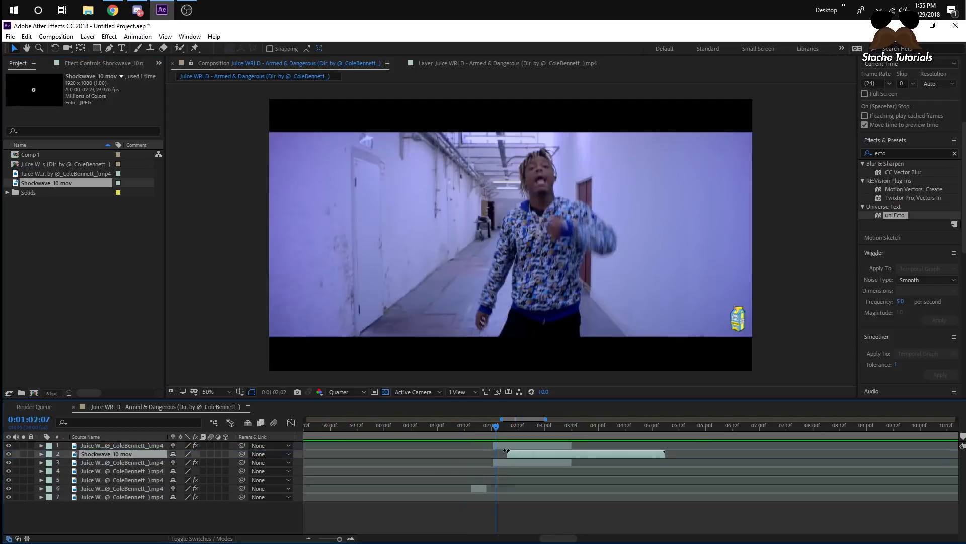
drag(530, 452, 527, 427)
Shift the shockwave horizontally to sit behind the performer and scale it to 141%
key(p)
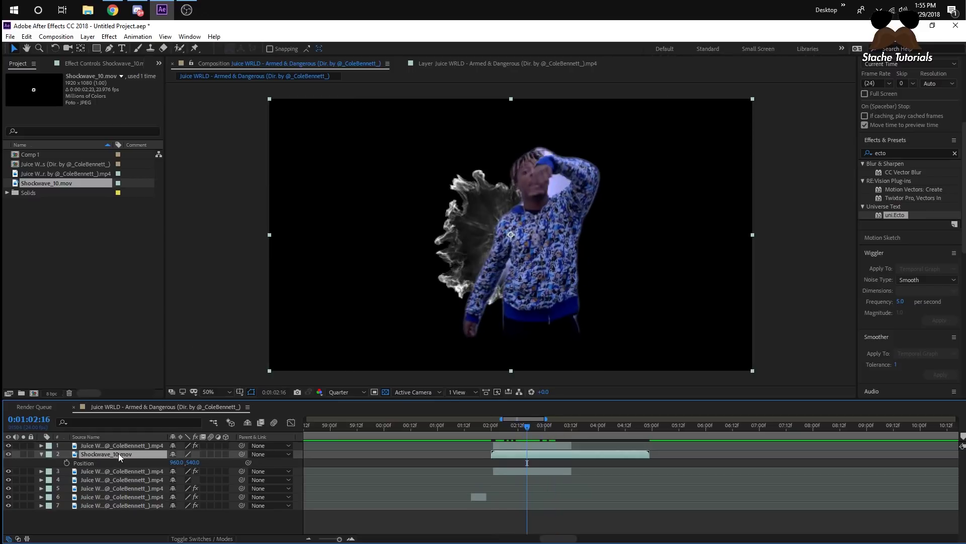
drag(180, 465, 204, 462)
key(s)
drag(508, 424, 526, 433)
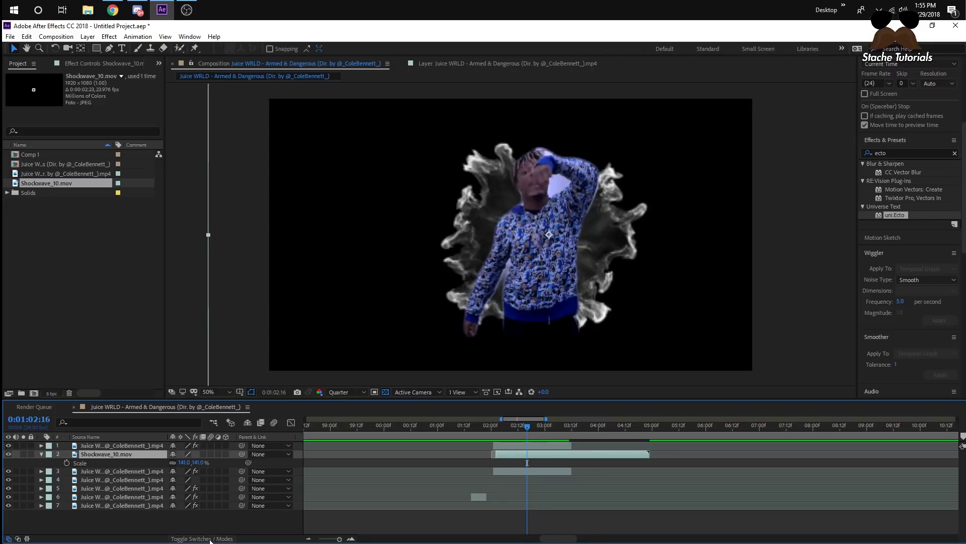
Try the Lighten blending mode on Shockwave_10.mov, and set the layer's mode to Screen instead
click(210, 539)
click(190, 455)
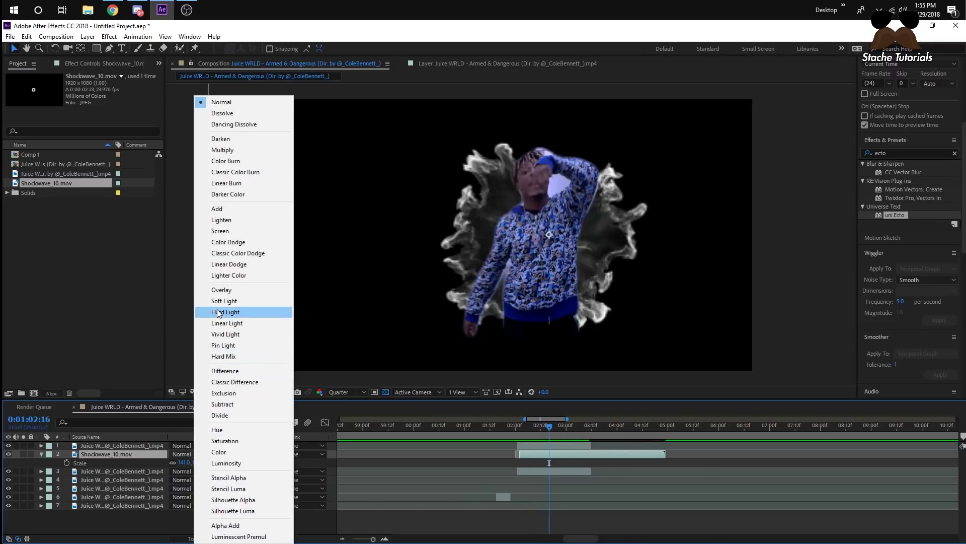
click(222, 220)
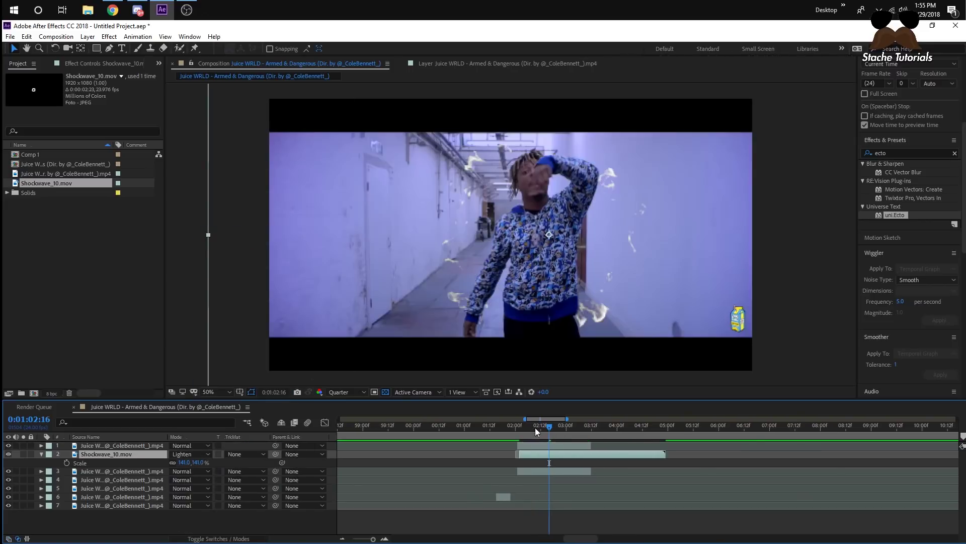
mouse_move(536, 428)
mouse_down()
mouse_move(519, 425)
mouse_move(556, 425)
mouse_move(532, 427)
mouse_up()
click(191, 455)
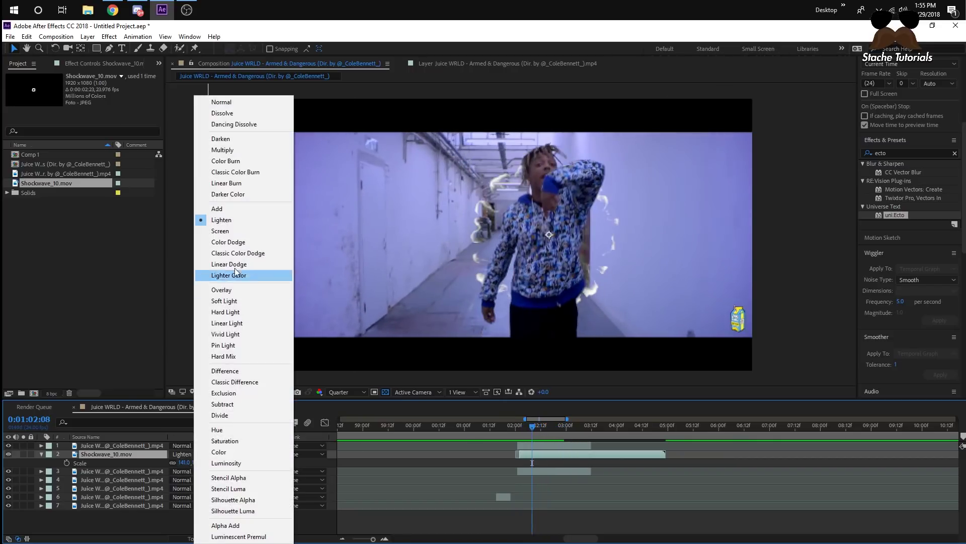
click(229, 227)
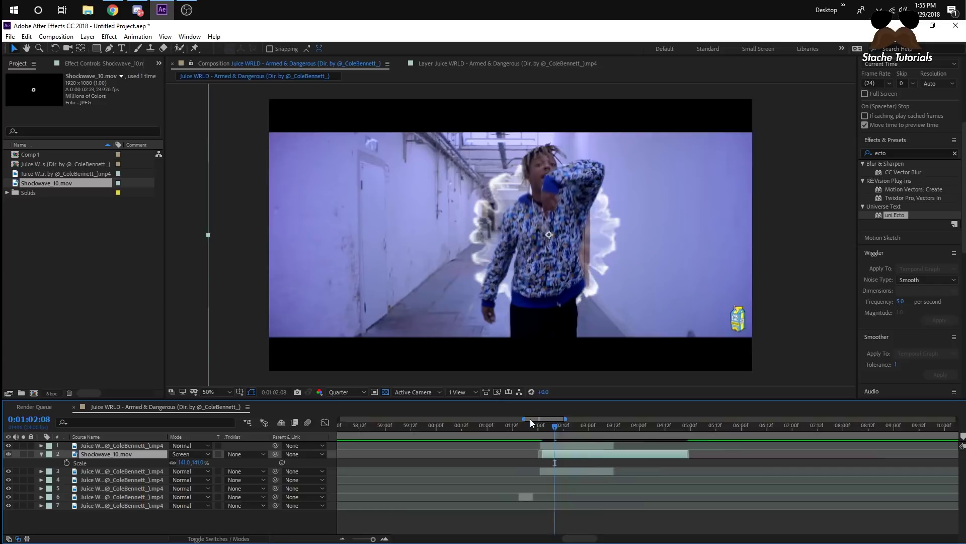
Search the effects for "glow" and apply S_Glow to Shockwave_10.mov
scroll(547, 424, left, 3)
drag(656, 425, 678, 430)
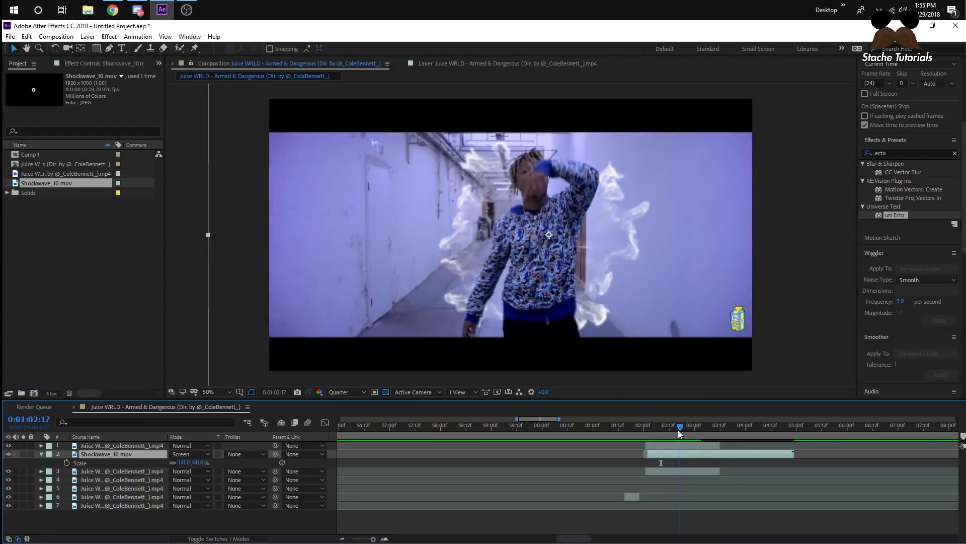
click(913, 152)
text(glow)
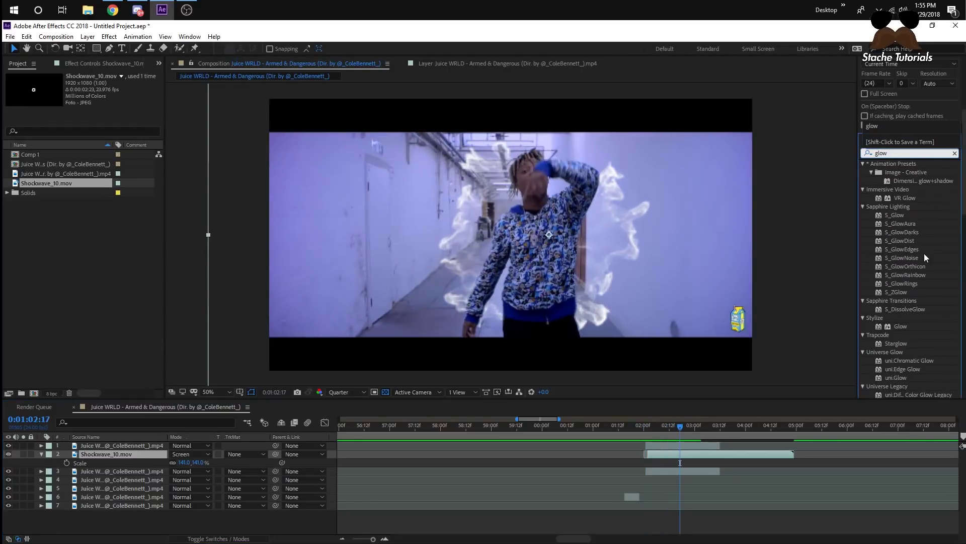
click(908, 216)
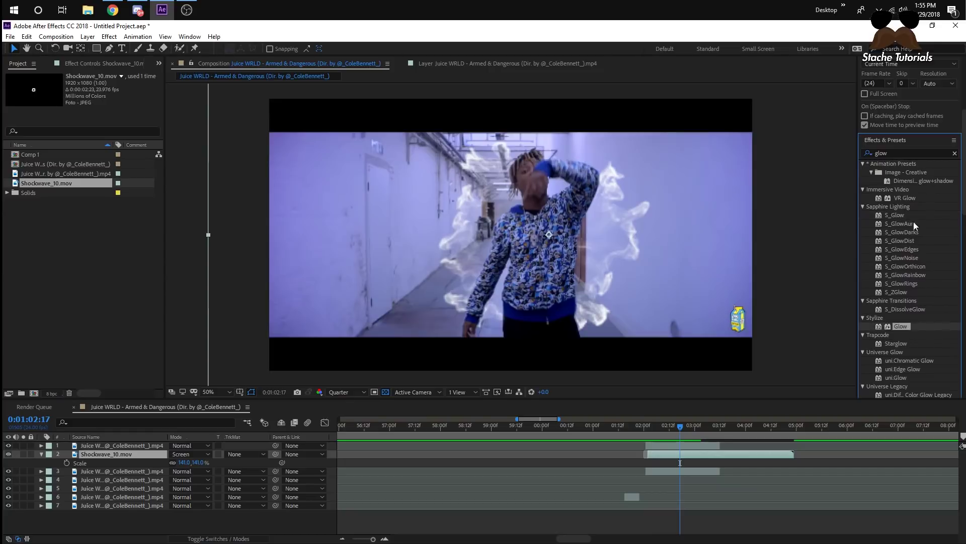
click(897, 216)
drag(900, 216, 715, 455)
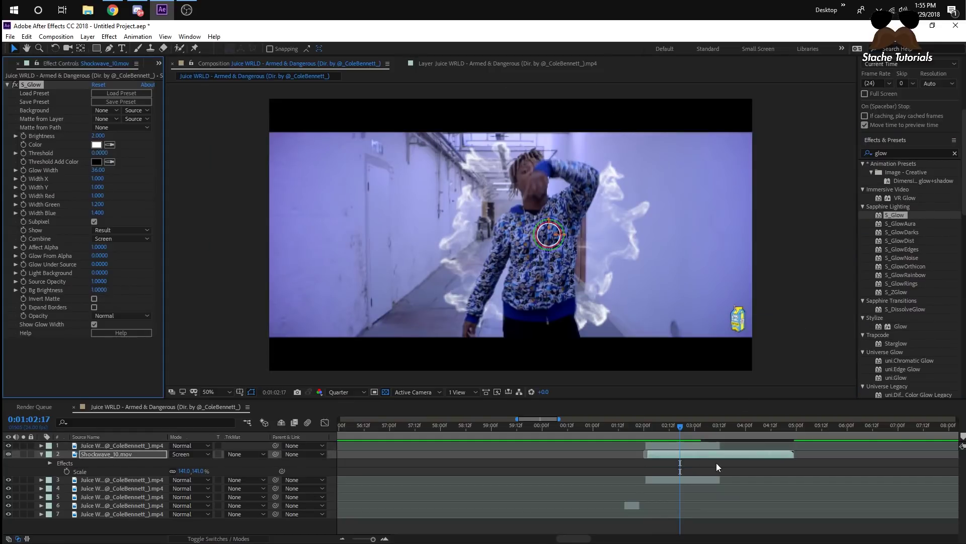
Set the S_Glow color to the blue-violet 4C04FF
click(95, 145)
drag(155, 121, 155, 180)
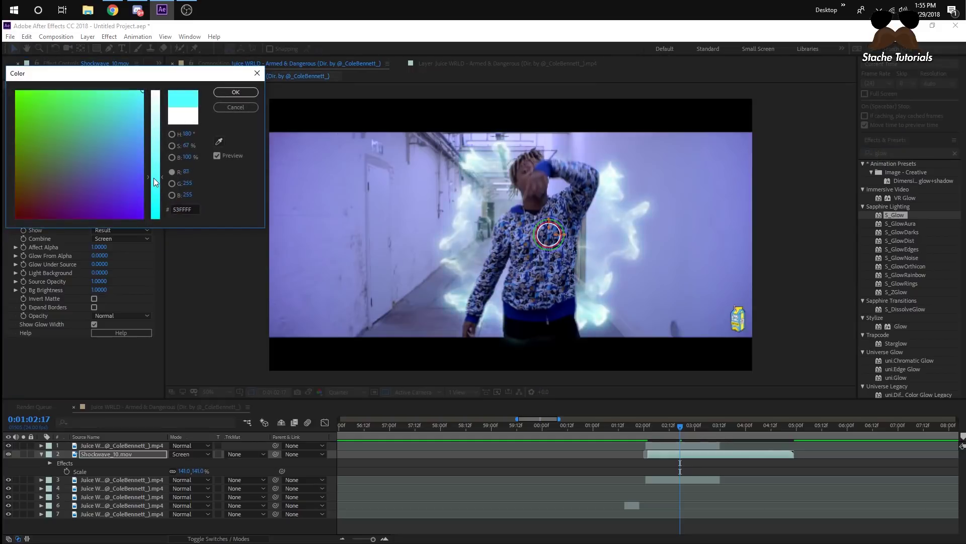
drag(126, 136, 143, 211)
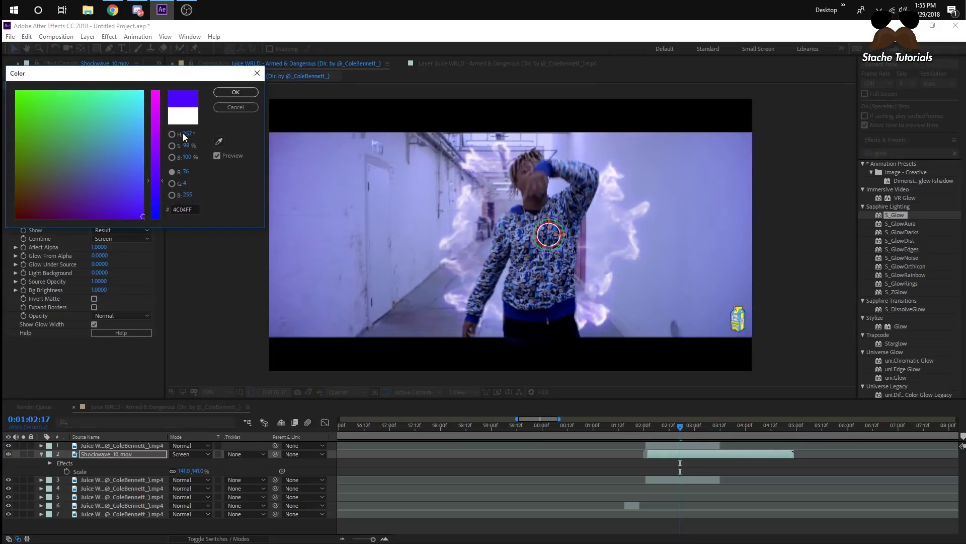
click(235, 92)
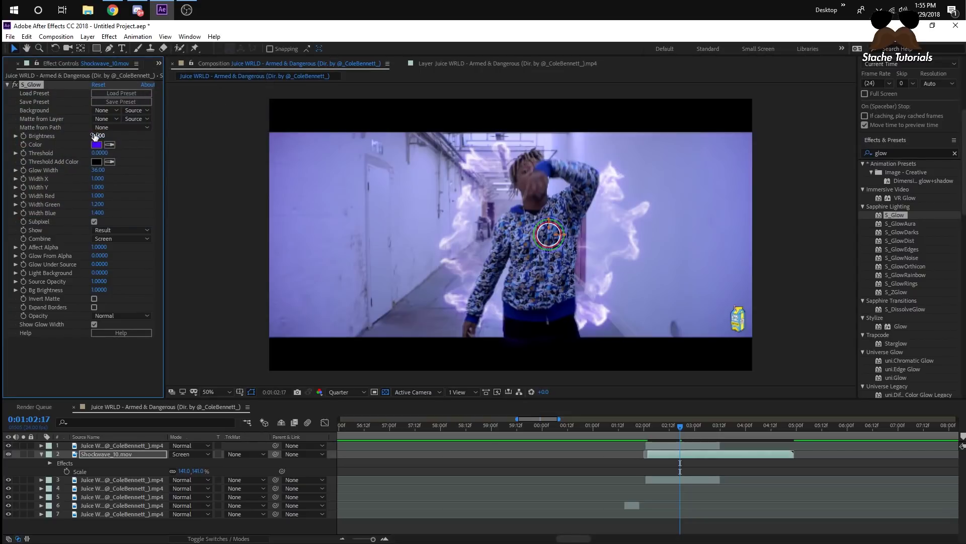
Move the Shockwave_10.mov clip earlier in the timeline to start at about 0:01:00:12
mouse_move(680, 425)
mouse_down()
mouse_move(658, 424)
mouse_move(692, 424)
mouse_move(640, 425)
mouse_move(679, 427)
mouse_up()
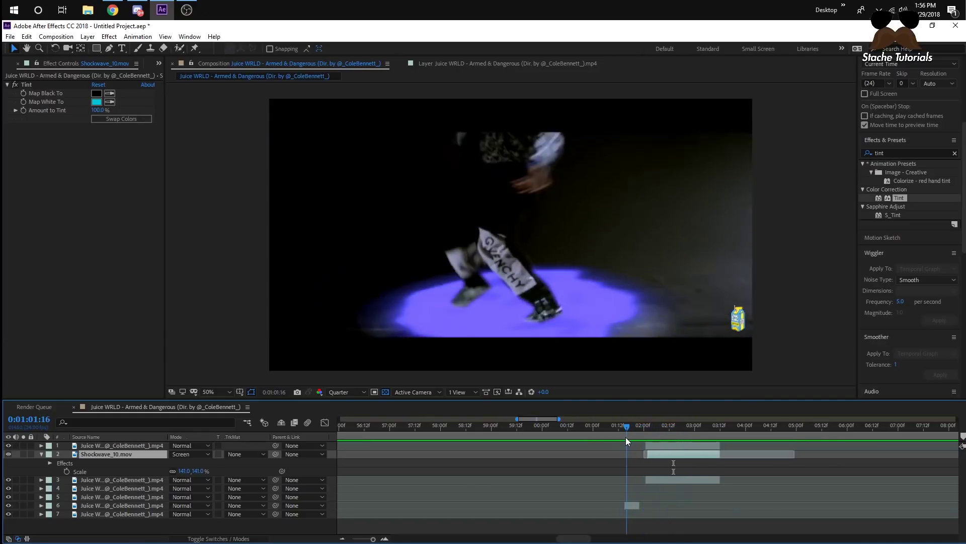
drag(626, 437, 635, 438)
drag(685, 458, 584, 441)
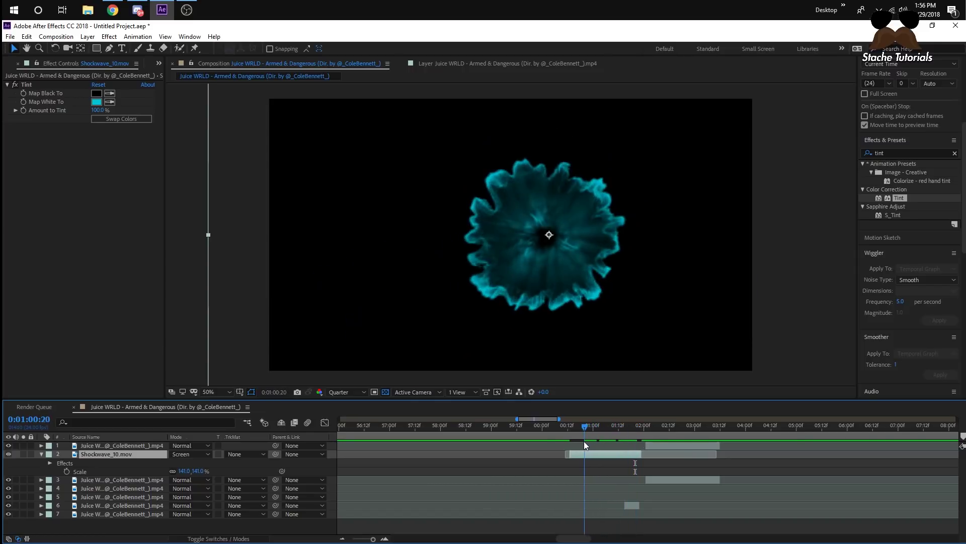
Make Shockwave_10.mov a 3D layer and tilt it flat by setting its X Rotation to -70°
click(37, 454)
click(219, 539)
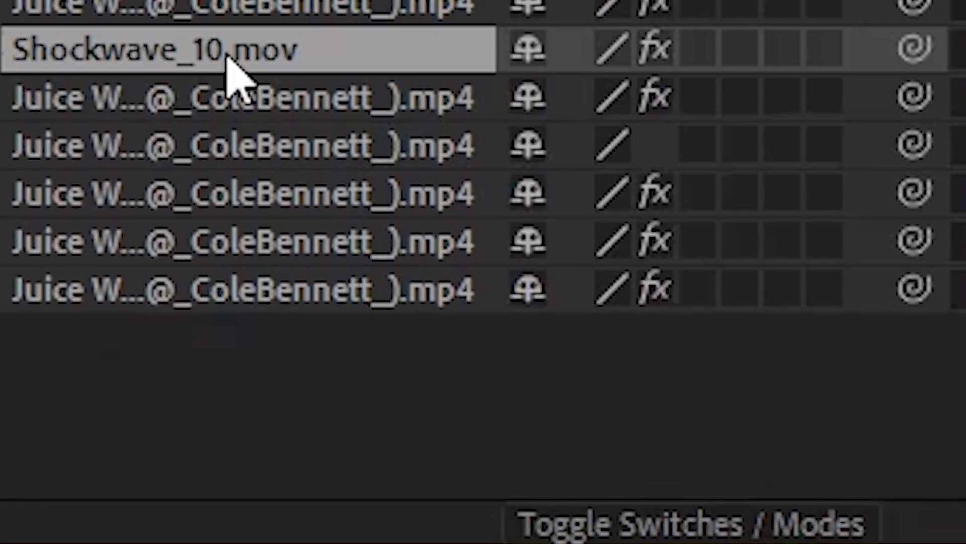
click(823, 48)
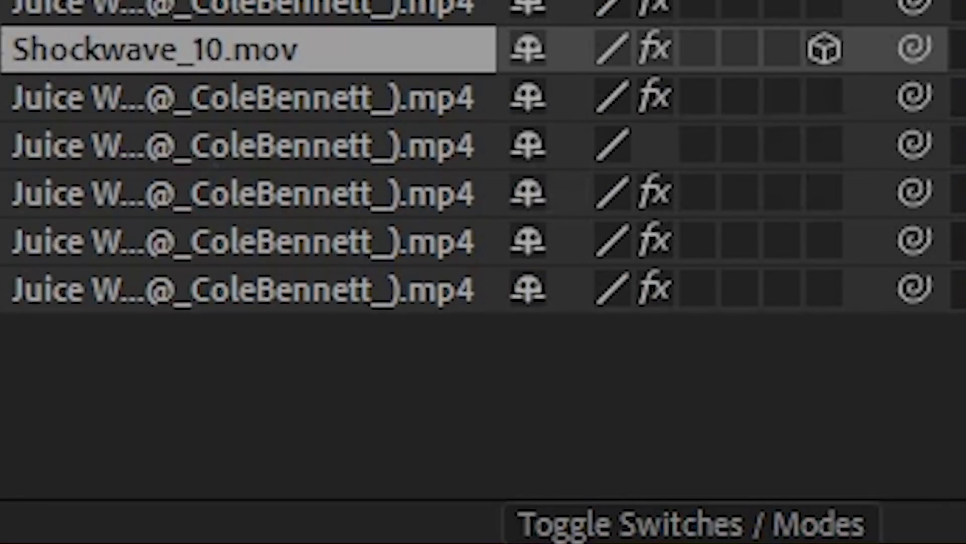
click(42, 454)
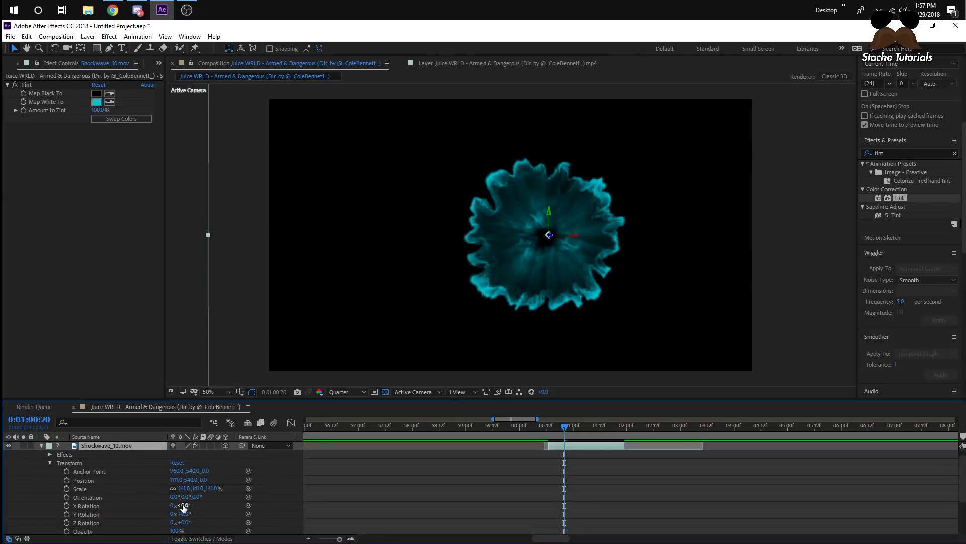
drag(182, 506, 145, 499)
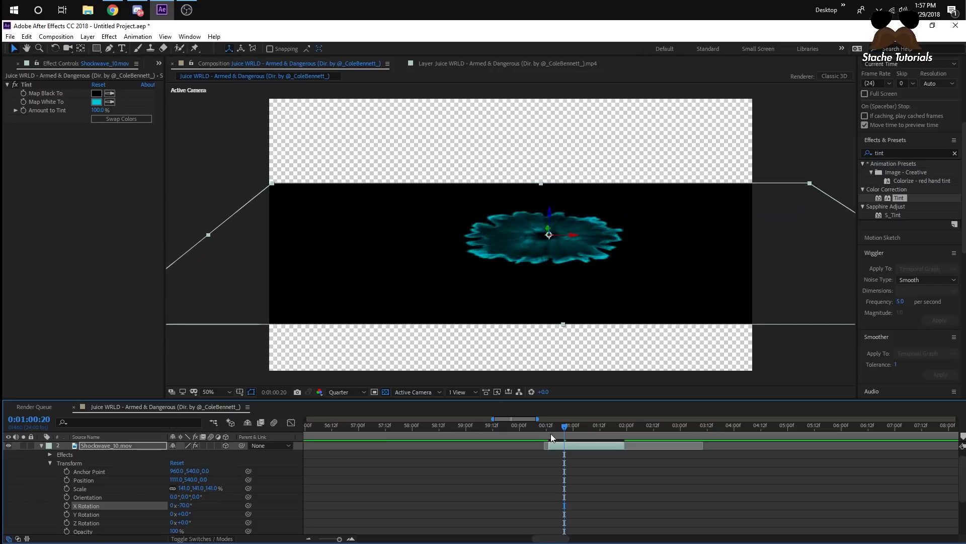
Move the Shockwave_10.mov clip to start at about 0:01:01:15 and place the shockwave on the lit floor beneath the performer's feet
drag(554, 427, 582, 430)
scroll(588, 453, down, 1)
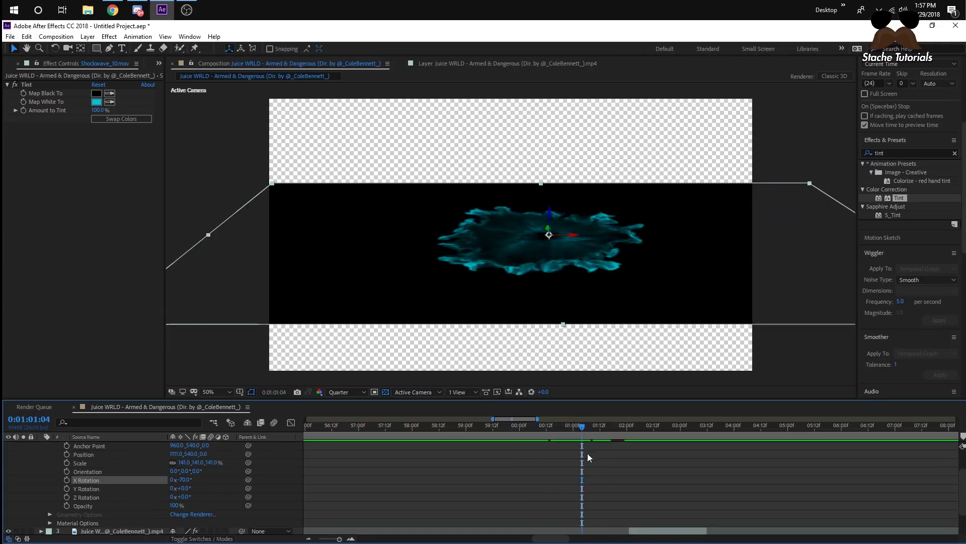
scroll(587, 453, up, 2)
click(41, 453)
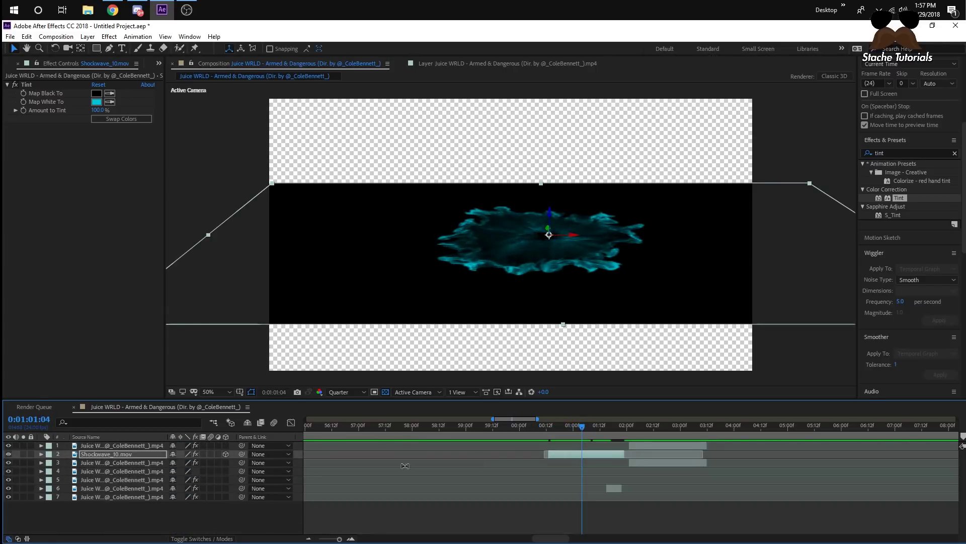
drag(595, 450, 658, 451)
drag(601, 427, 615, 453)
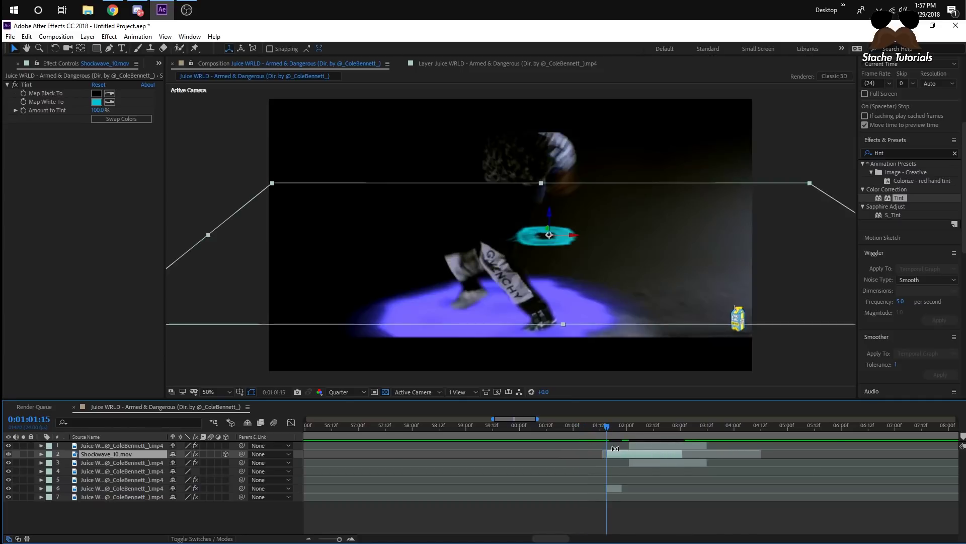
drag(537, 234, 478, 304)
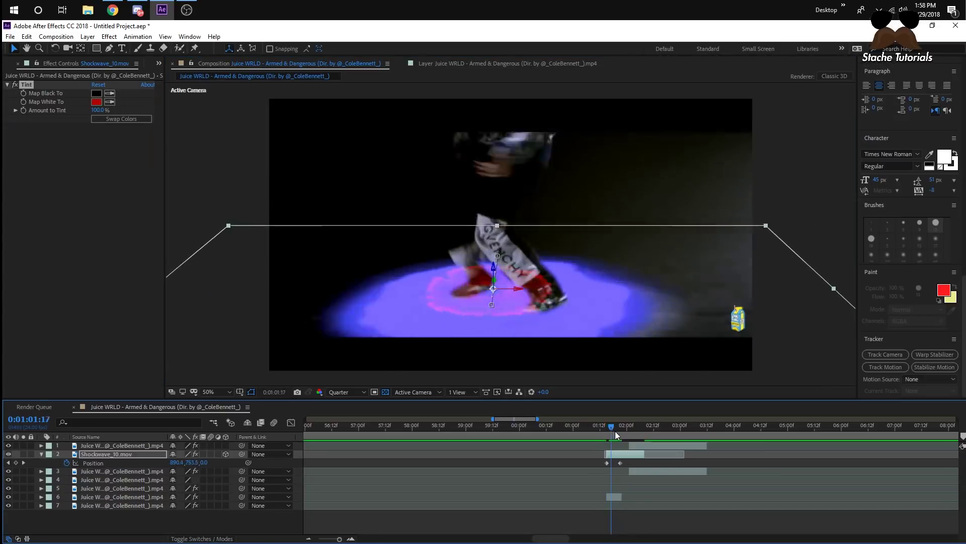
click(616, 434)
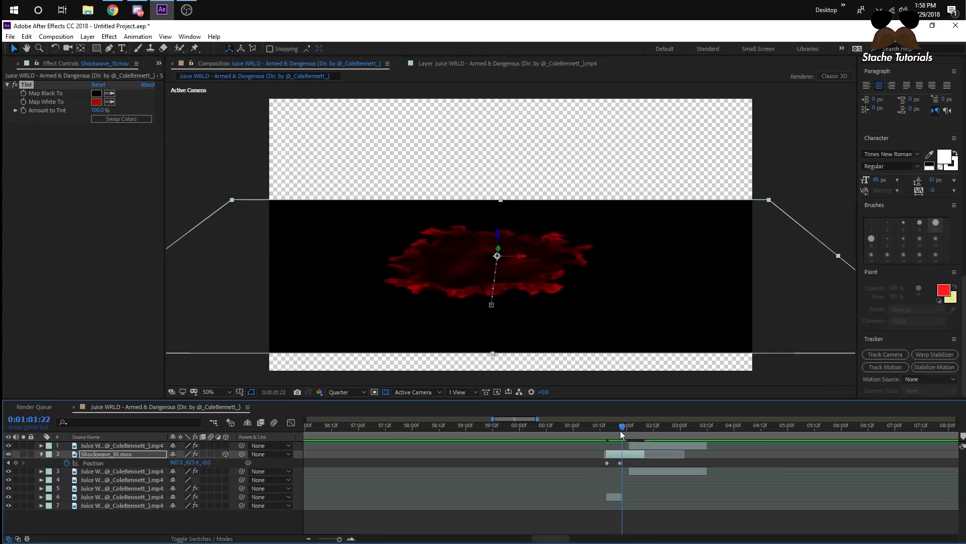
Search the effects for "glow" and apply the Stylize Glow effect to Shockwave_10.mov
scroll(887, 168, up, 10)
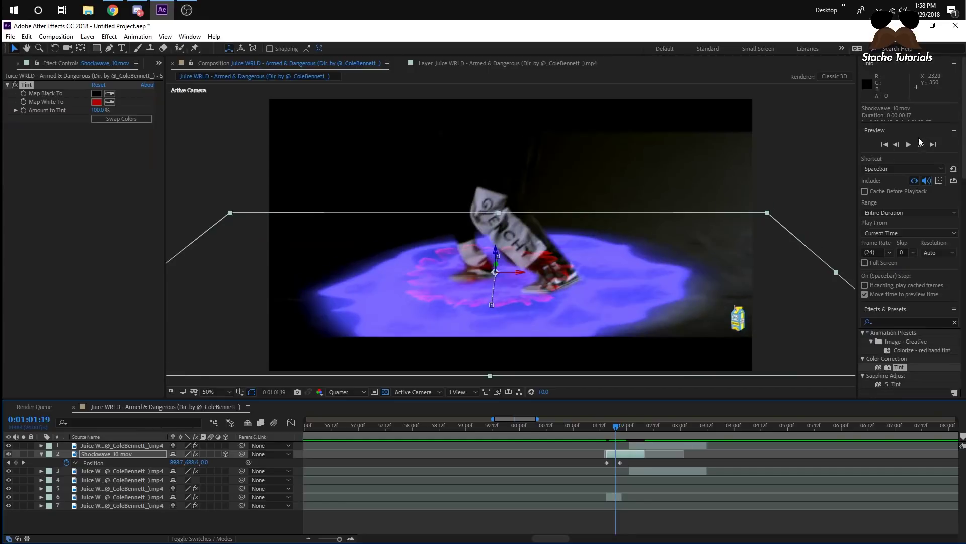
click(870, 318)
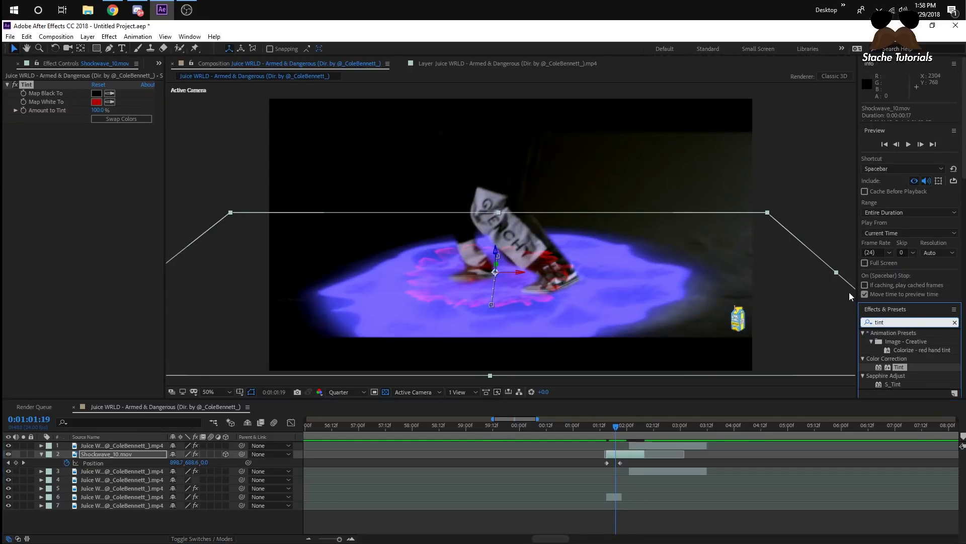
key(BackSpace)
key(BackSpace)
key(BackSpace)
key(BackSpace)
text(glow)
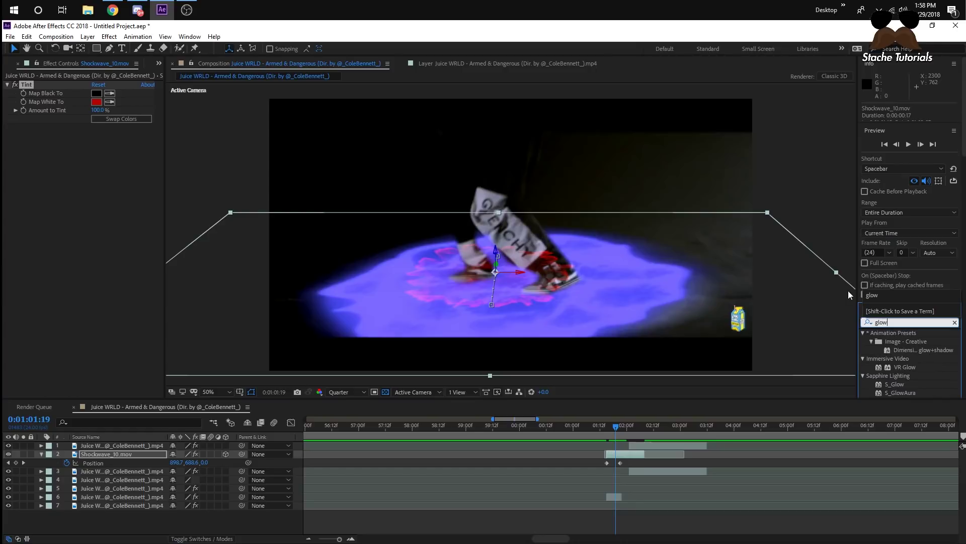
scroll(895, 377, down, 1)
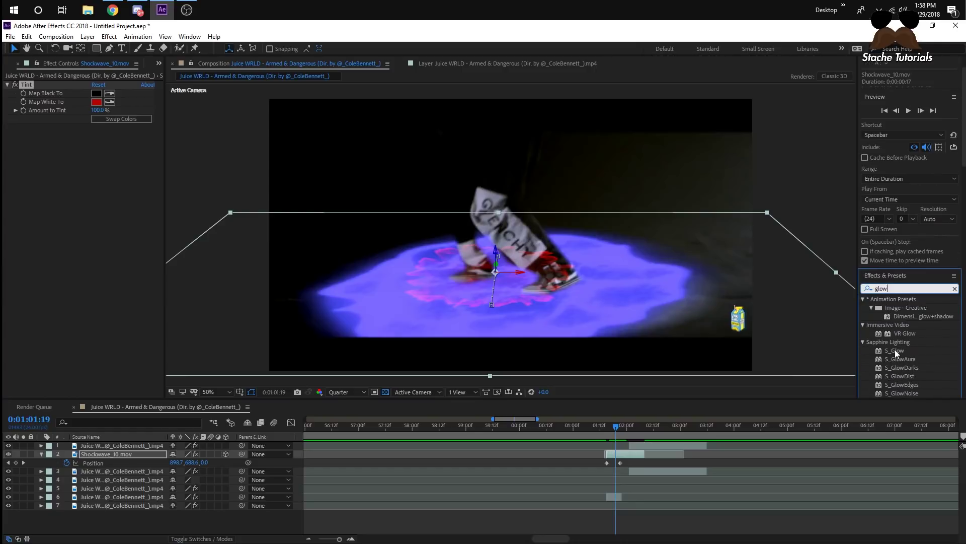
scroll(901, 355, down, 3)
drag(902, 357, 618, 455)
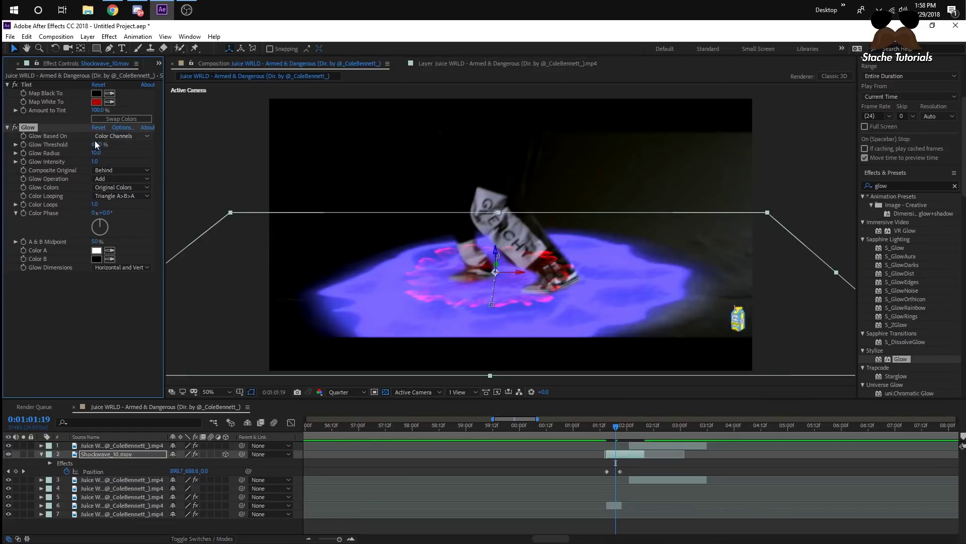
drag(286, 149, 116, 151)
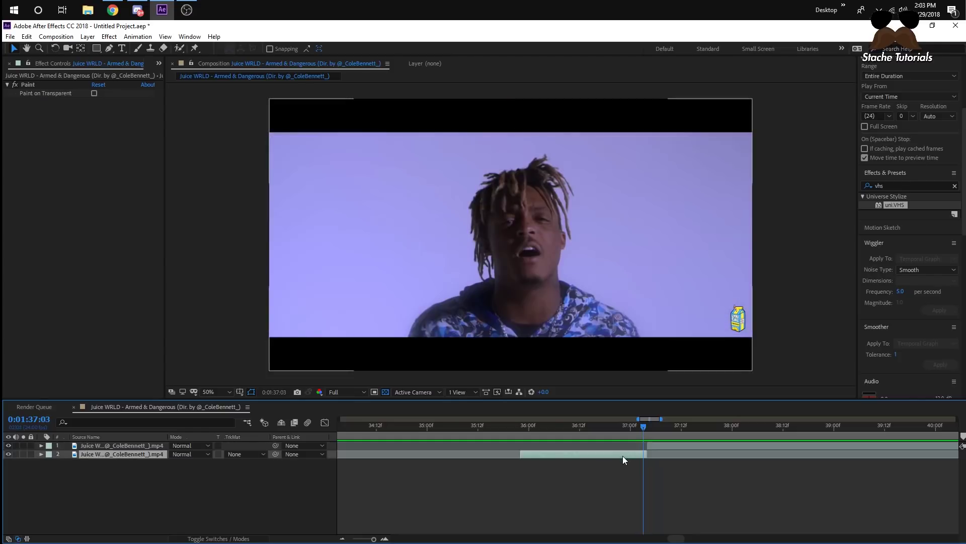
Duplicate the clip ending near 0:01:37:03 and turn the upper copy into a freeze frame at 0:01:37:03
key(ctrl+d)
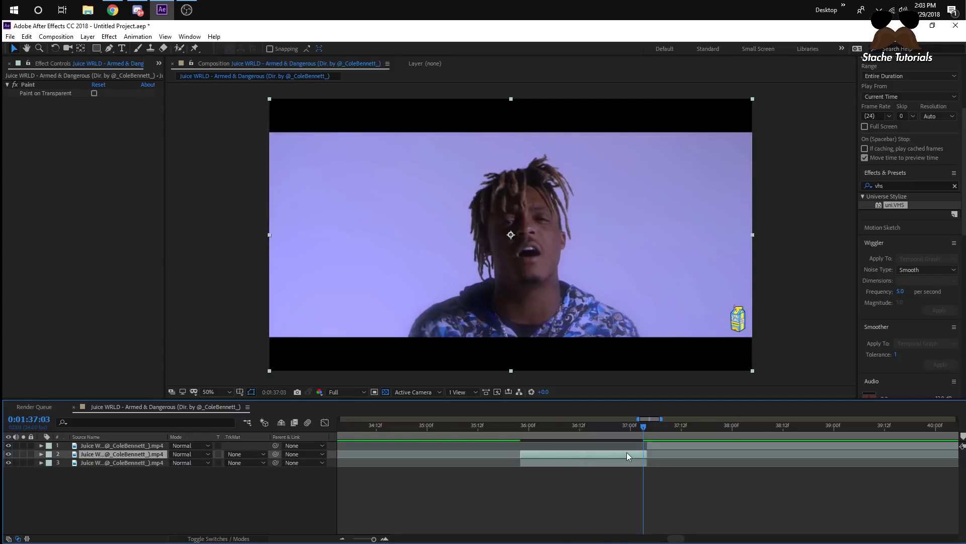
right_click(625, 452)
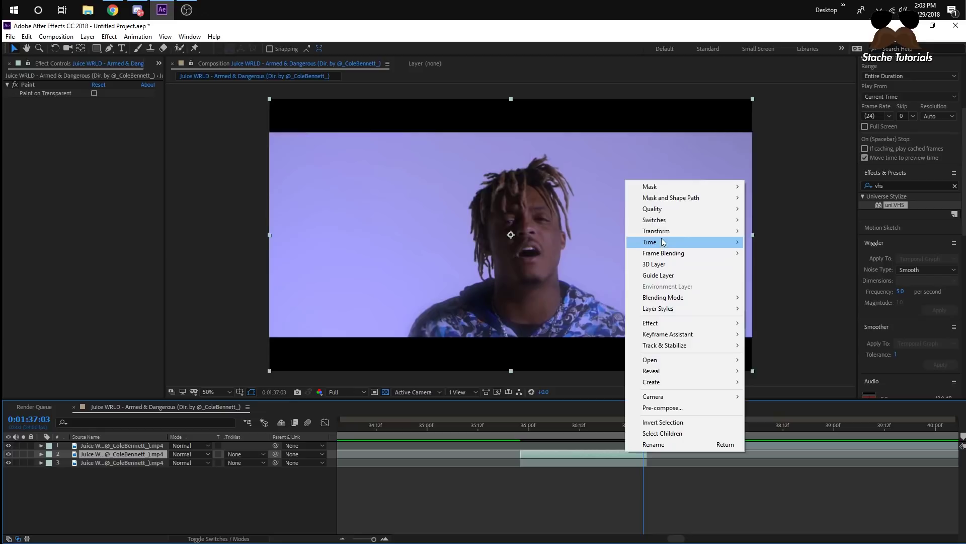
mouse_move(662, 242)
click(780, 275)
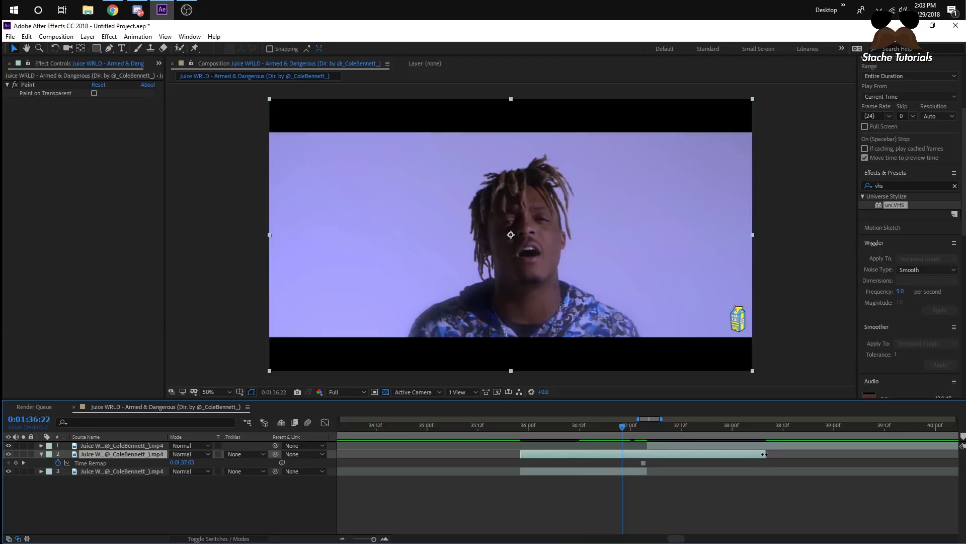
Trim the frozen clip's end back to the cut at about 0:01:37:04 and move the layer to the top of the stack
drag(763, 455, 659, 455)
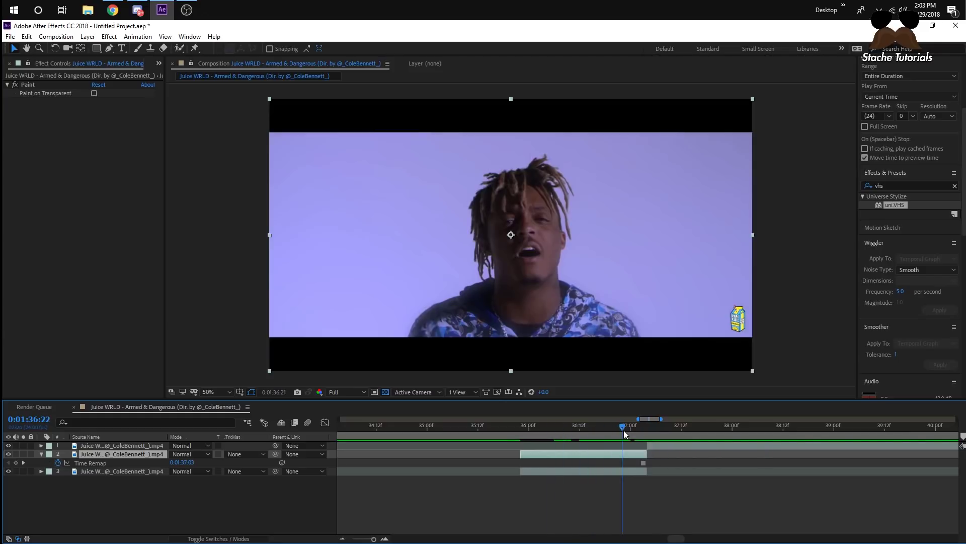
drag(140, 454, 146, 445)
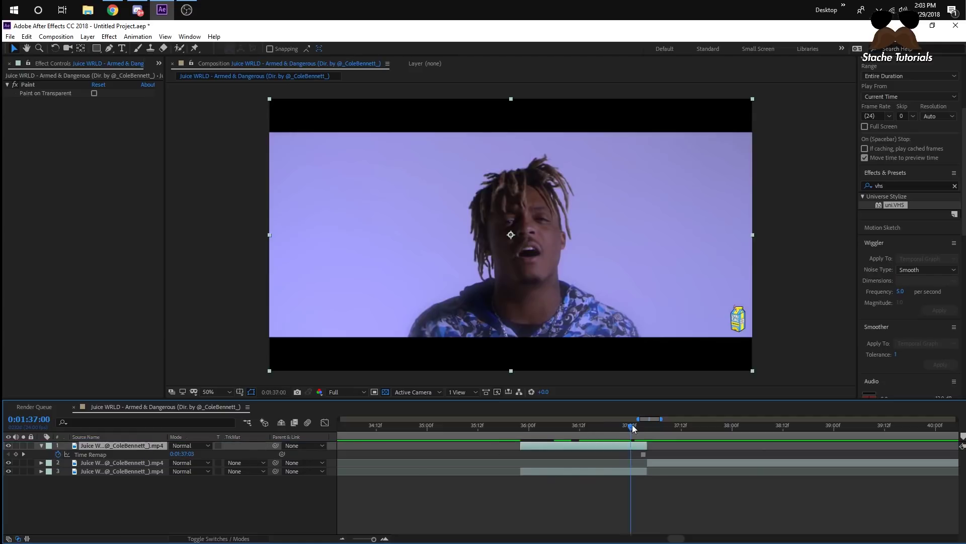
drag(632, 425, 643, 427)
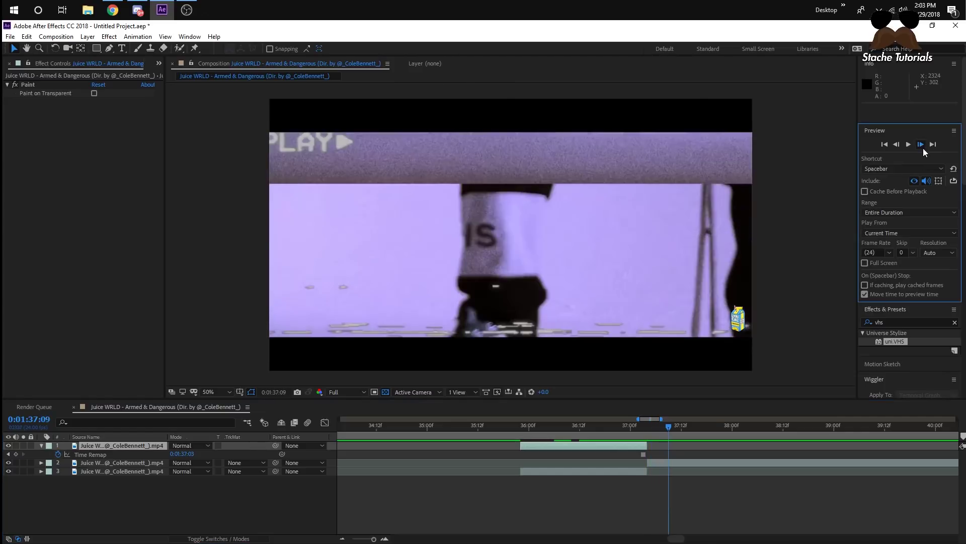
click(921, 144)
click(921, 144)
click(921, 144)
click(921, 144)
click(921, 145)
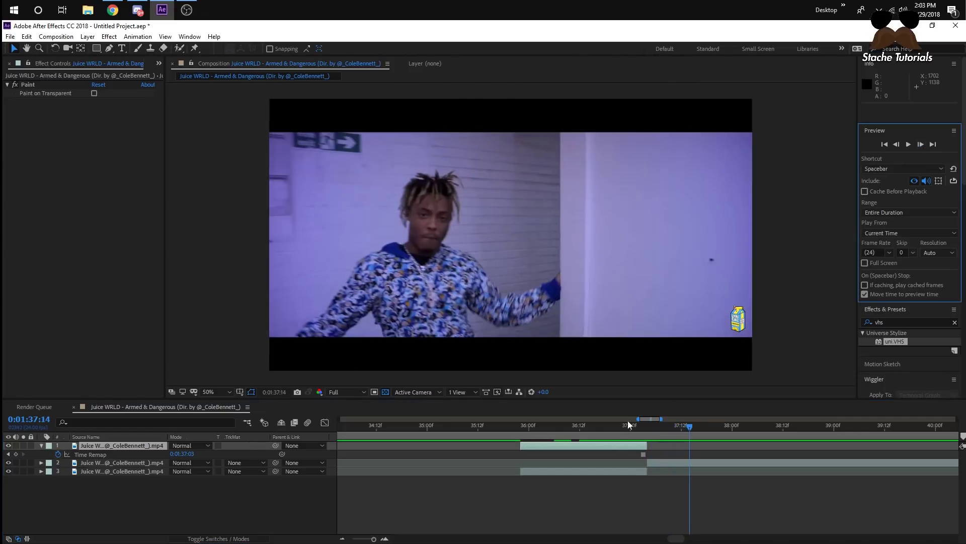
Slide the frozen clip to end at 0:01:37:14 and trim its start to the cut at 0:01:37:04
drag(602, 448, 633, 452)
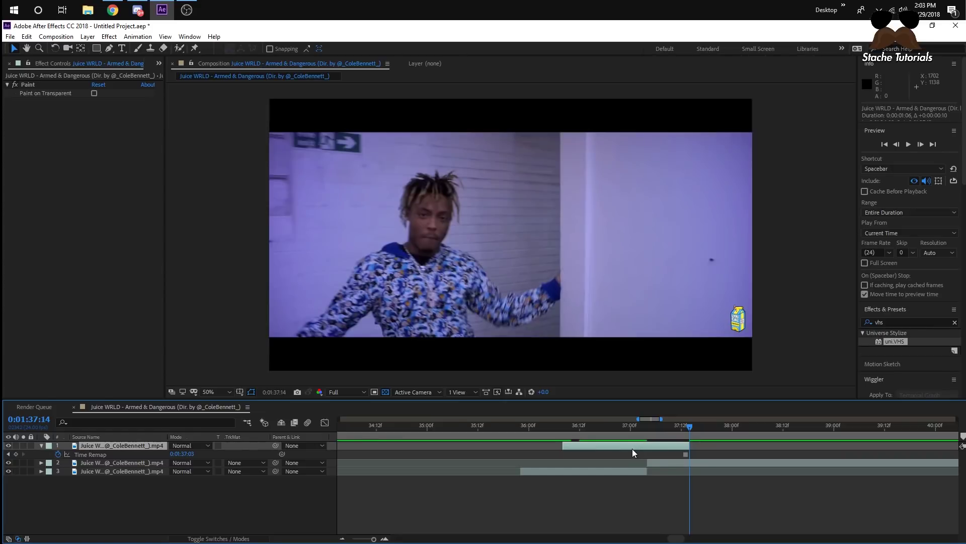
drag(563, 447, 648, 447)
key(i)
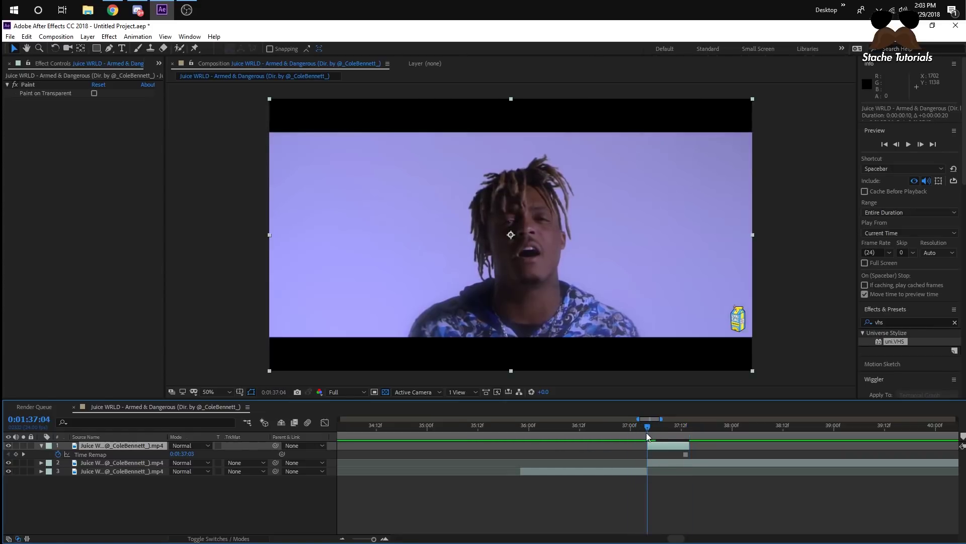
Shorten the end of the frozen clip to 0:01:37:13 and return to its first frame
scroll(557, 282, up, 1)
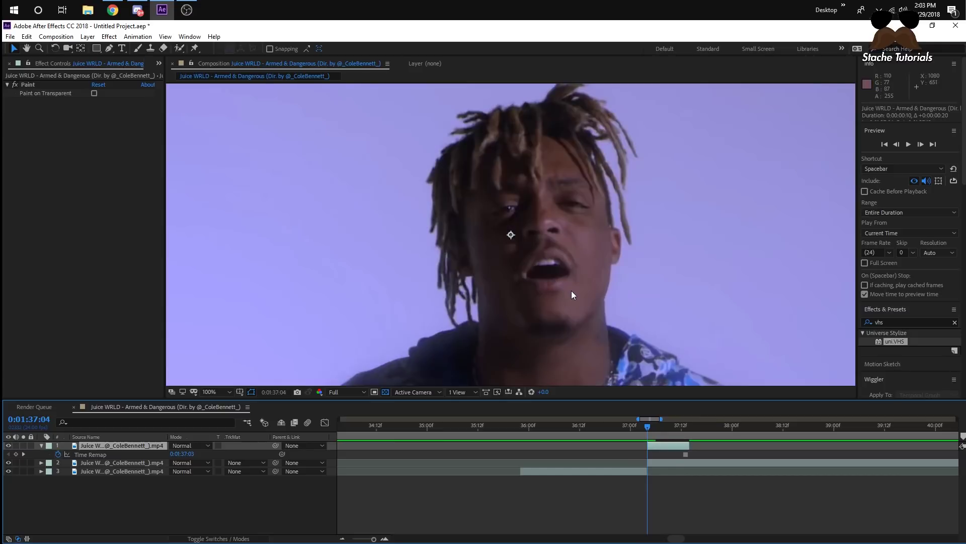
scroll(572, 291, down, 1)
key(=)
click(724, 427)
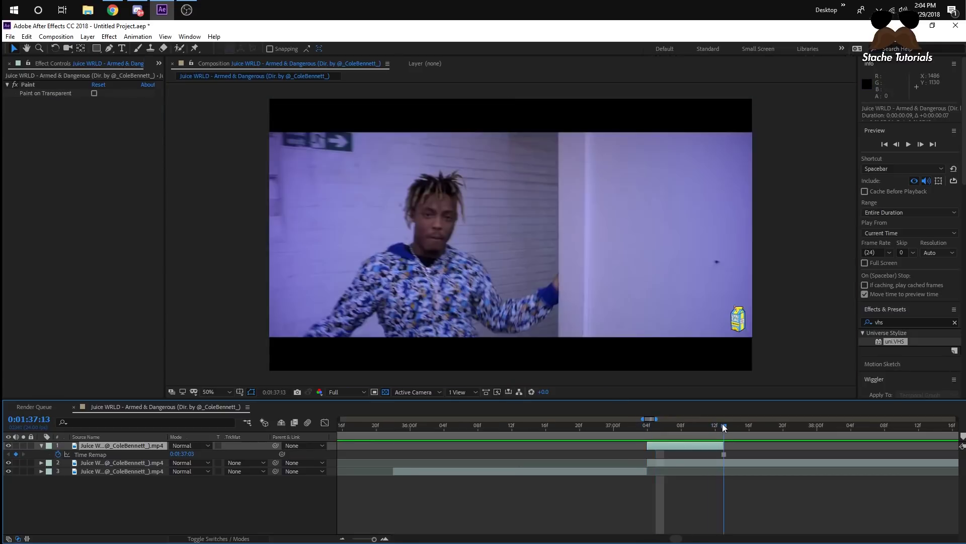
key(i)
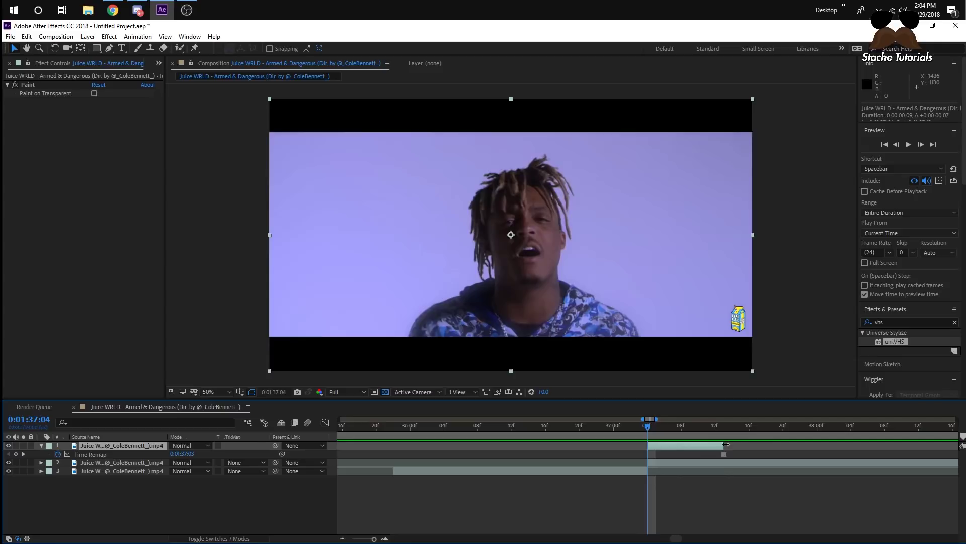
Try extending the frozen clip's end by one frame to 0:01:37:14, and check the frames across the clip
drag(727, 444, 729, 443)
key(Page_Down)
key(Page_Down)
key(Page_Down)
key(Page_Down)
key(Page_Down)
key(Page_Down)
key(Page_Down)
key(Page_Down)
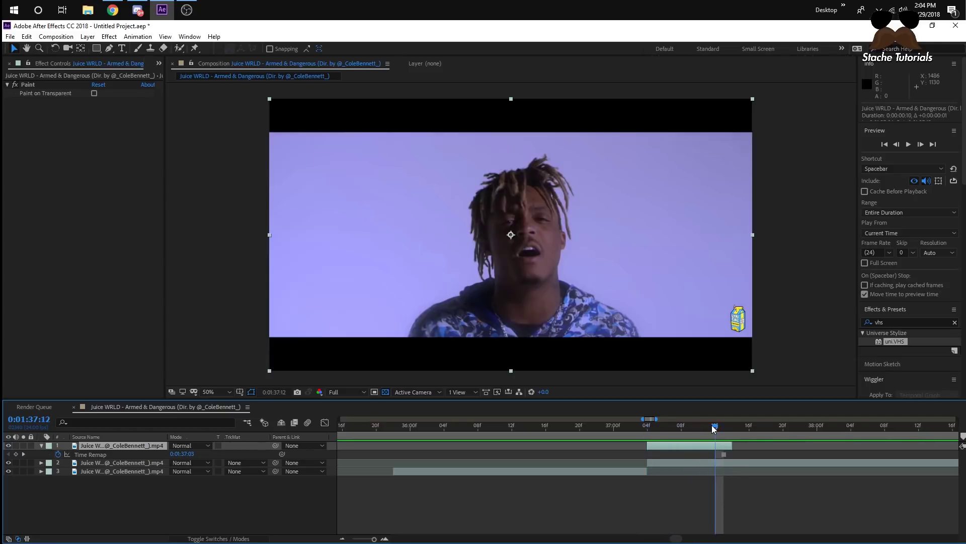
key(Page_Up)
key(Page_Up)
key(Page_Up)
key(Page_Up)
key(Page_Up)
key(Page_Up)
key(Page_Up)
key(Page_Up)
key(Page_Up)
key(Page_Up)
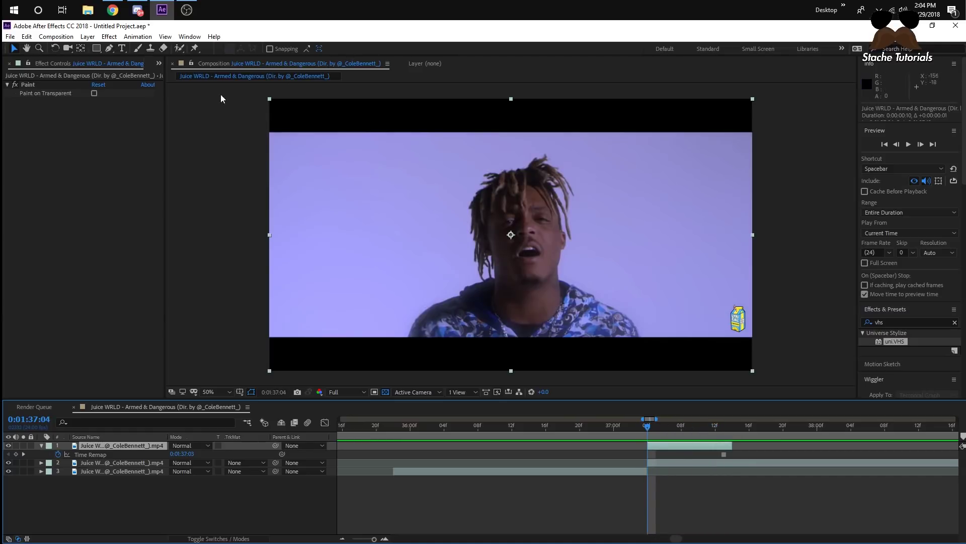
Activate the Pen tool, try starting a mask on the performer's face, and undo it together with the one-frame clip extension
click(110, 48)
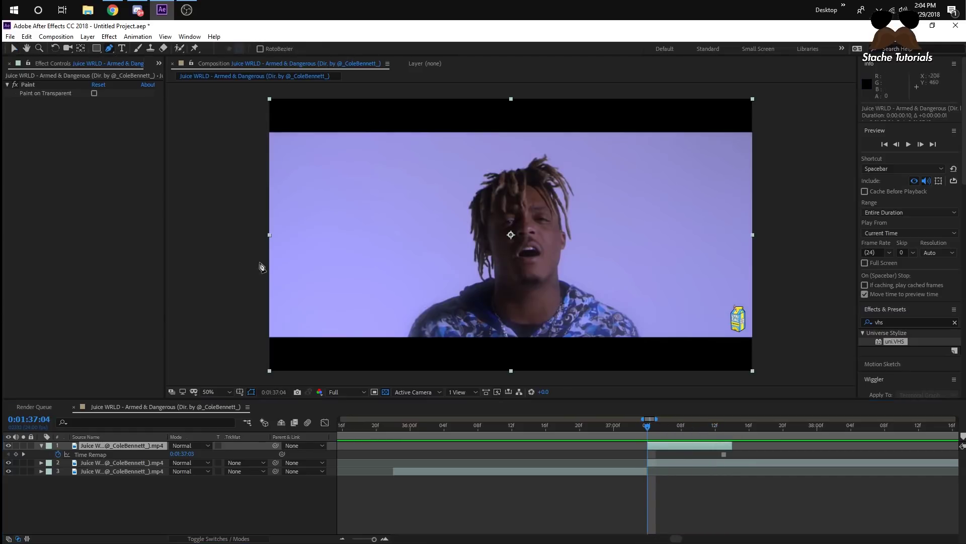
click(520, 248)
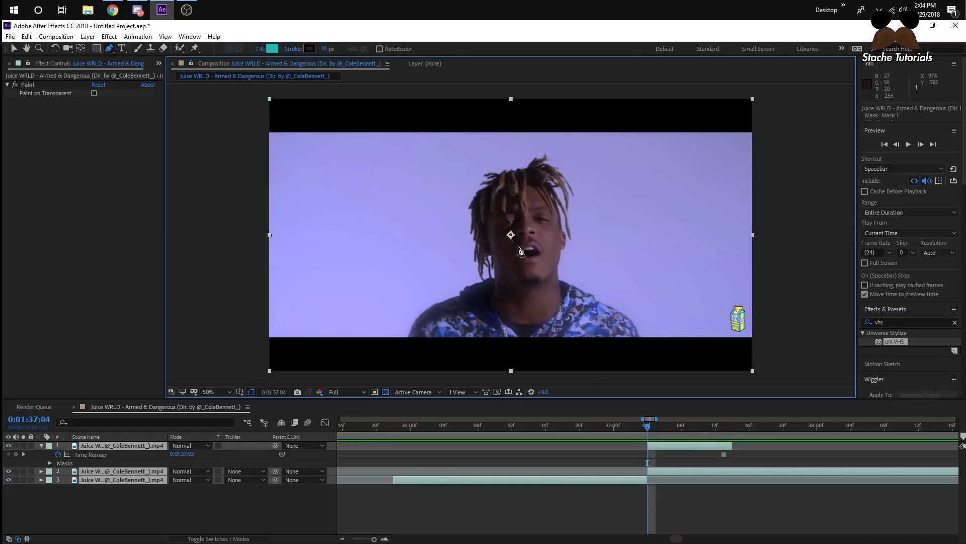
click(270, 133)
key(ctrl+z)
key(ctrl+z)
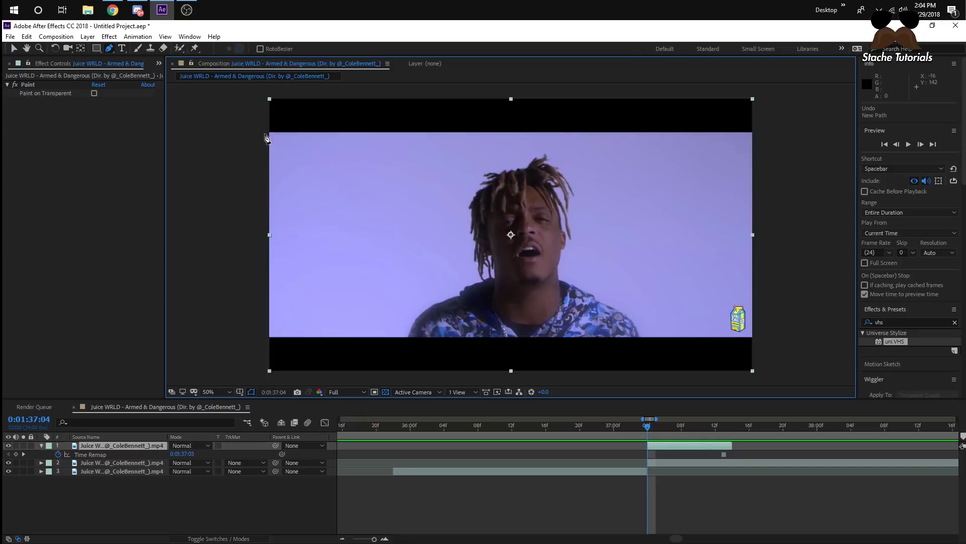
key(ctrl+z)
Draw a closed mask on the frozen clip enclosing the background above shoulder level, following the performer's hair and extending beyond the frame edges
click(258, 96)
click(257, 195)
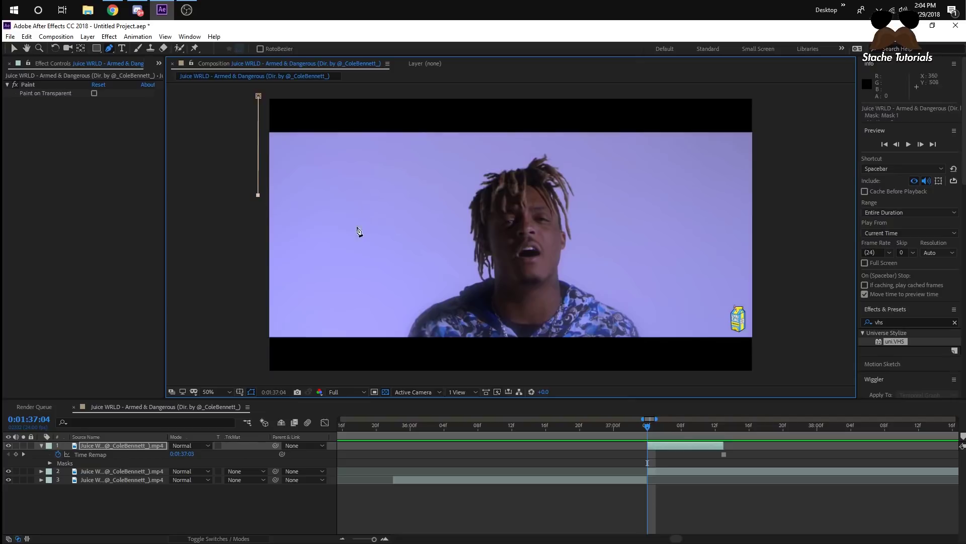
click(251, 236)
click(351, 249)
click(423, 247)
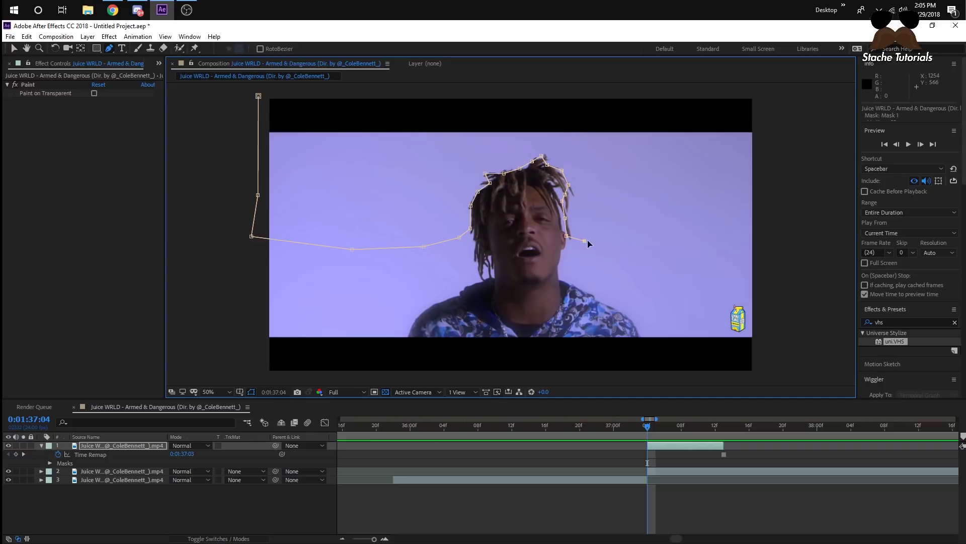
click(649, 241)
click(758, 245)
click(786, 165)
click(776, 106)
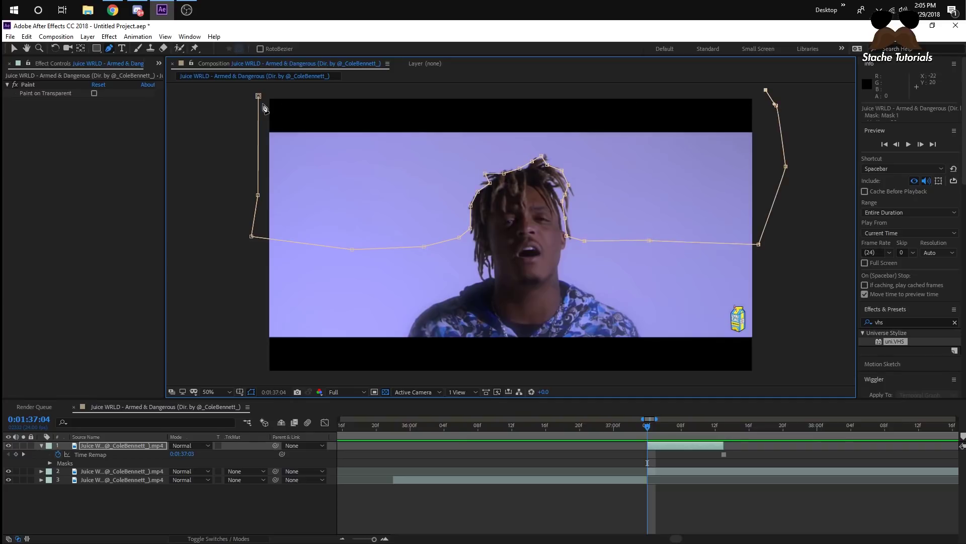
click(259, 96)
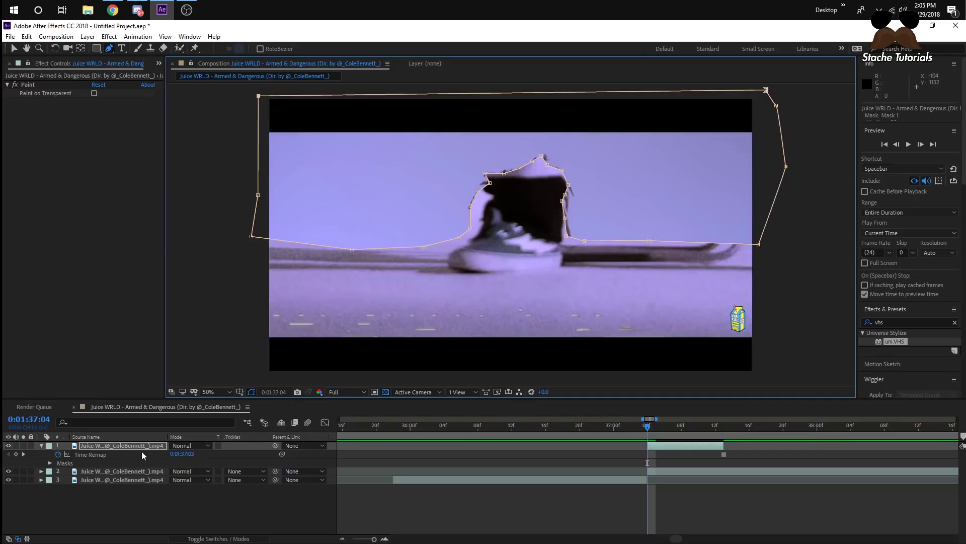
Reveal the frozen clip's mask and set it to Inverted
click(41, 446)
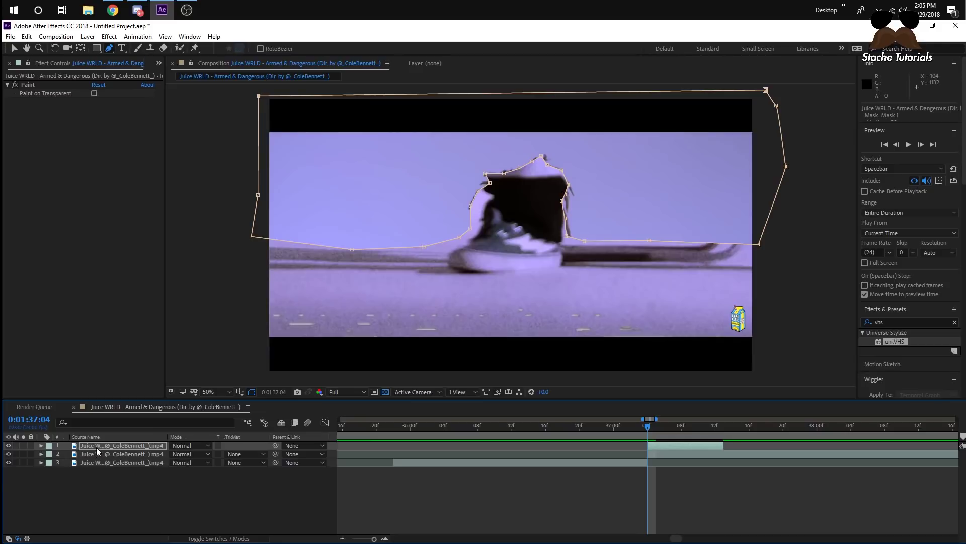
key(m)
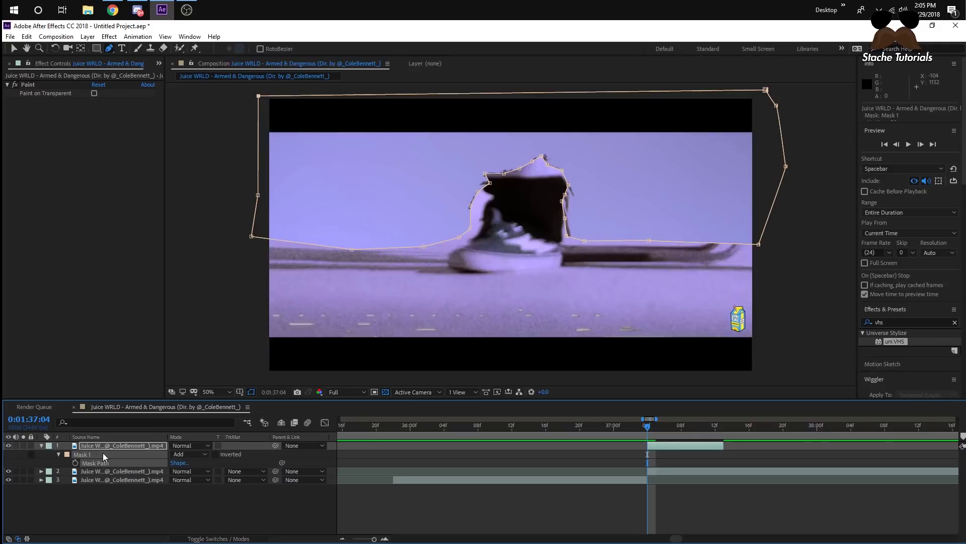
click(217, 454)
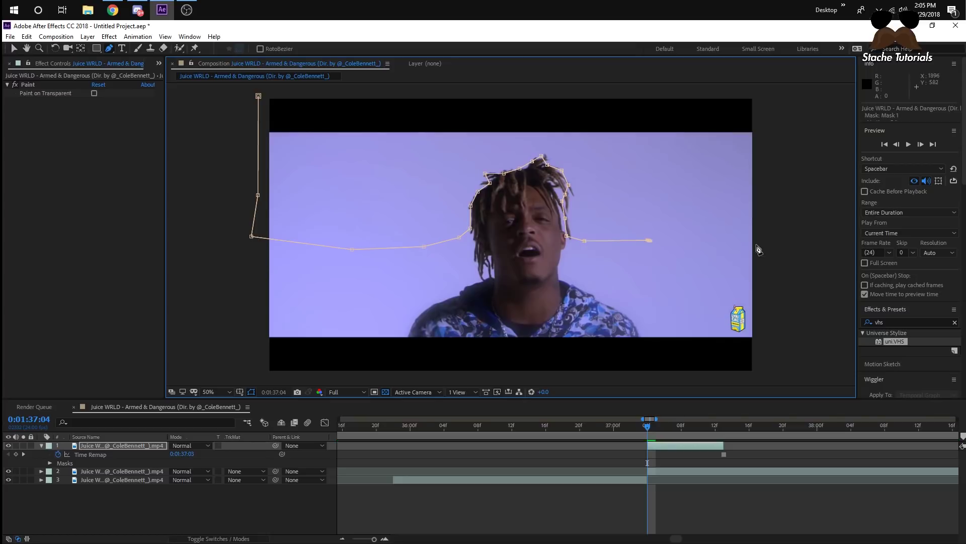
Run the mask outline past the frame's right edge and over its top, closing it at the starting point
click(786, 166)
click(773, 102)
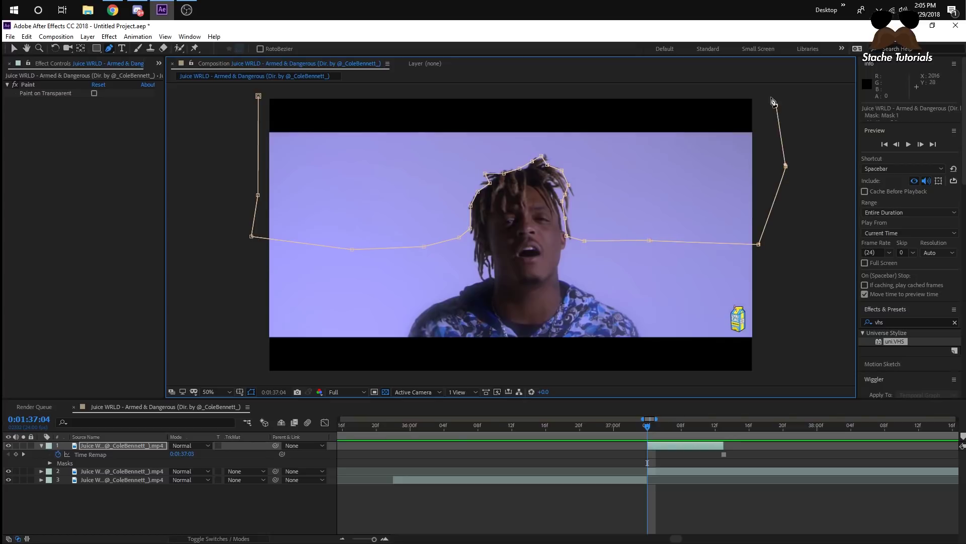
click(766, 89)
click(259, 96)
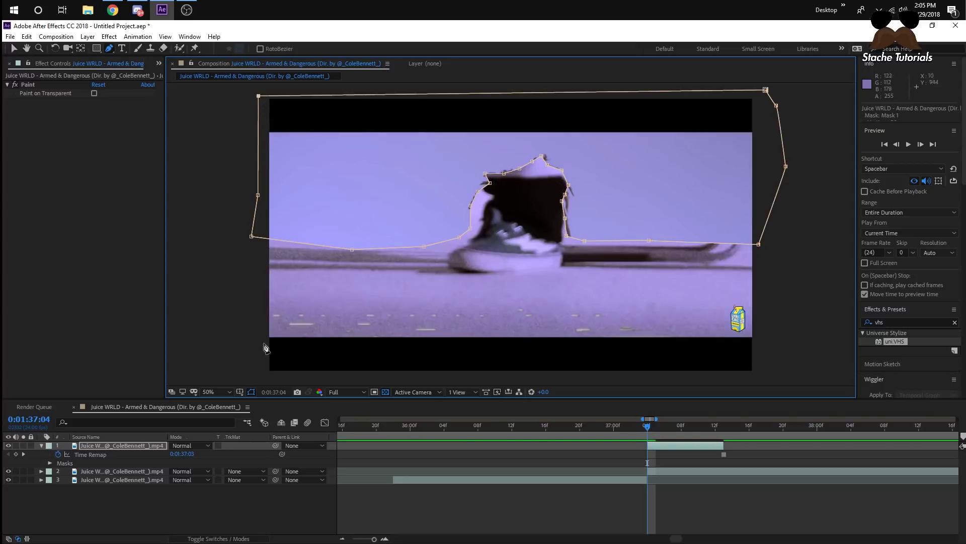
Show only the mask properties of the frozen clip and invert Mask 1 so the performer is kept
click(41, 446)
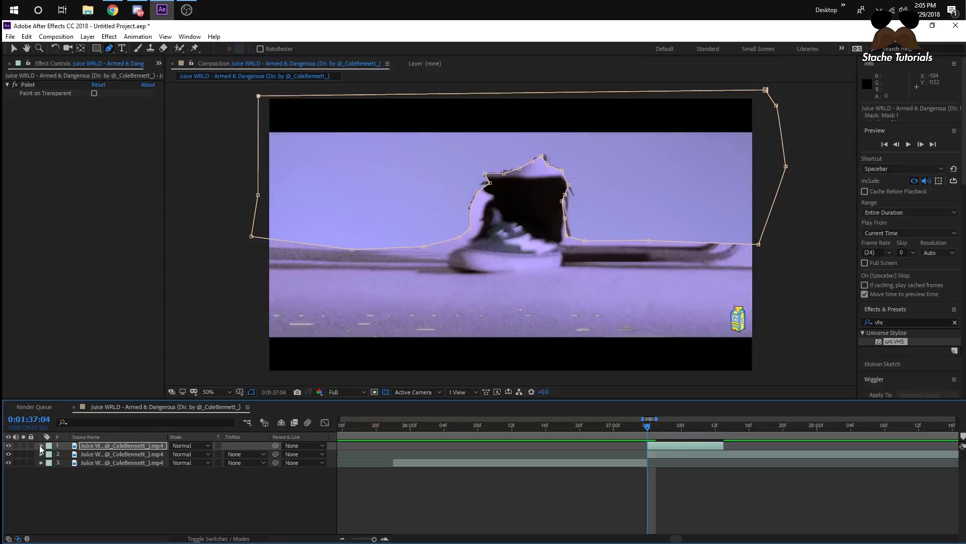
key(m)
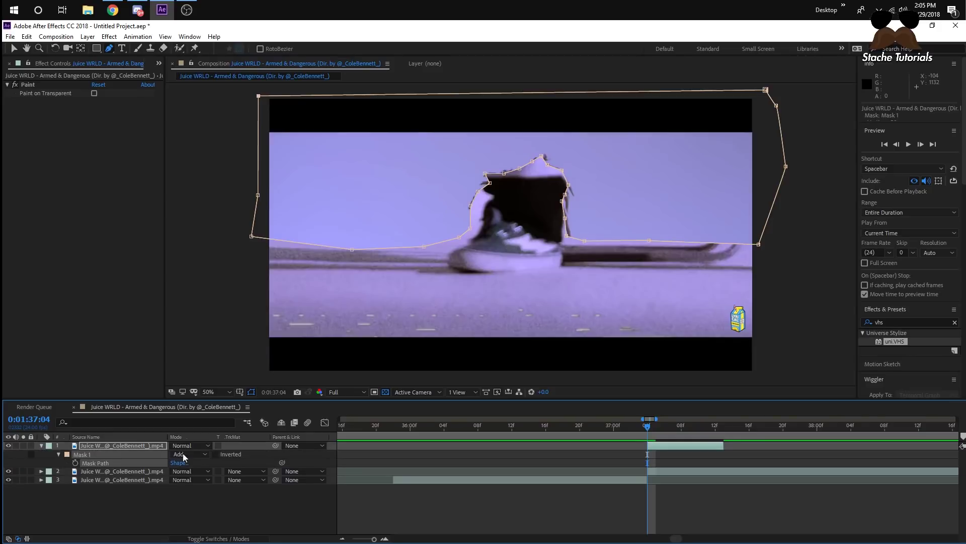
click(216, 454)
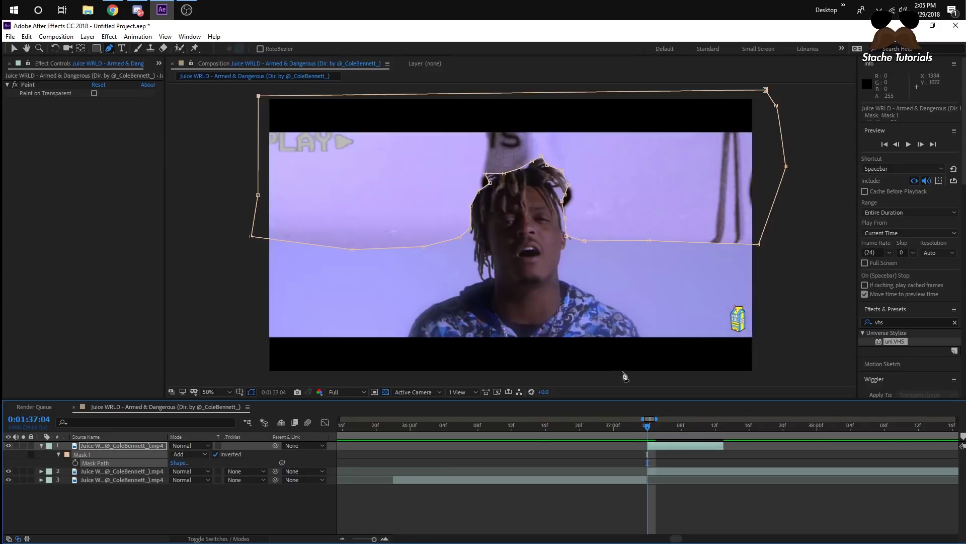
key(ctrl+alt+t)
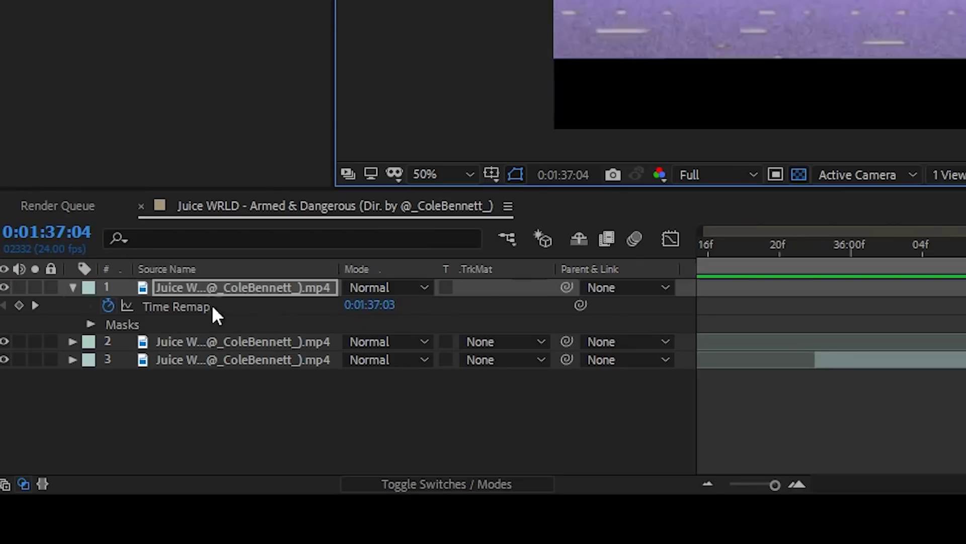
click(73, 288)
key(m)
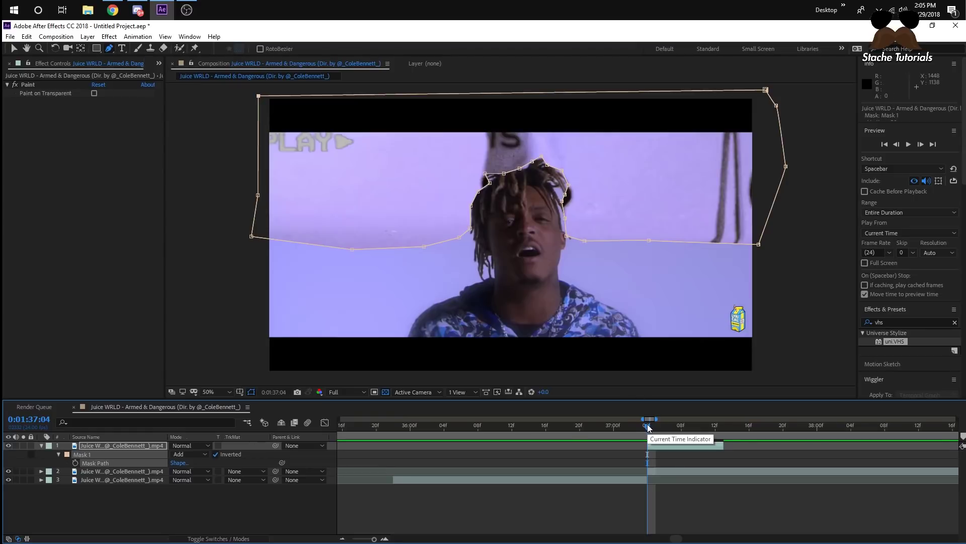
Split the masked frozen clip at 0:01:37:06 and check the two frames after the split
key(Page_Down)
key(Page_Down)
key(ctrl+shift+d)
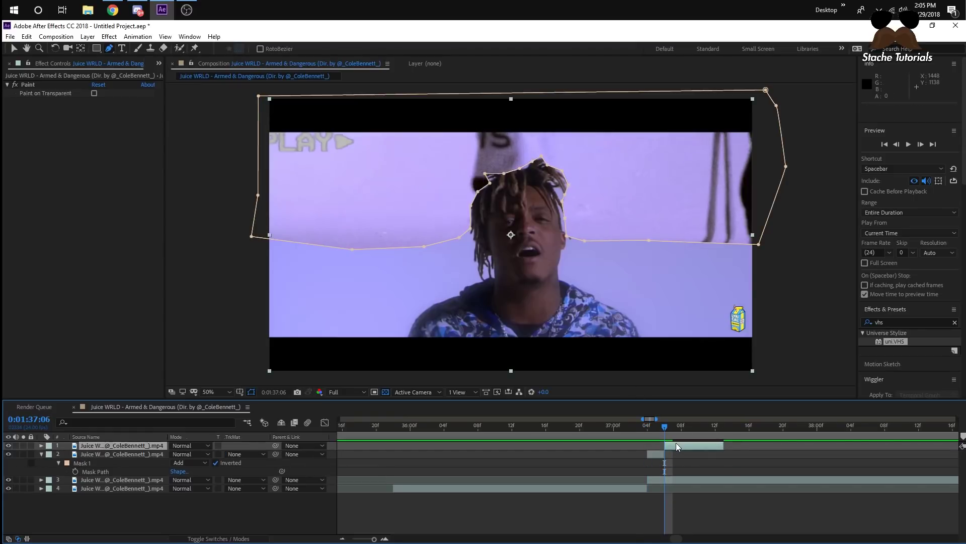
key(Page_Down)
key(Page_Down)
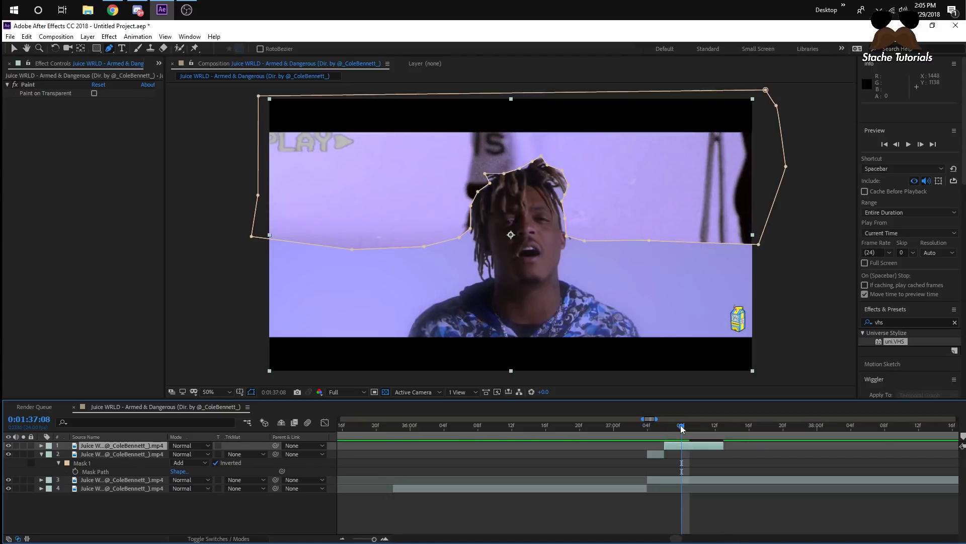
key(Page_Up)
key(Page_Up)
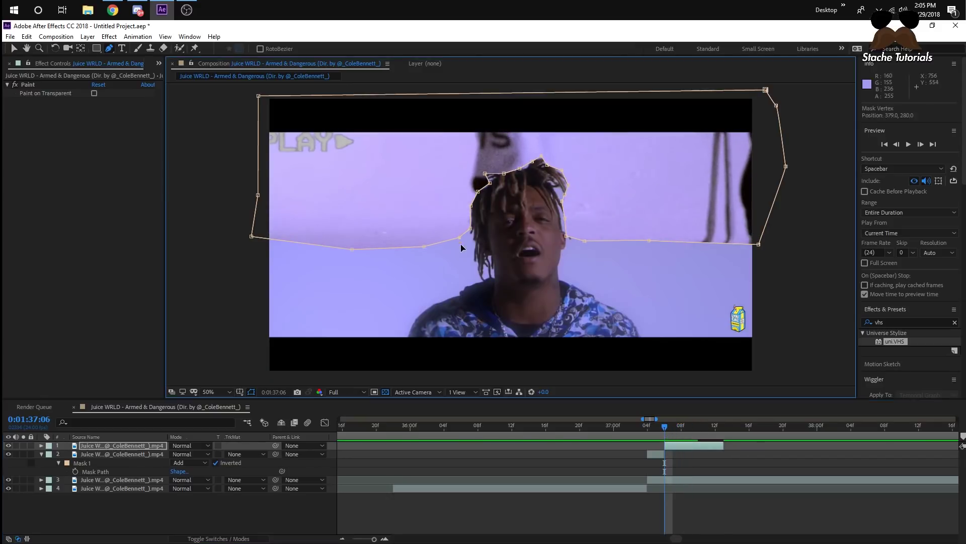
Reshape the new piece's mask along the performer's neck and shoulders, extending its lower corners beyond the picture so only the performer remains
drag(459, 237, 480, 278)
drag(424, 246, 423, 311)
drag(352, 249, 398, 344)
drag(251, 236, 264, 339)
drag(584, 240, 560, 275)
drag(649, 241, 610, 307)
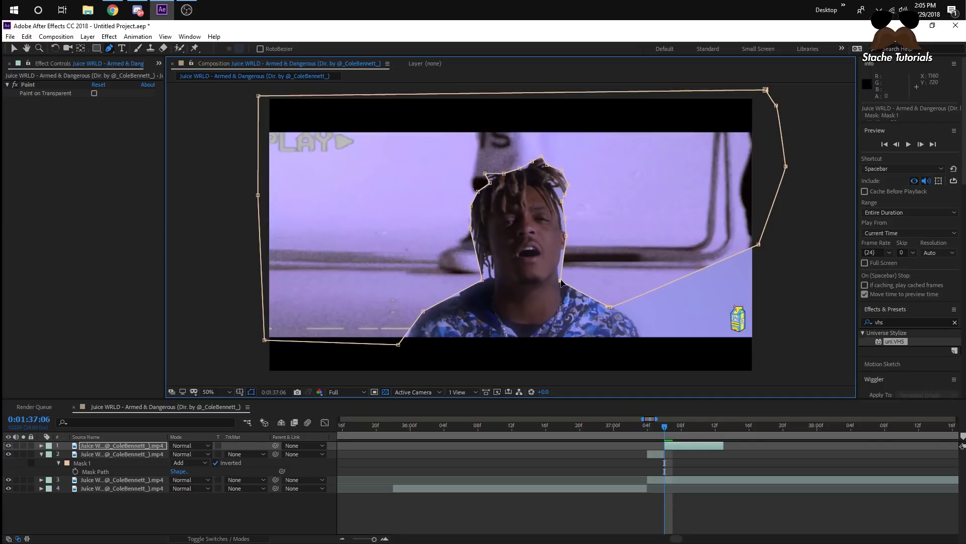
drag(759, 244, 641, 338)
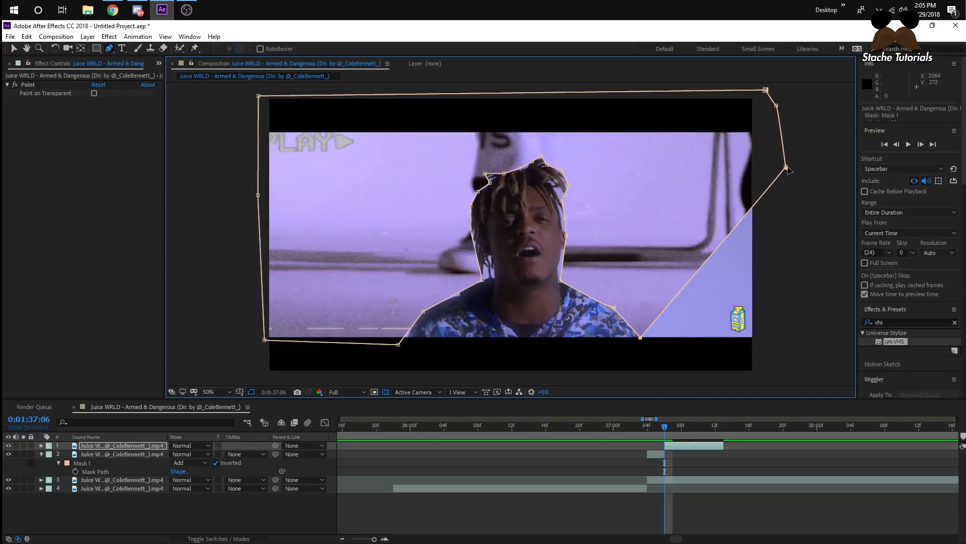
drag(786, 166, 787, 366)
drag(485, 272, 484, 283)
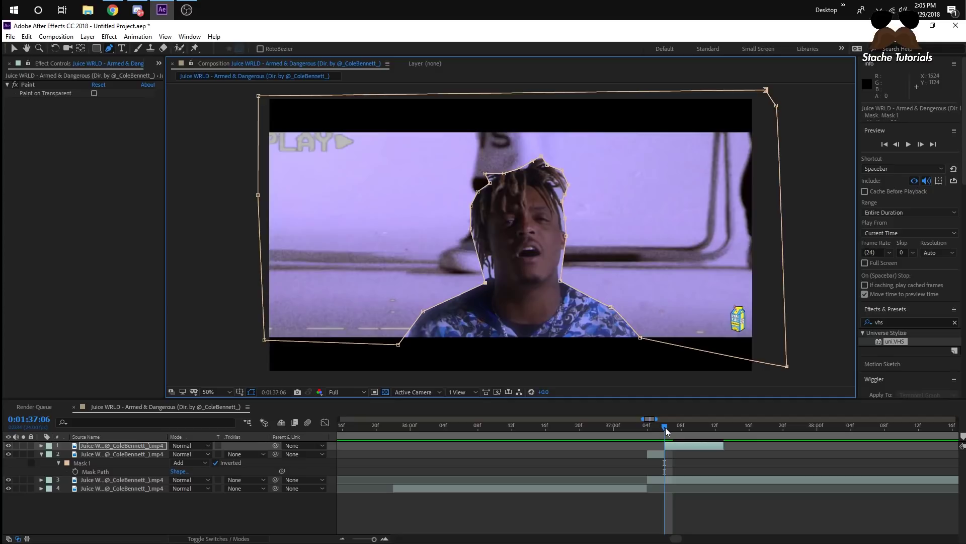
Split the frozen clip again at 0:01:37:08 and select the piece after the split
key(Page_Down)
key(Page_Down)
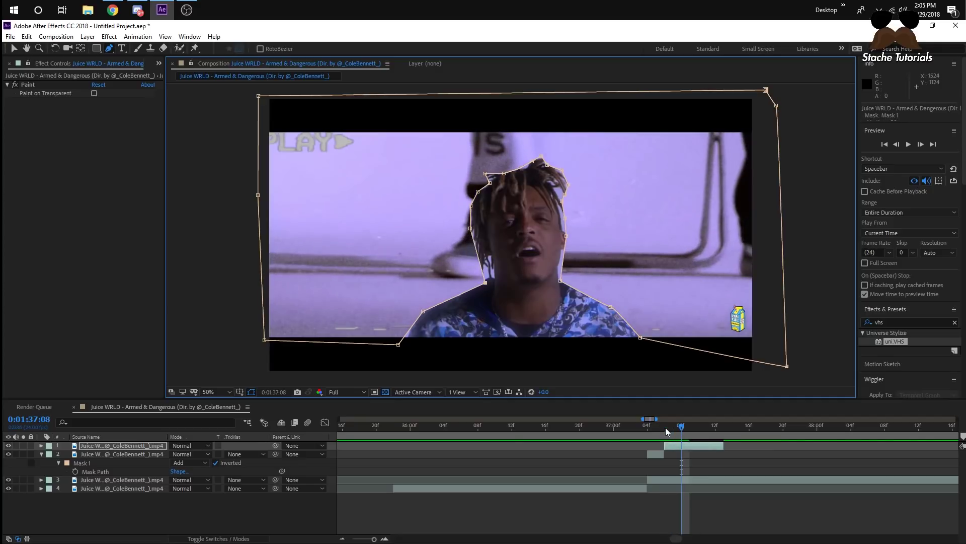
key(ctrl+shift+d)
click(690, 445)
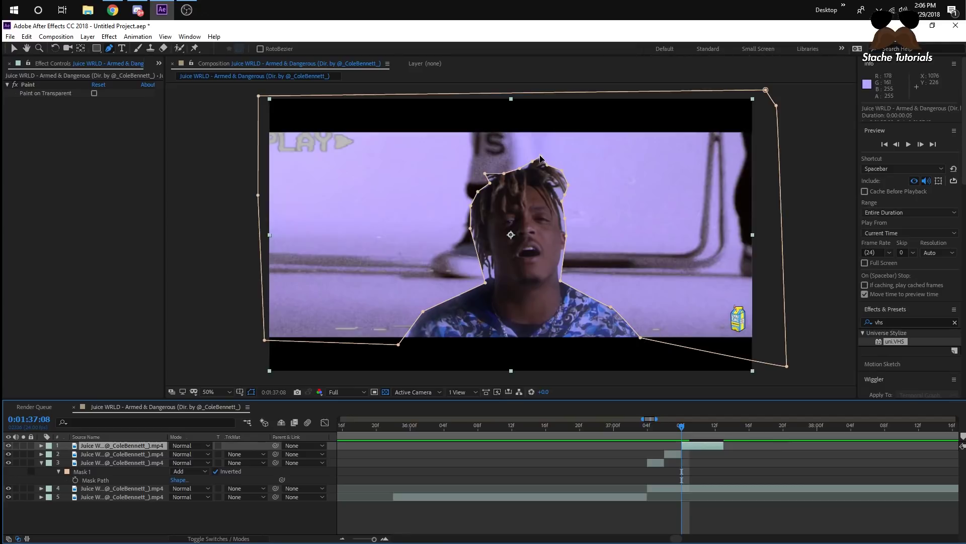
Remove the mask points around the hair and lower the mask edge to cut off the top of the performer's head at forehead level
drag(534, 161, 532, 196)
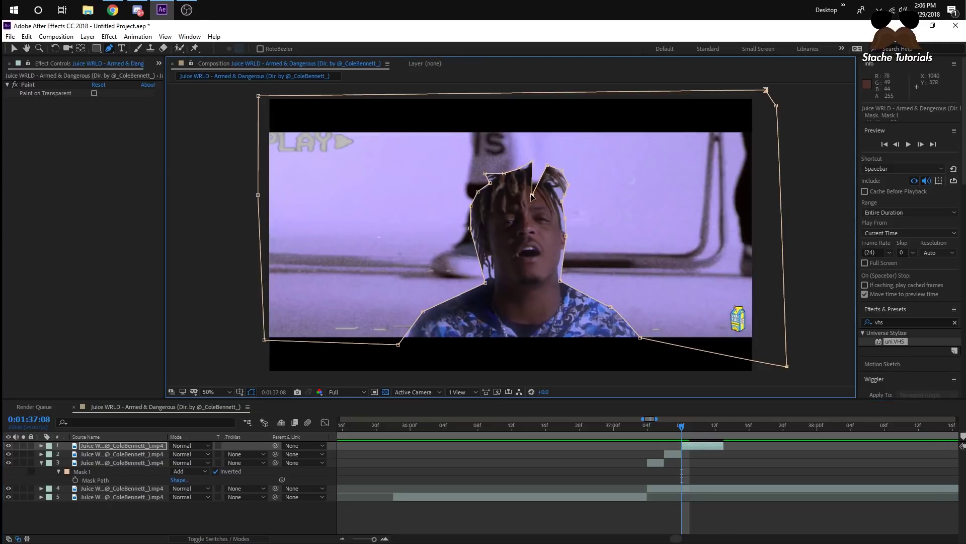
click(486, 173)
click(504, 173)
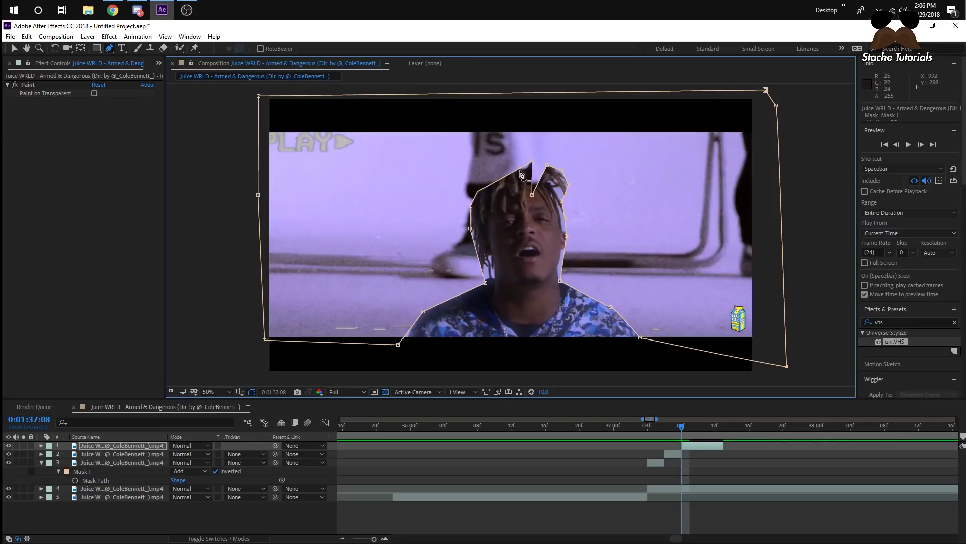
click(519, 168)
click(533, 162)
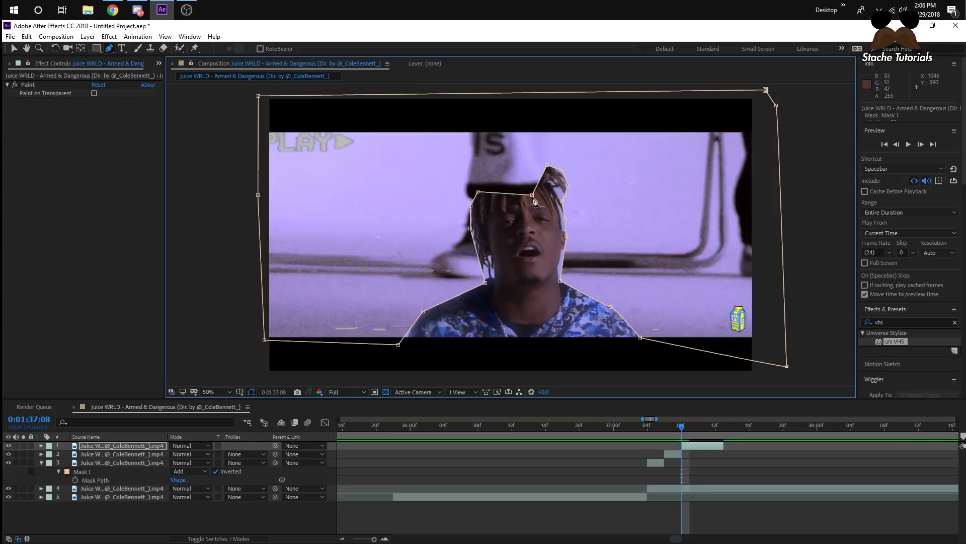
click(532, 196)
click(548, 166)
click(563, 170)
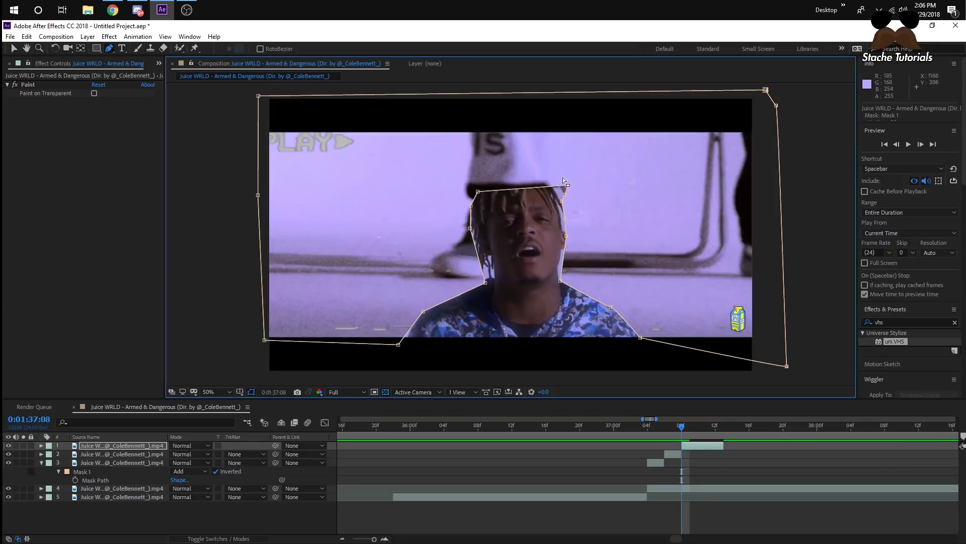
click(568, 185)
click(563, 201)
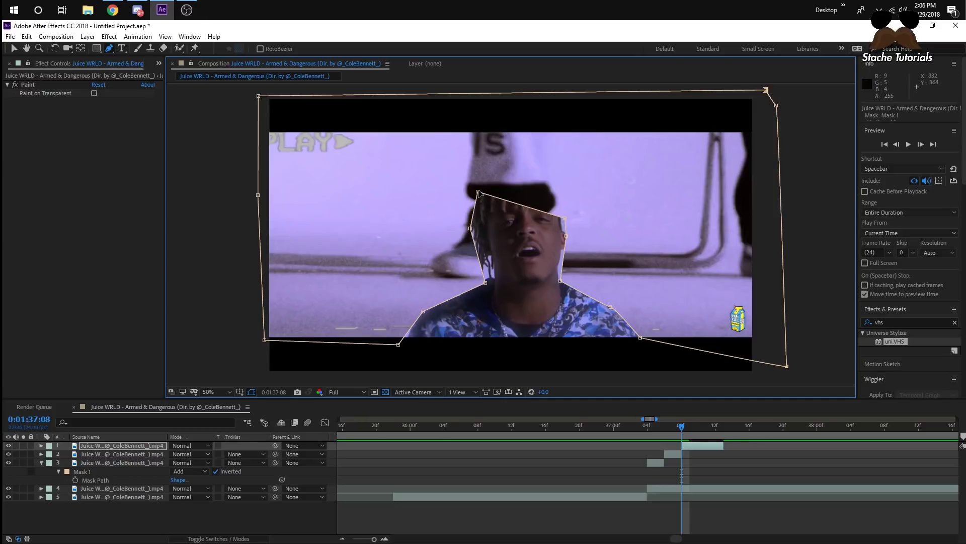
drag(477, 192, 469, 214)
Split the frozen clip at 0:01:37:10 and lower the new piece's mask edge to the neck, removing the head
key(Page_Down)
key(Page_Down)
key(ctrl+shift+d)
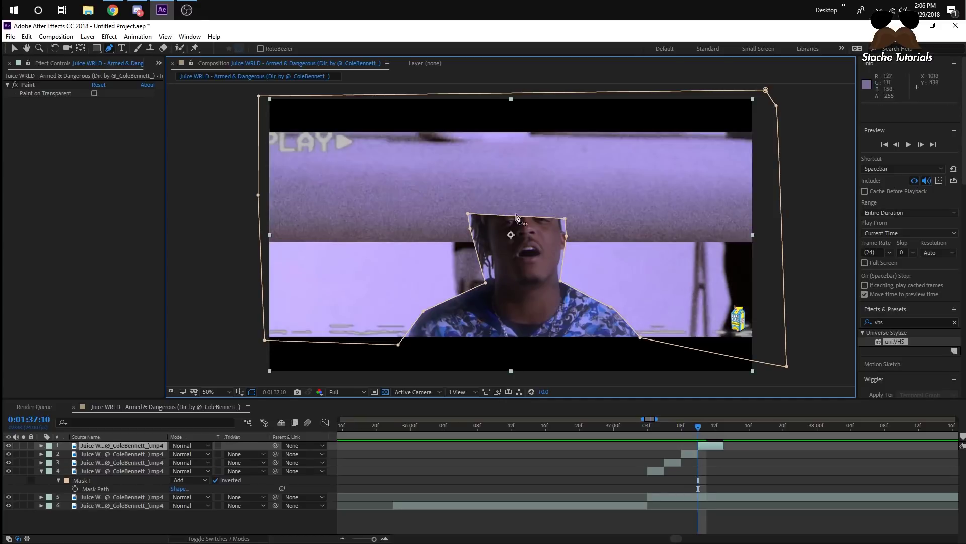
drag(469, 214, 563, 280)
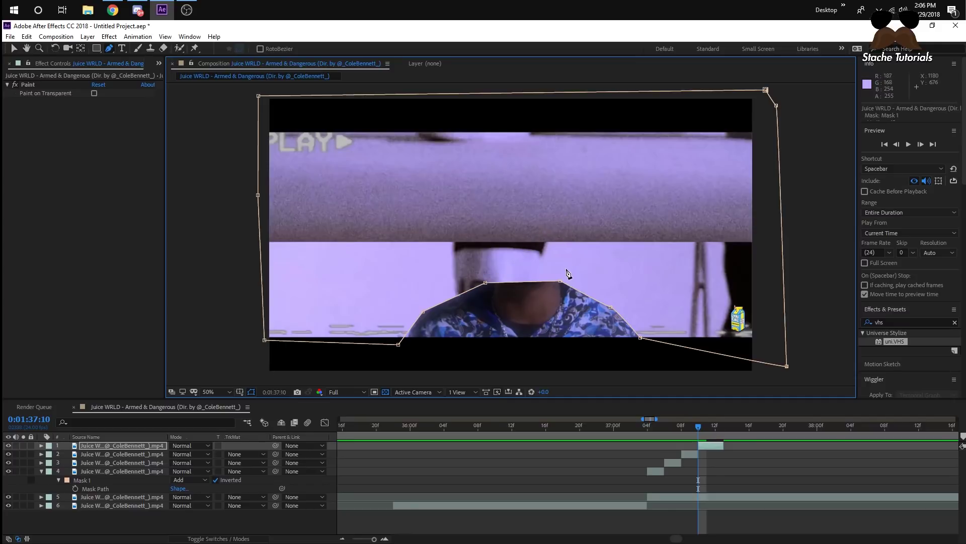
Split the frozen clip at 0:01:37:12, reduce the last piece's visible area to the chest, and return to the start of the transition
key(Page_Down)
key(Page_Down)
key(ctrl+shift+d)
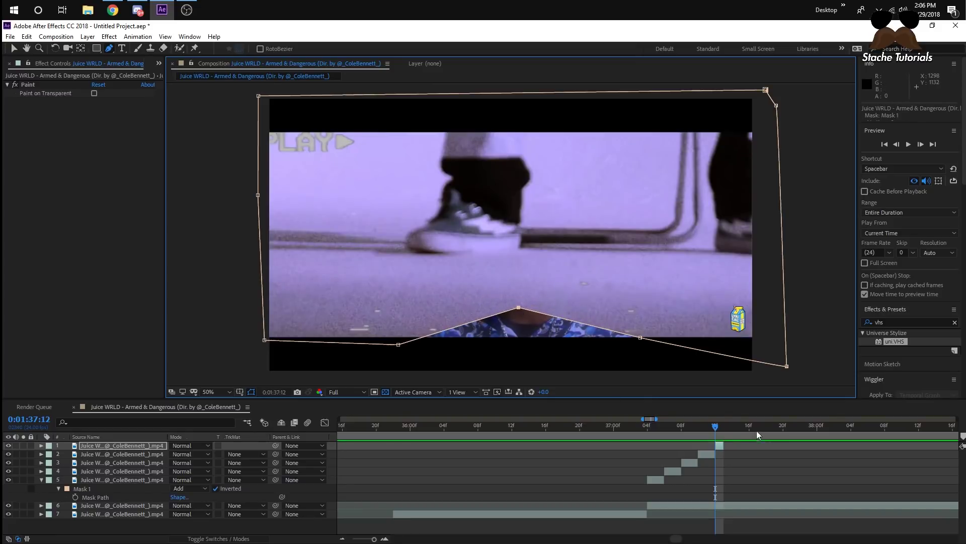
drag(714, 426, 643, 440)
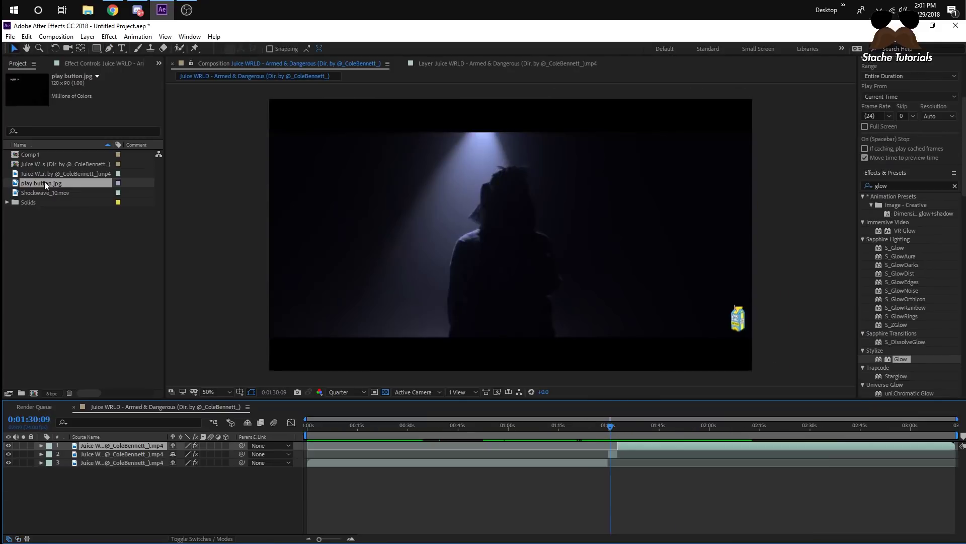
Place play button.jpg on the timeline above the short clip near 0:01:30 and scale it to fit the composition
drag(44, 181, 606, 455)
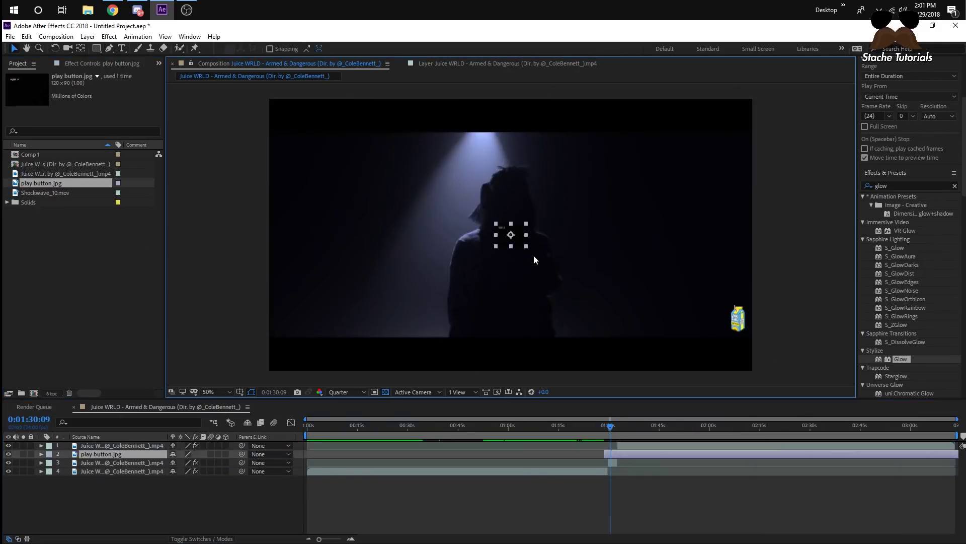
right_click(615, 458)
mouse_move(671, 243)
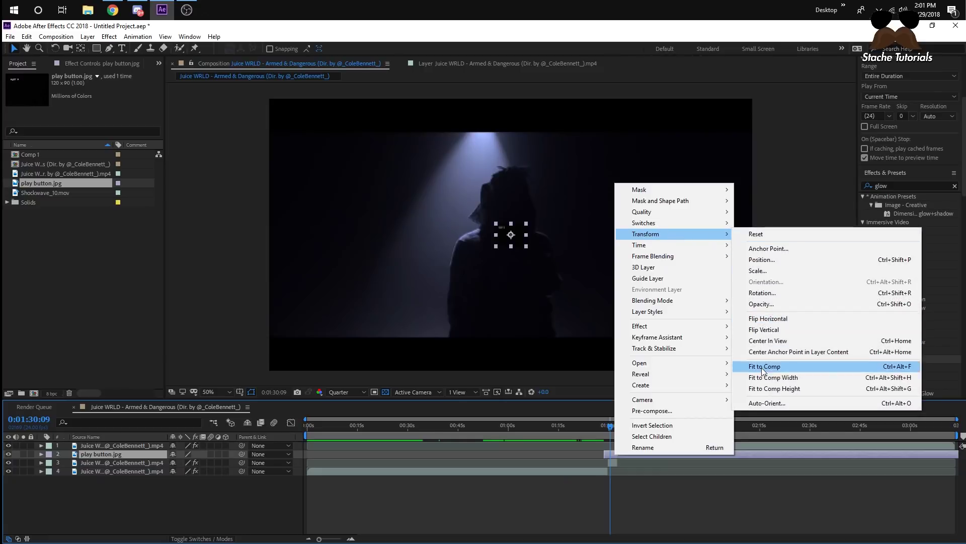
click(785, 369)
Go to 0:01:29:18 and inspect the play button overlay at Full resolution, returning the preview to Quarter
drag(605, 426, 608, 426)
click(369, 208)
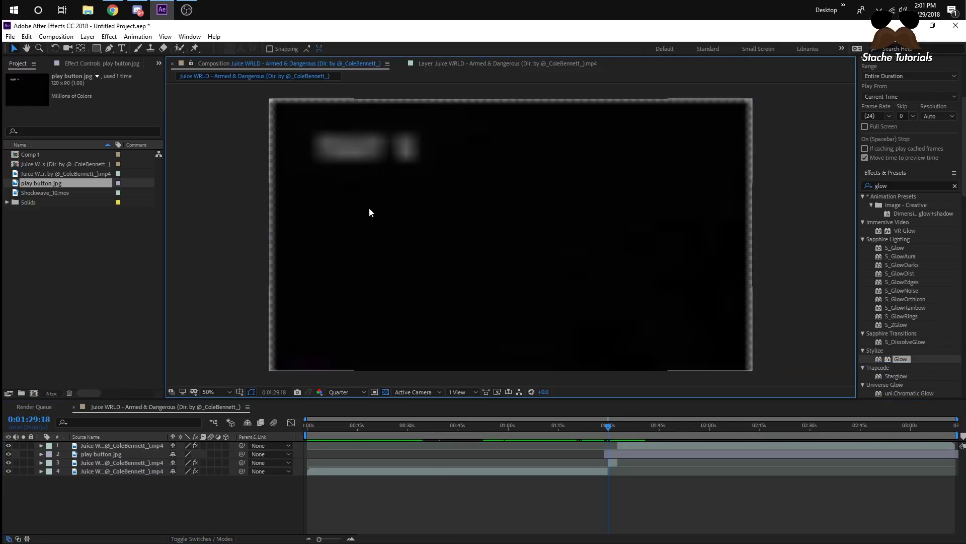
click(369, 208)
click(310, 353)
click(311, 357)
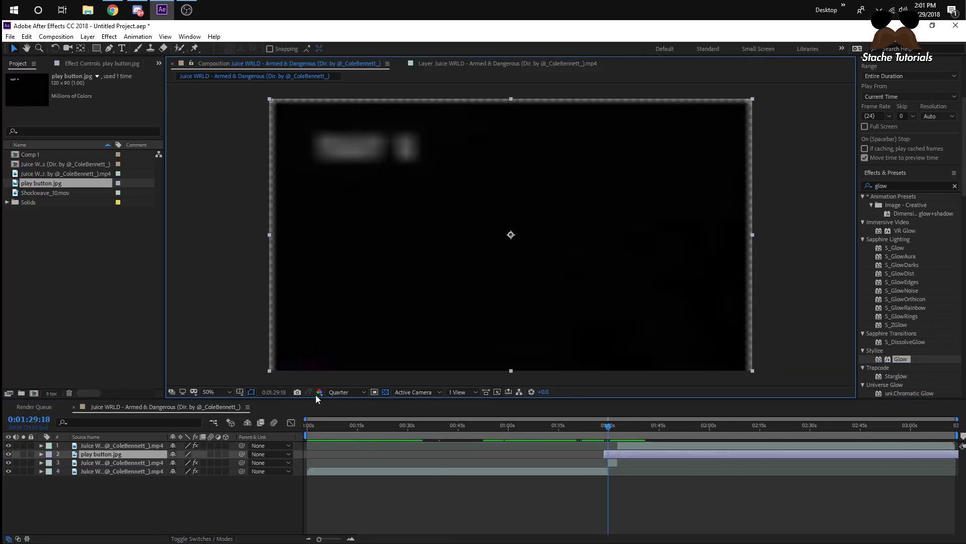
key(ctrl+j)
click(346, 392)
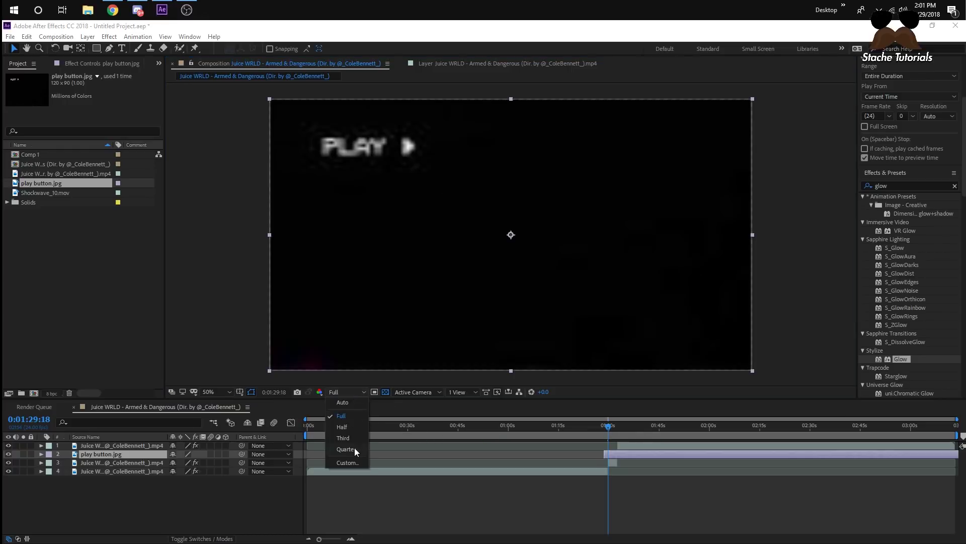
click(354, 448)
Set the play button layer's blending mode to Lighten and the preview resolution to Full
click(198, 538)
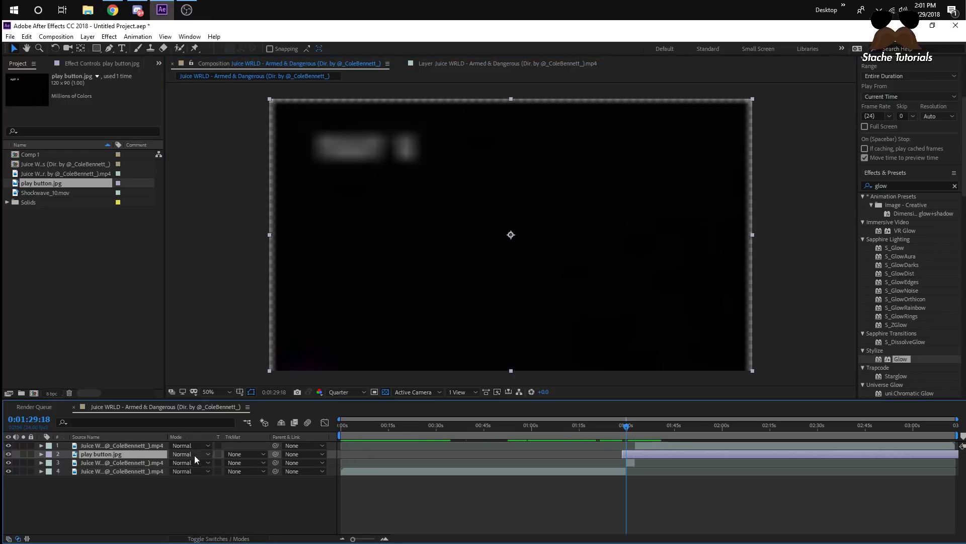
click(195, 455)
click(204, 222)
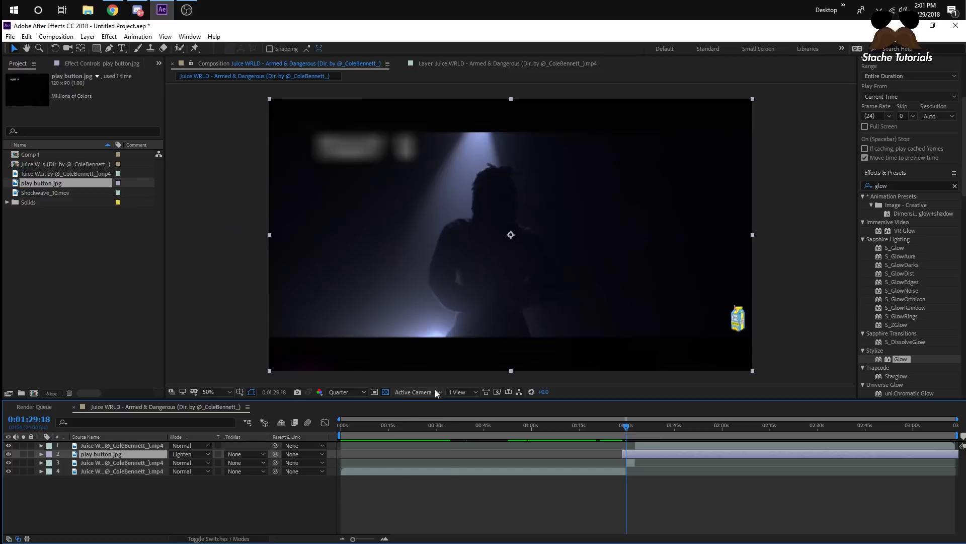
click(346, 391)
click(350, 421)
Search the effects for vhs and apply uni.VHS to the short clip beneath the play button layer, keeping the clip centred
double_click(904, 189)
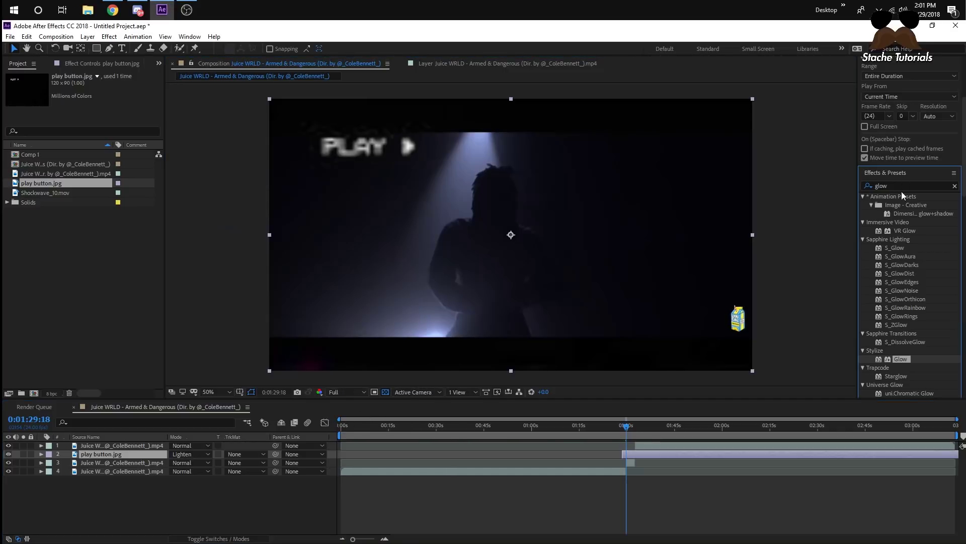
text(vhs)
click(879, 206)
drag(878, 205, 630, 461)
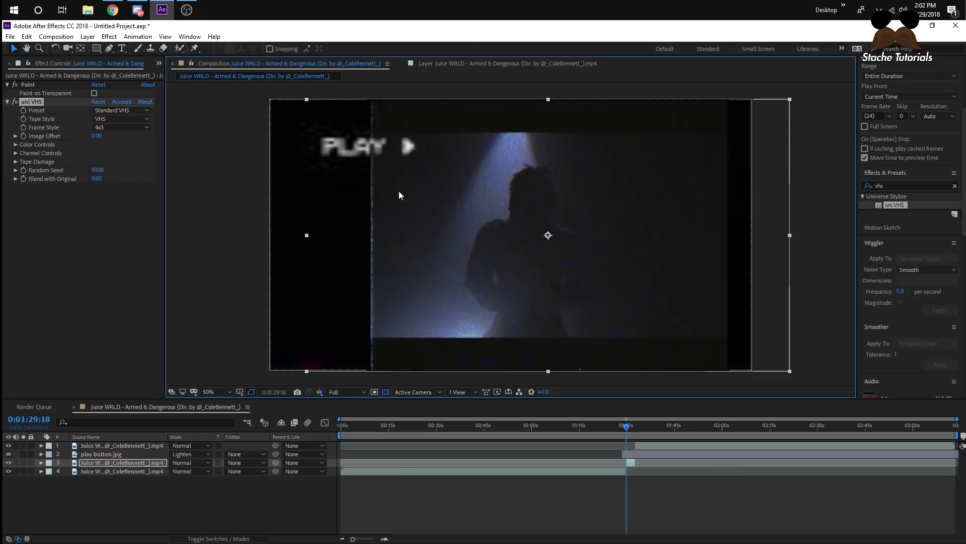
mouse_move(431, 228)
mouse_down()
mouse_move(492, 226)
mouse_move(412, 224)
mouse_move(430, 225)
mouse_up()
click(630, 462)
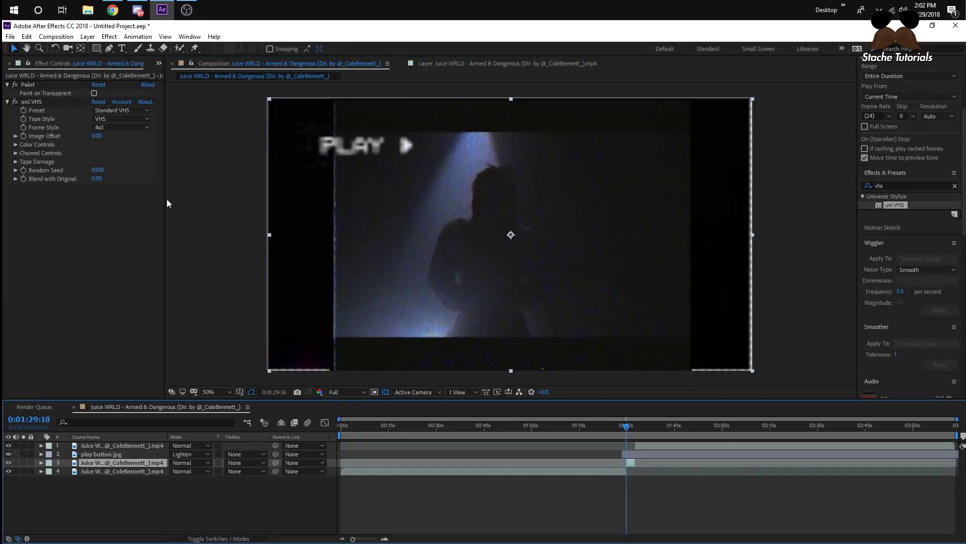
Set the uni.VHS Frame Style to Original and preview the clip
click(130, 127)
click(131, 137)
key(space)
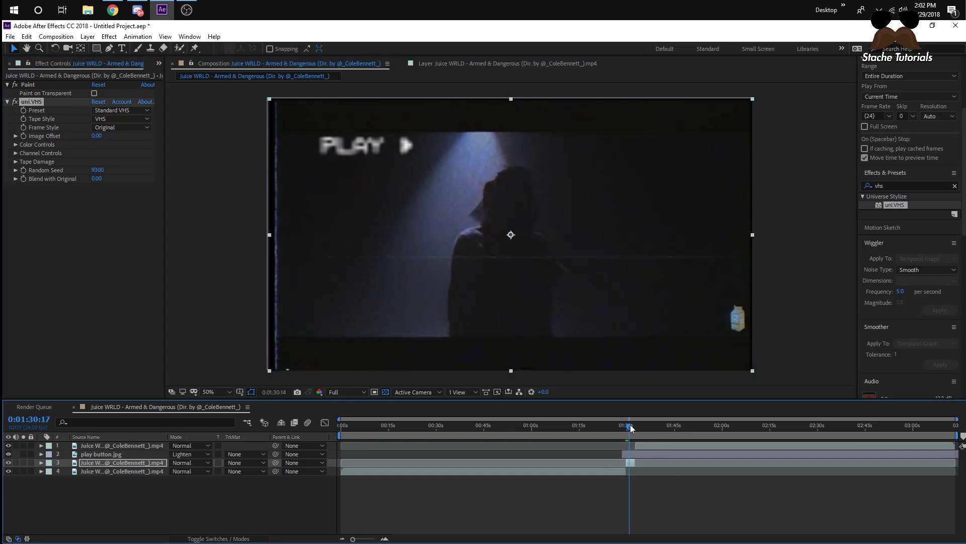